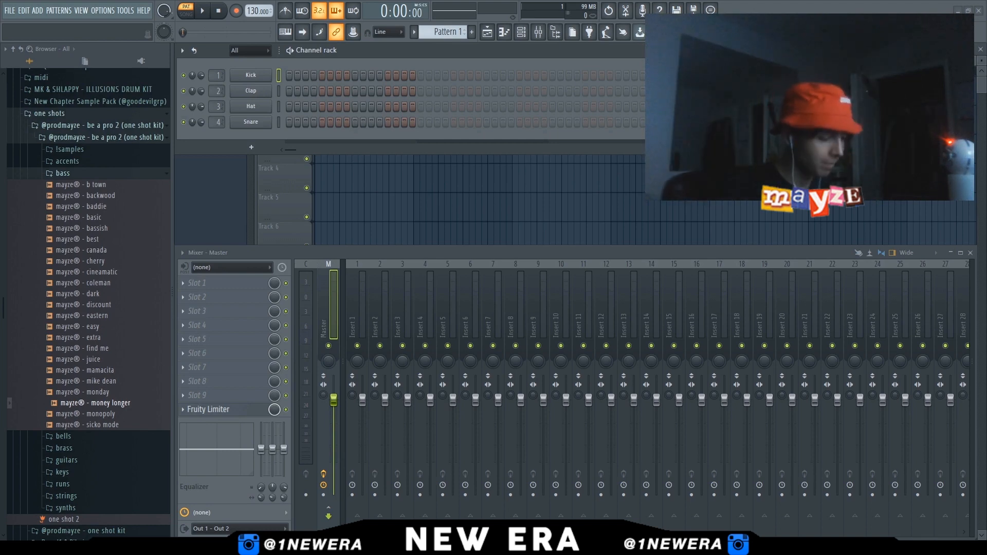
Add the bell - knight one-shot sample to the channel rack as a new channel
{"action": "left_click", "coordinate": [80, 271]}
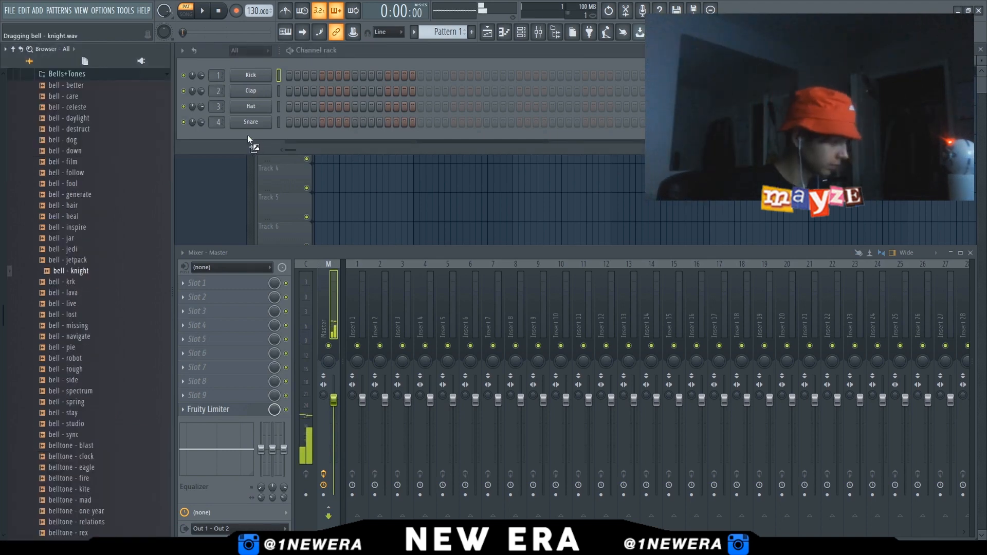
{"action": "left_click_drag", "start_coordinate": [248, 136], "coordinate": [250, 138]}
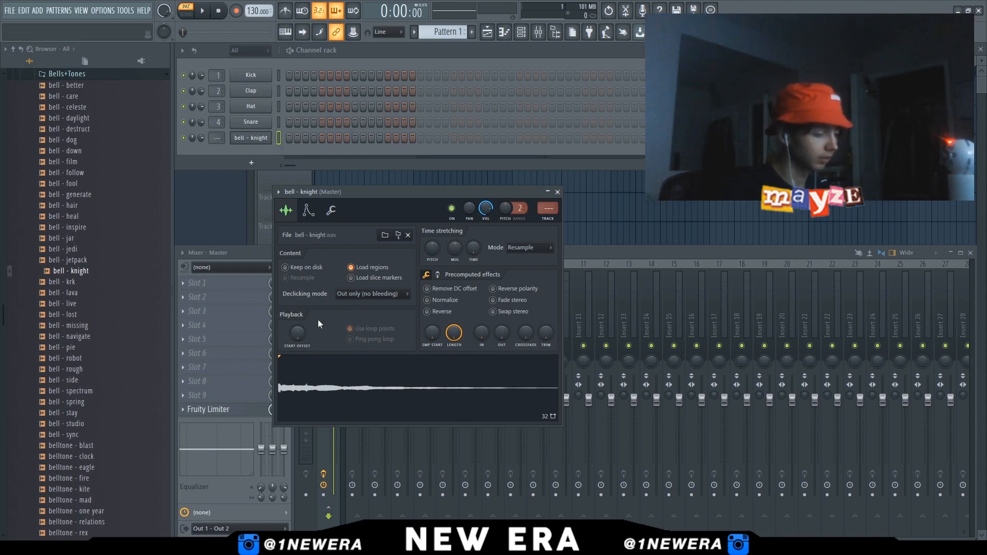
Open the bell - knight sampler's envelope settings and adjust the volume envelope's hold
{"action": "left_click_drag", "start_coordinate": [342, 191], "coordinate": [364, 130]}
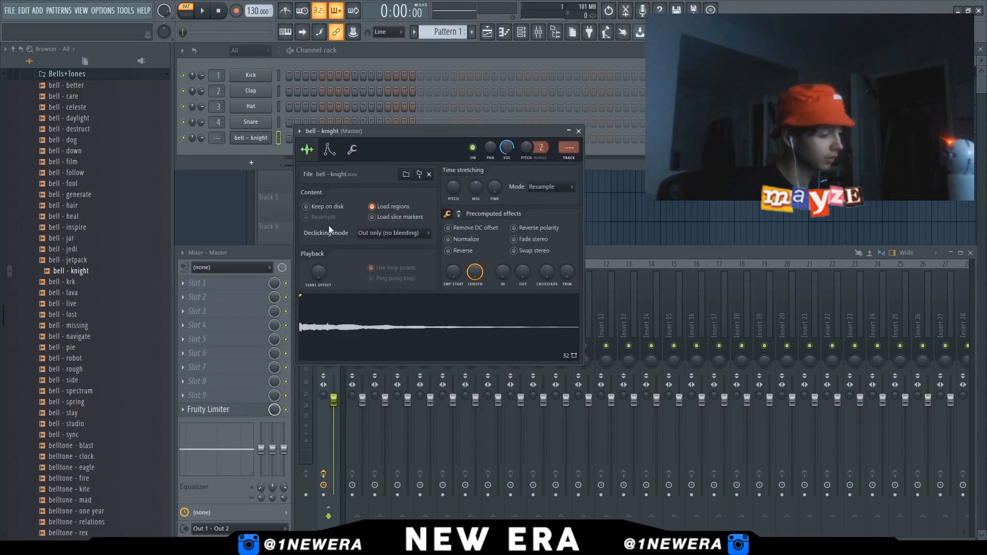
{"action": "left_click", "coordinate": [328, 150]}
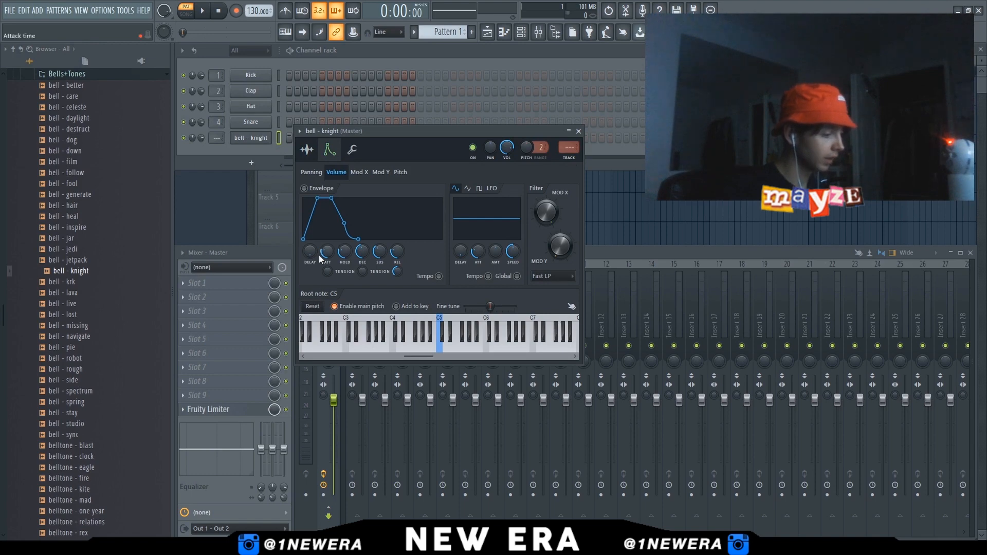
{"action": "left_click_drag", "start_coordinate": [344, 252], "coordinate": [344, 239]}
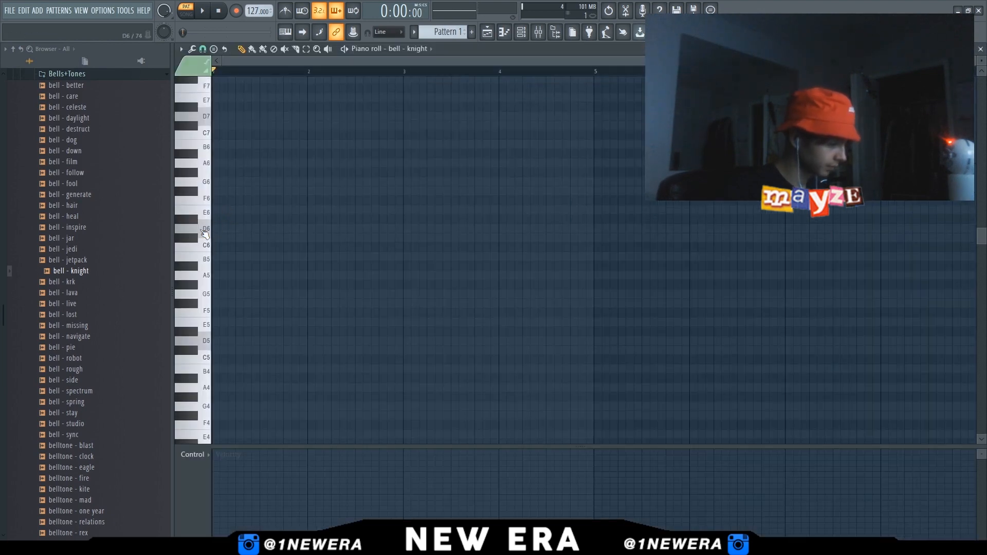
Open the bell - knight piano roll and place a stacked chord of D6, A5, E5 and D5 notes at the start
{"action": "left_click", "coordinate": [214, 229]}
{"action": "scroll", "coordinate": [229, 282], "scroll_direction": "down", "scroll_amount": 2}
{"action": "left_click", "coordinate": [227, 248]}
{"action": "left_click", "coordinate": [226, 294]}
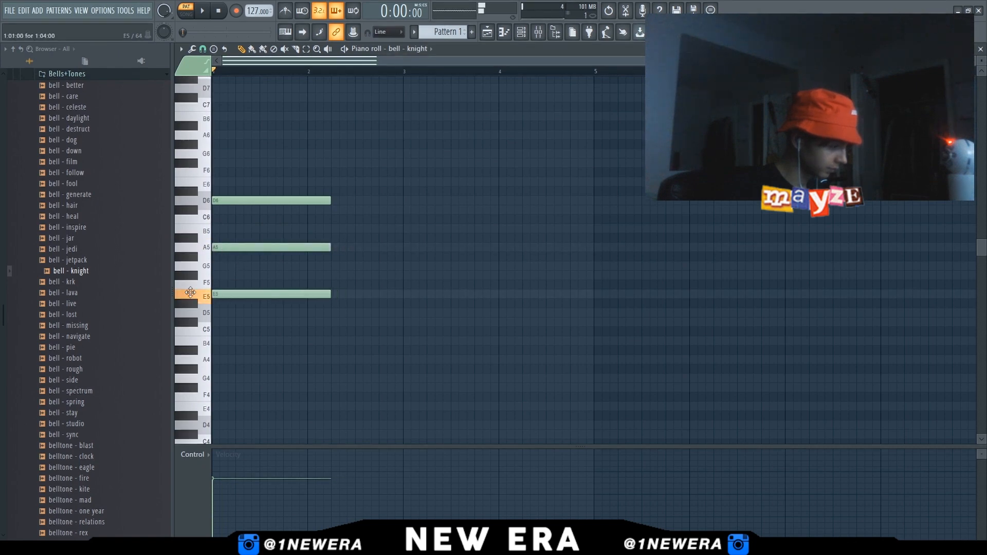
{"action": "key", "text": "space"}
Play the chord, select all notes and build them out into a multi-bar bell melody
{"action": "key", "text": "space"}
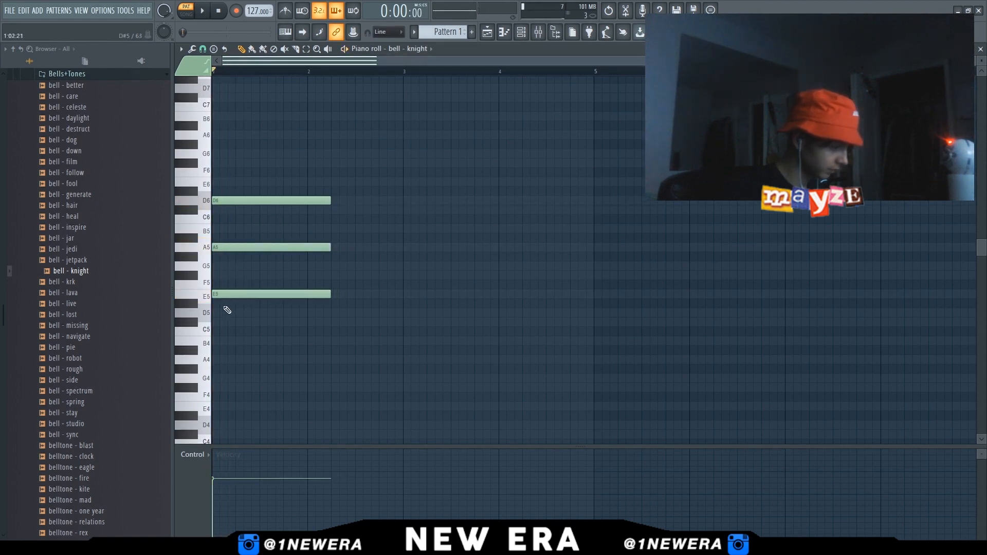
{"action": "scroll", "coordinate": [218, 198], "scroll_direction": "down", "scroll_amount": 2}
{"action": "left_click", "coordinate": [218, 285]}
{"action": "key", "text": "space"}
{"action": "key", "text": "space"}
{"action": "key", "text": "space"}
{"action": "key", "text": "ctrl+a"}
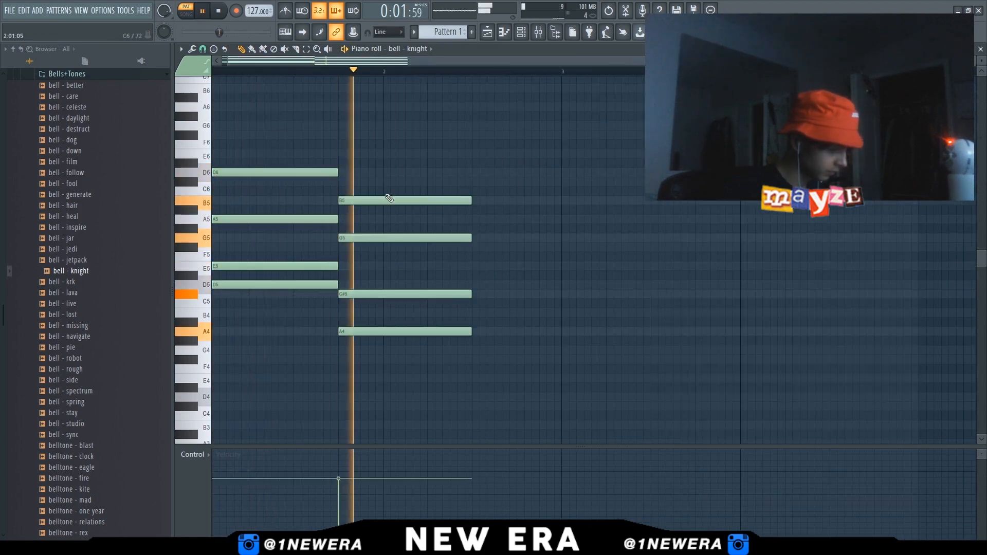
{"action": "key", "text": "space"}
{"action": "left_click_drag", "start_coordinate": [379, 195], "coordinate": [380, 219]}
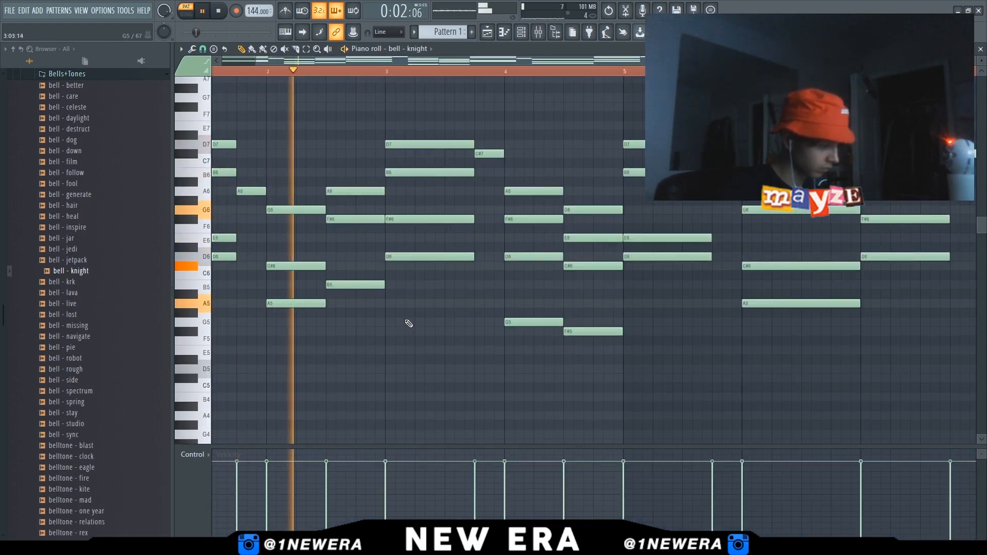
Delete the G6, C#6 and A5 notes in bar 6 of the bell - knight melody
{"action": "scroll", "coordinate": [404, 323], "scroll_direction": "down", "scroll_amount": 2}
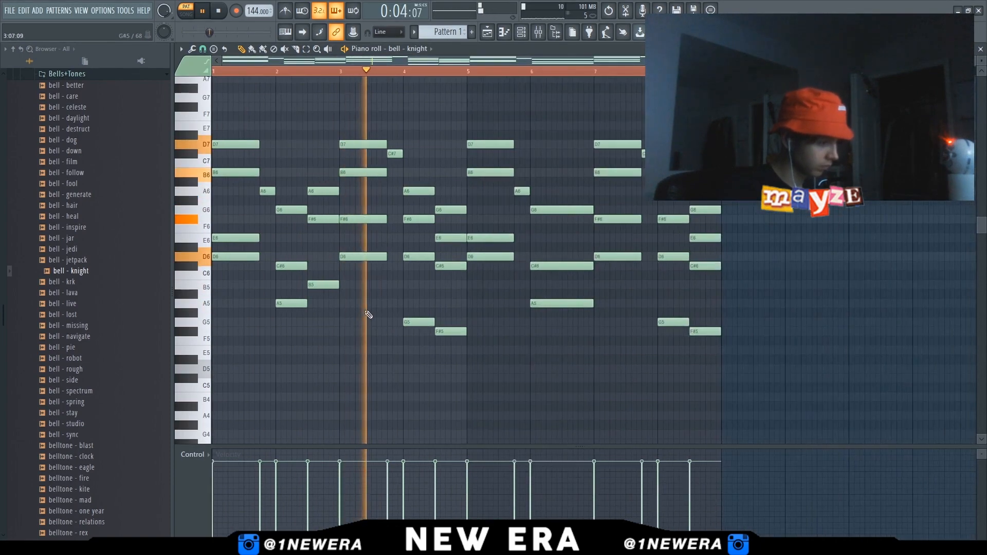
{"action": "right_click", "coordinate": [557, 210]}
{"action": "right_click", "coordinate": [556, 266]}
{"action": "right_click", "coordinate": [556, 303]}
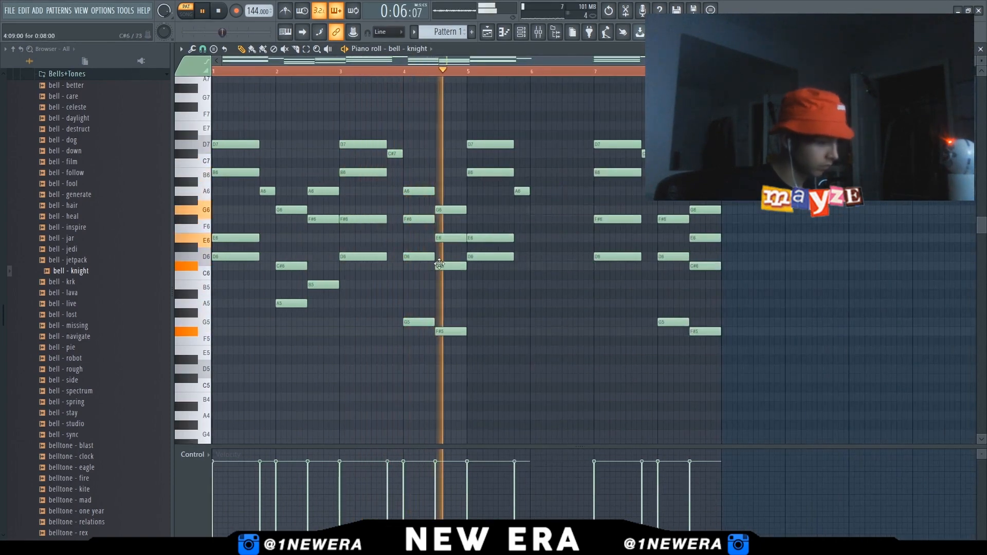
Copy the A6, F#6 and B5 notes from bar 2 into bar 6 and stop playback
{"action": "left_click_drag", "start_coordinate": [307, 171], "coordinate": [574, 285]}
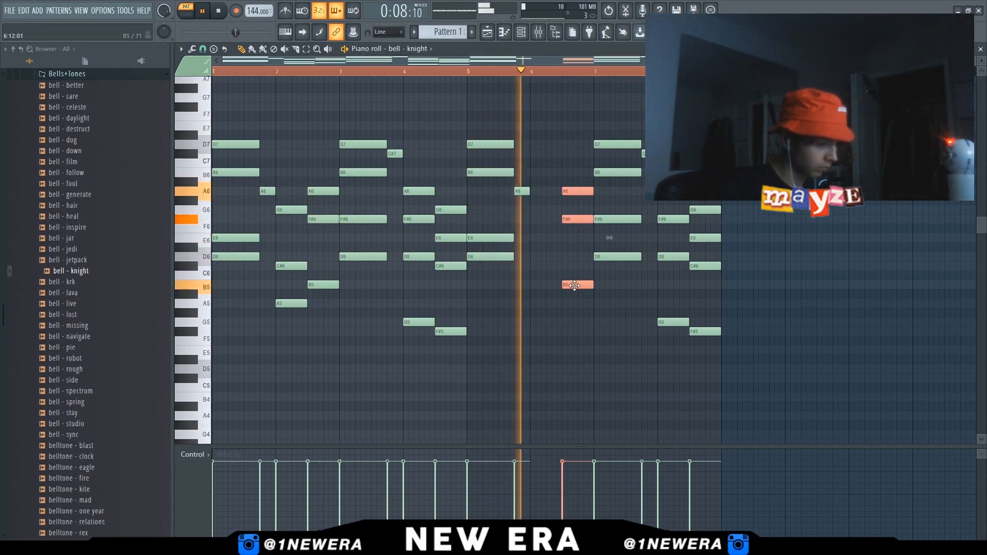
{"action": "key", "text": "space"}
Add the bell - follow sample to the channel rack as a new channel
{"action": "left_click_drag", "start_coordinate": [286, 169], "coordinate": [290, 323]}
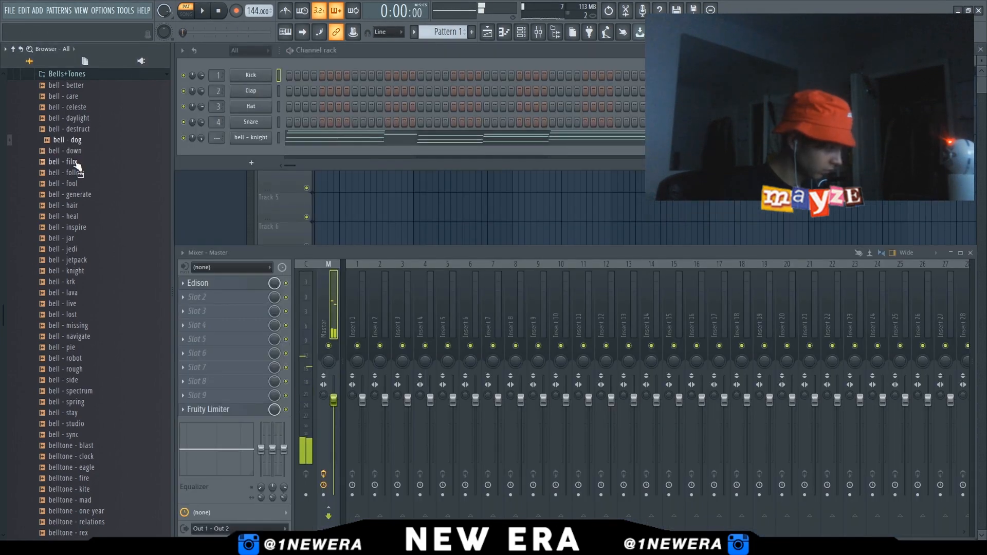
{"action": "left_click_drag", "start_coordinate": [241, 151], "coordinate": [244, 153]}
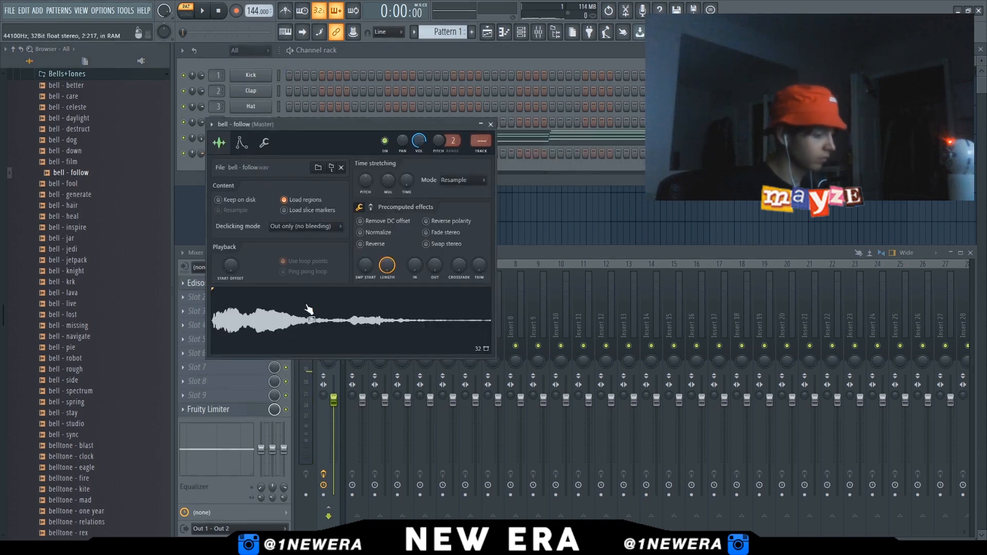
Open the bell - follow piano roll and place E6 and A6 notes at the start
{"action": "left_click", "coordinate": [241, 144]}
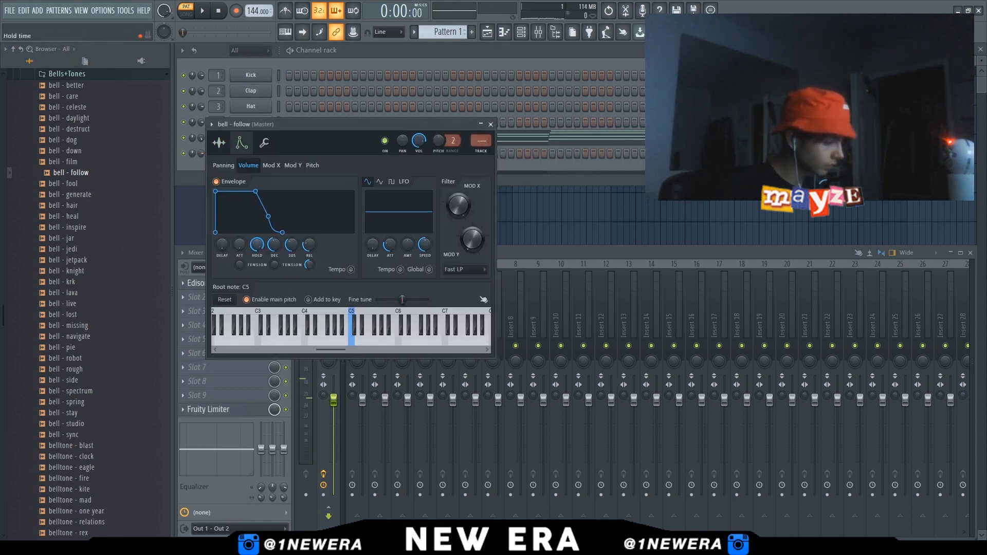
{"action": "left_click", "coordinate": [220, 143]}
{"action": "left_click", "coordinate": [348, 325]}
{"action": "key", "text": "F7"}
{"action": "left_click", "coordinate": [229, 238]}
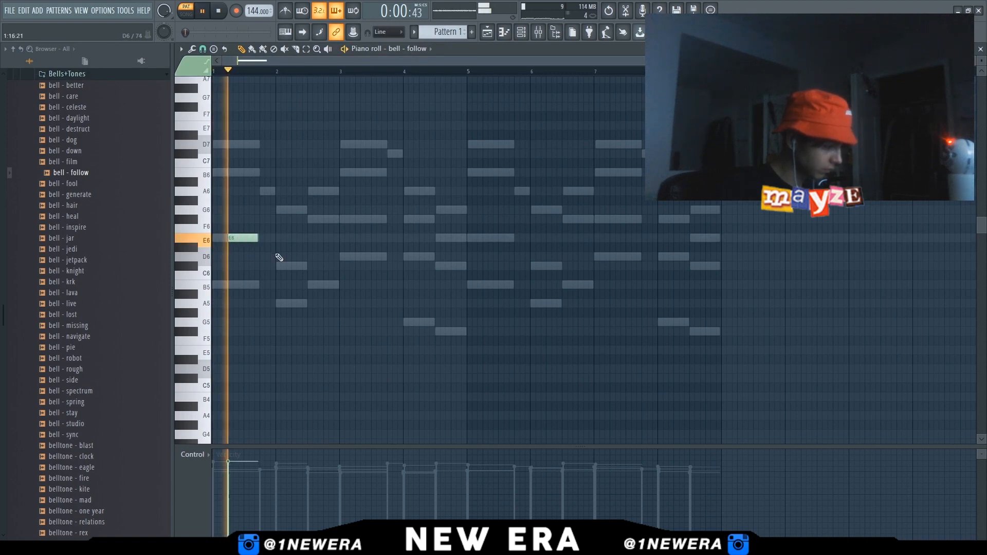
{"action": "scroll", "coordinate": [276, 257], "scroll_direction": "up", "scroll_amount": 3}
{"action": "left_click", "coordinate": [333, 192]}
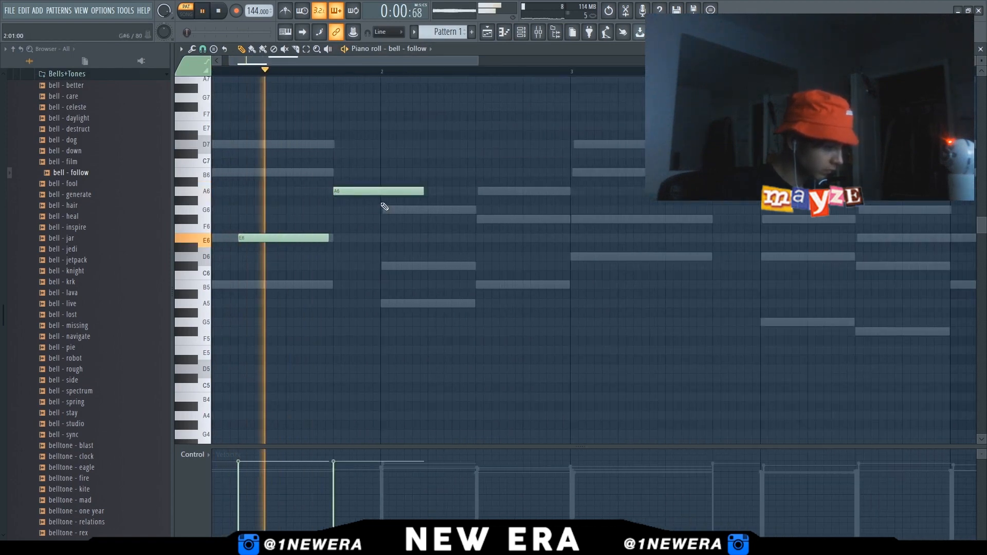
Switch the piano roll to bell - knight and delete an A6 note and two C#7 notes
{"action": "key", "text": "space"}
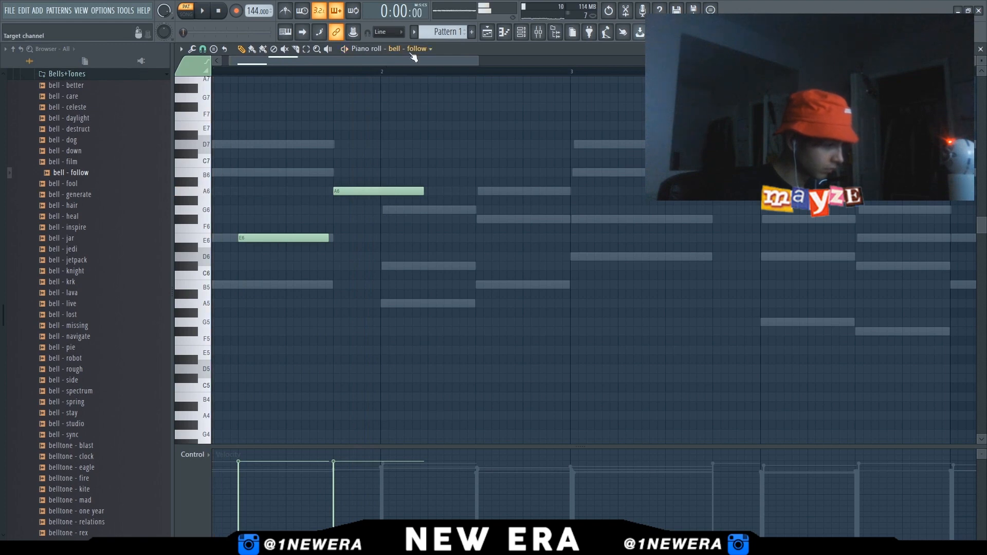
{"action": "left_click", "coordinate": [407, 110]}
{"action": "right_click", "coordinate": [361, 193]}
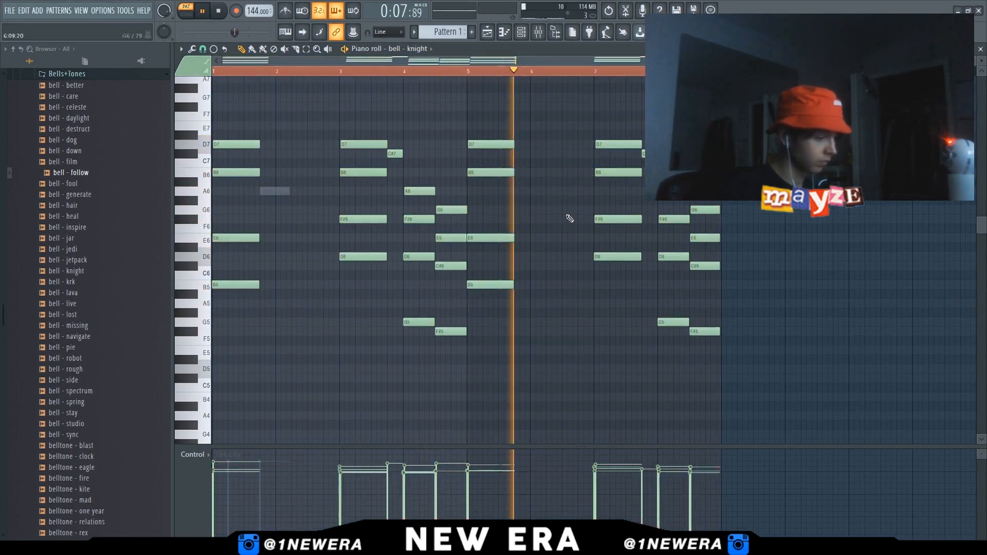
{"action": "right_click", "coordinate": [396, 154]}
{"action": "right_click", "coordinate": [643, 154]}
Lengthen the bell - knight chord notes in bars 3 and 7 to fill the gaps, then deselect
{"action": "left_click_drag", "start_coordinate": [370, 112], "coordinate": [402, 260], "text": "ctrl"}
{"action": "left_click_drag", "start_coordinate": [614, 112], "coordinate": [657, 257], "text": "ctrl"}
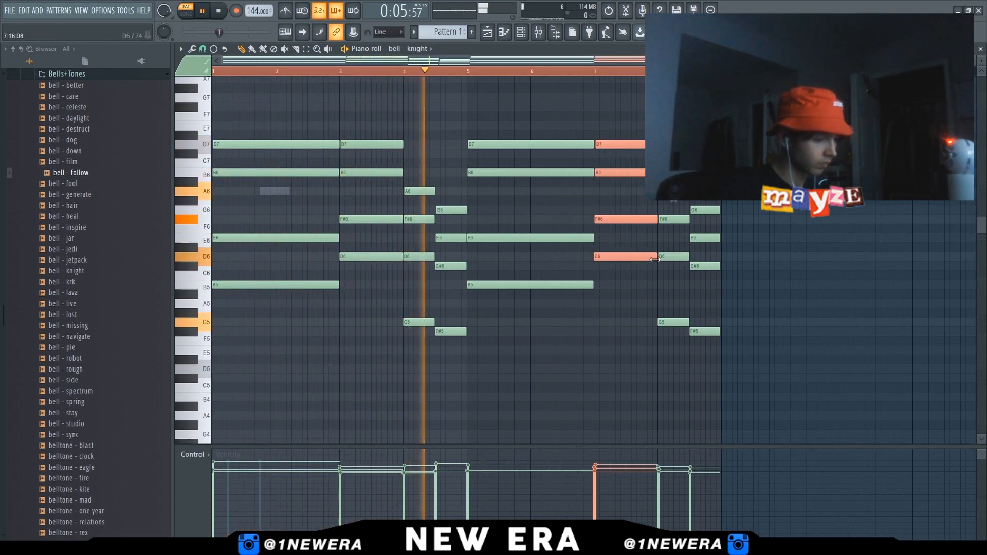
{"action": "key", "text": "ctrl+d"}
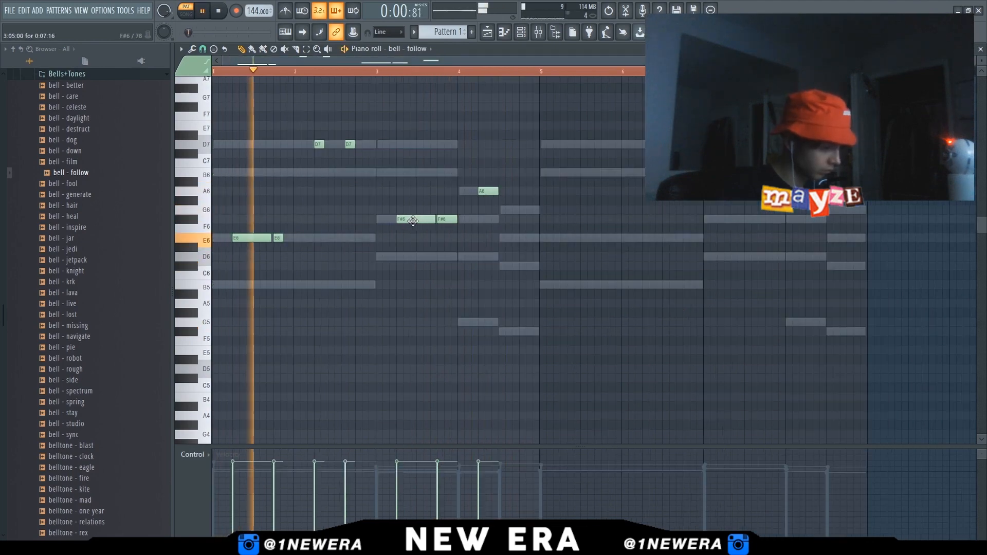
Add a G6 note after the A6 in the bell - follow melody and shorten it by about a beat
{"action": "scroll", "coordinate": [503, 218], "scroll_direction": "up", "scroll_amount": 2, "text": "ctrl"}
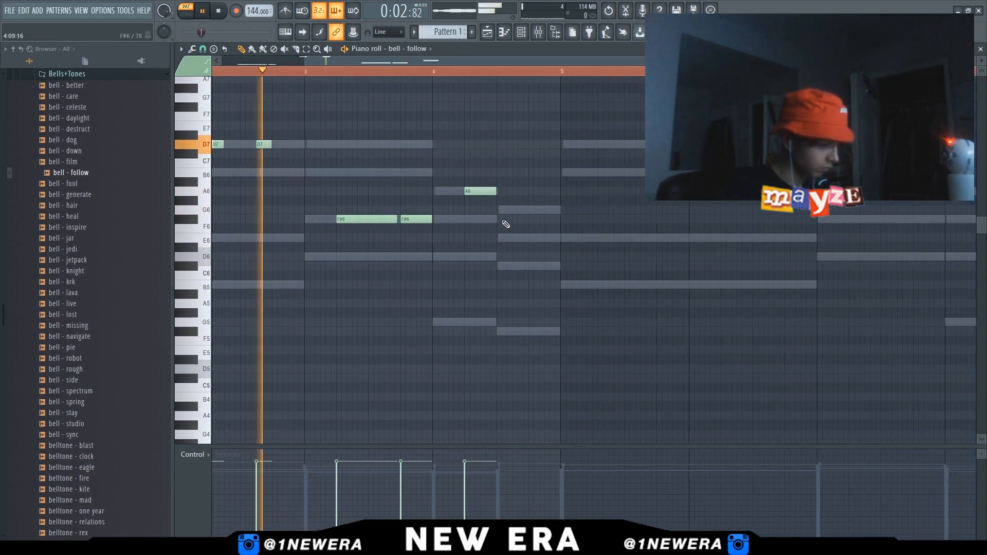
{"action": "scroll", "coordinate": [506, 225], "scroll_direction": "up", "scroll_amount": 1, "text": "ctrl"}
{"action": "left_click", "coordinate": [519, 209]}
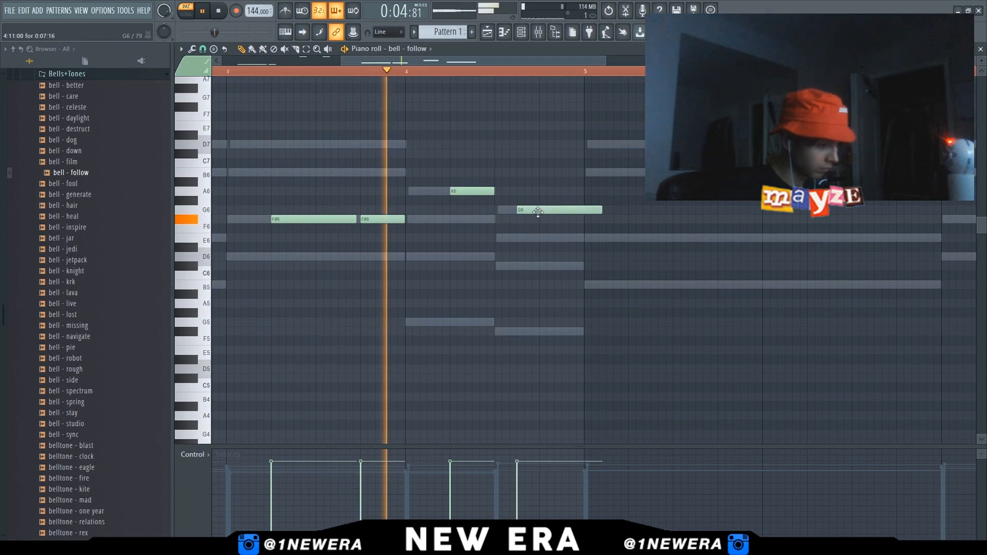
{"action": "left_click_drag", "start_coordinate": [598, 212], "coordinate": [568, 210]}
{"action": "scroll", "coordinate": [561, 257], "scroll_direction": "down", "scroll_amount": 3, "text": "ctrl"}
{"action": "key", "text": "space"}
Select the first bars of the bell - follow melody and duplicate them
{"action": "left_click_drag", "start_coordinate": [502, 75], "coordinate": [3, 107], "text": "ctrl"}
{"action": "key", "text": "ctrl+b"}
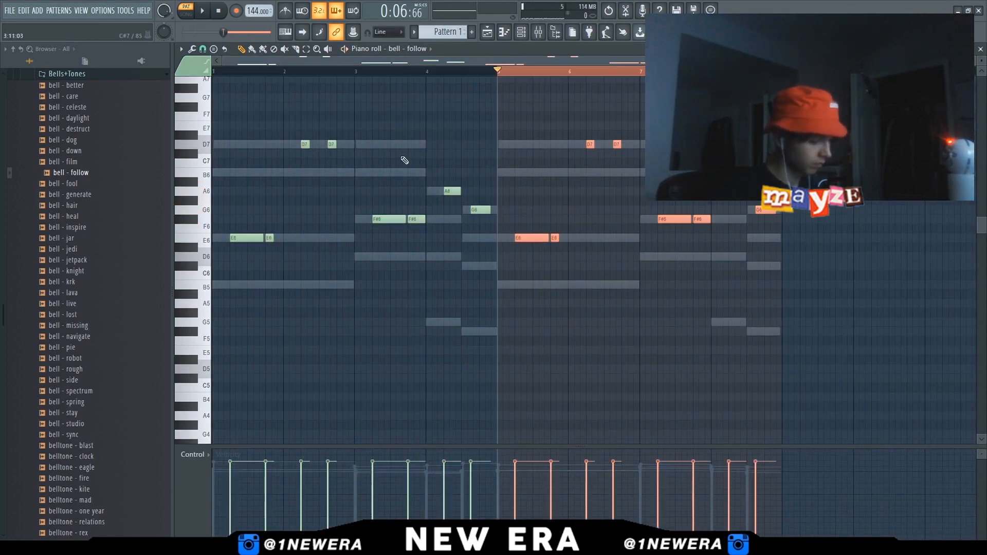
Transpose the whole bell - follow melody down one octave
{"action": "key", "text": "ctrl+a"}
{"action": "key", "text": "space"}
{"action": "key", "text": "ctrl+d"}
{"action": "key", "text": "ctrl+a"}
{"action": "key", "text": "ctrl+Down"}
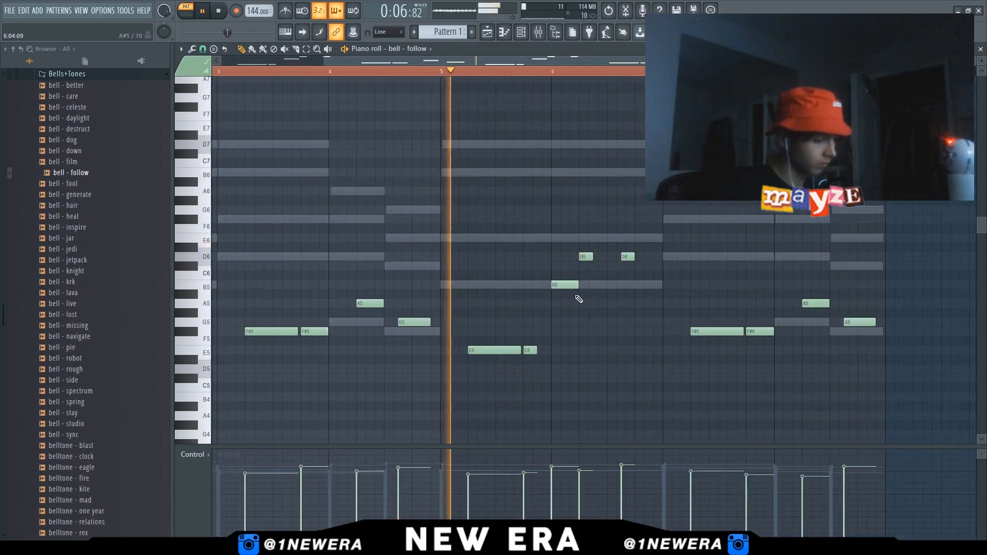
{"action": "scroll", "coordinate": [576, 306], "scroll_direction": "down", "scroll_amount": 3, "text": "ctrl"}
{"action": "key", "text": "ctrl+a"}
{"action": "scroll", "coordinate": [560, 333], "scroll_direction": "up", "scroll_amount": 1, "text": "alt"}
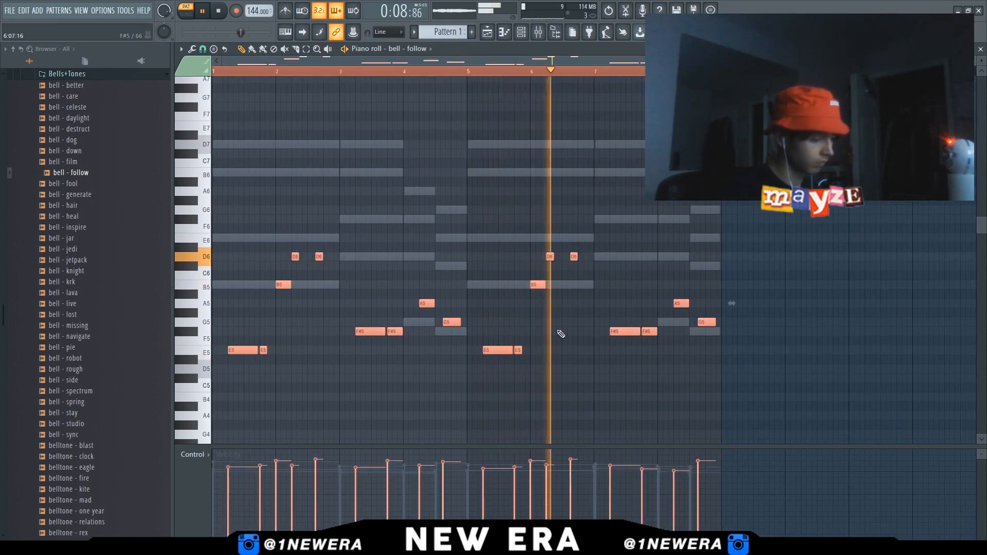
{"action": "key", "text": "ctrl+d"}
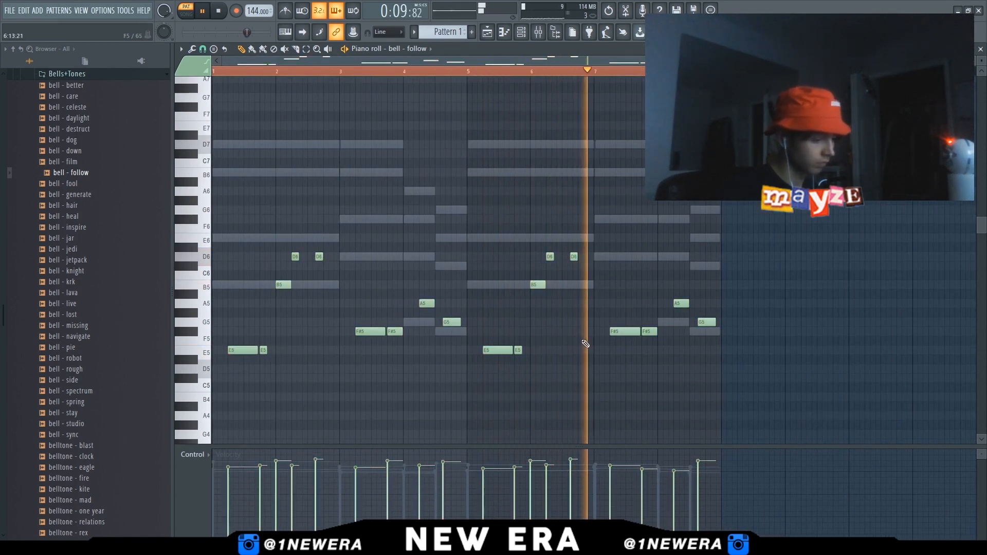
Browse the bell samples and open the bell - knight piano roll
{"action": "left_click", "coordinate": [980, 49]}
{"action": "scroll", "coordinate": [97, 247], "scroll_direction": "up", "scroll_amount": 3}
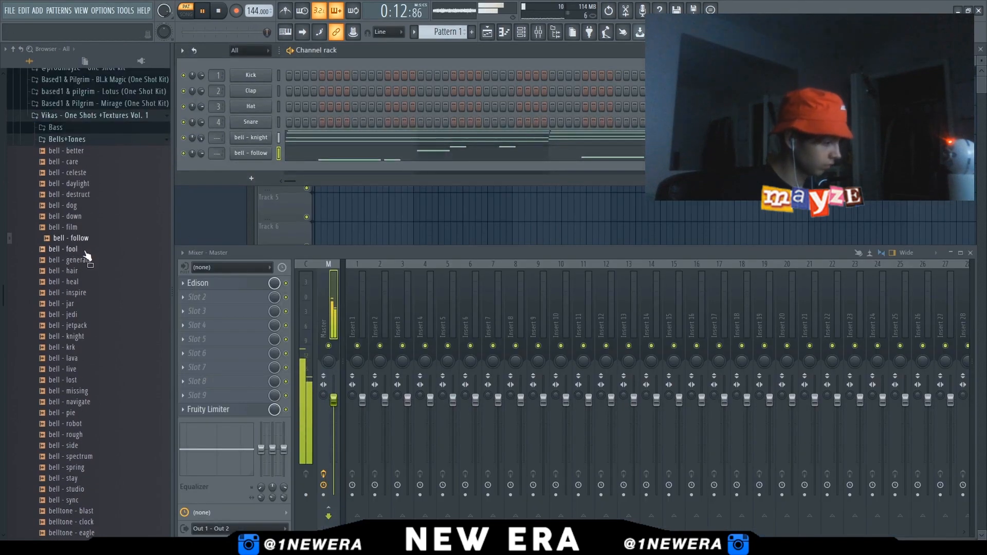
{"action": "left_click", "coordinate": [77, 195]}
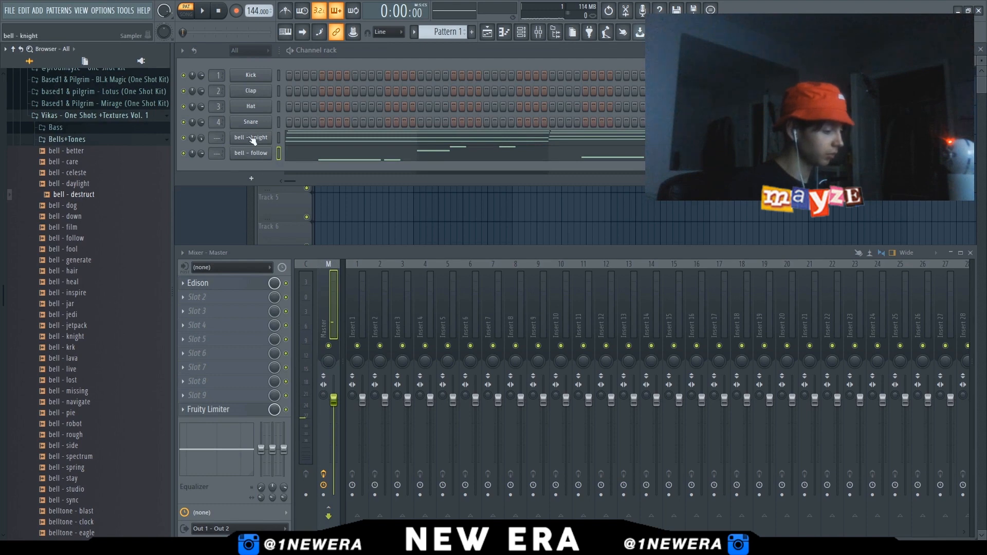
{"action": "left_click", "coordinate": [310, 142]}
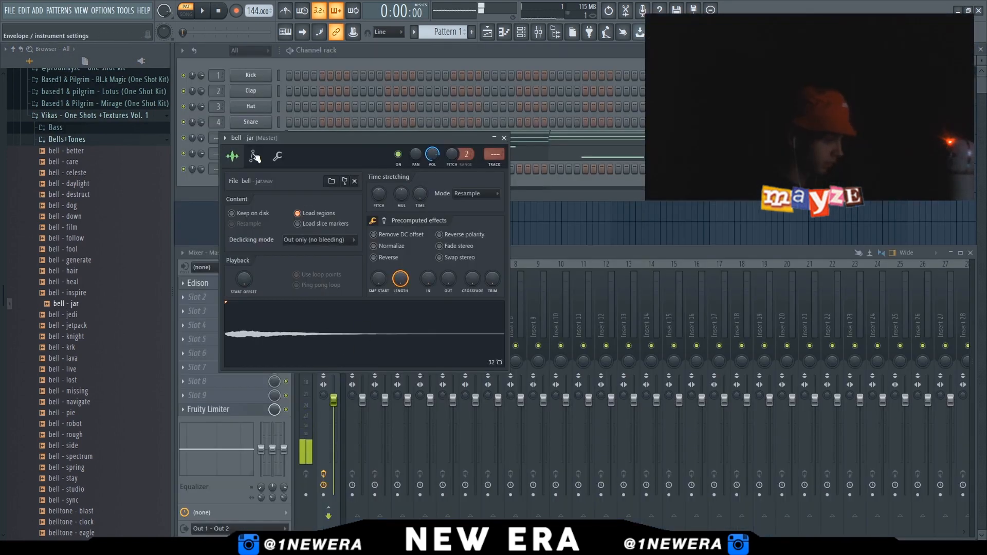
Inspect the bell - jar sample's waveform in Edison and close it
{"action": "left_click", "coordinate": [255, 156]}
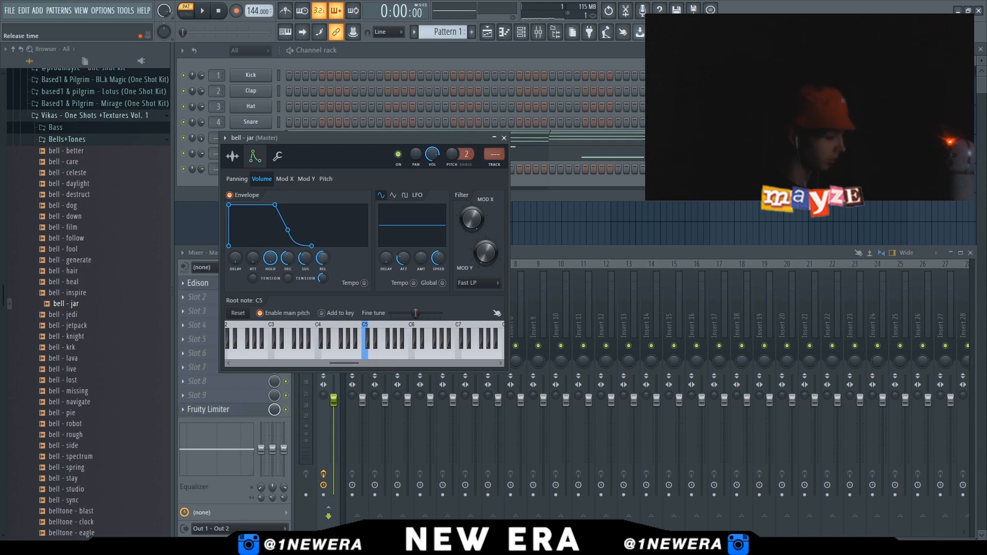
{"action": "left_click", "coordinate": [233, 157]}
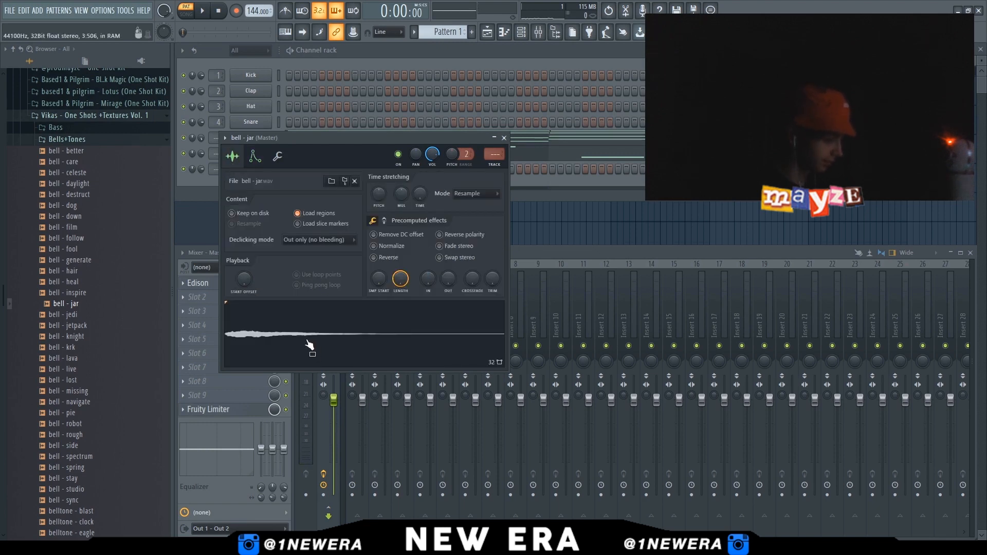
{"action": "double_click", "coordinate": [348, 367]}
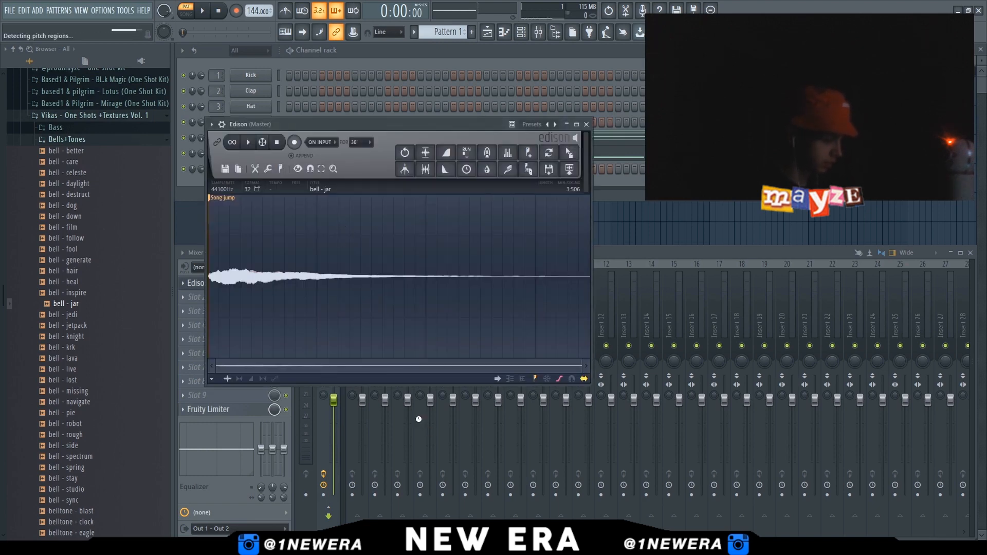
{"action": "left_click", "coordinate": [586, 124]}
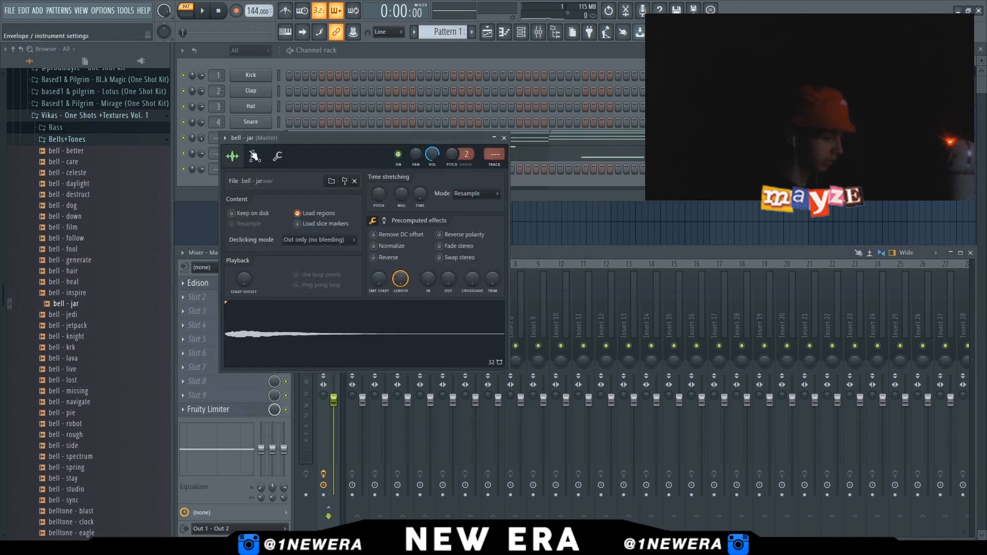
Paste the bell - knight notes into the bell - jar channel and select them in its piano roll
{"action": "left_click", "coordinate": [309, 149]}
{"action": "key", "text": "ctrl+v"}
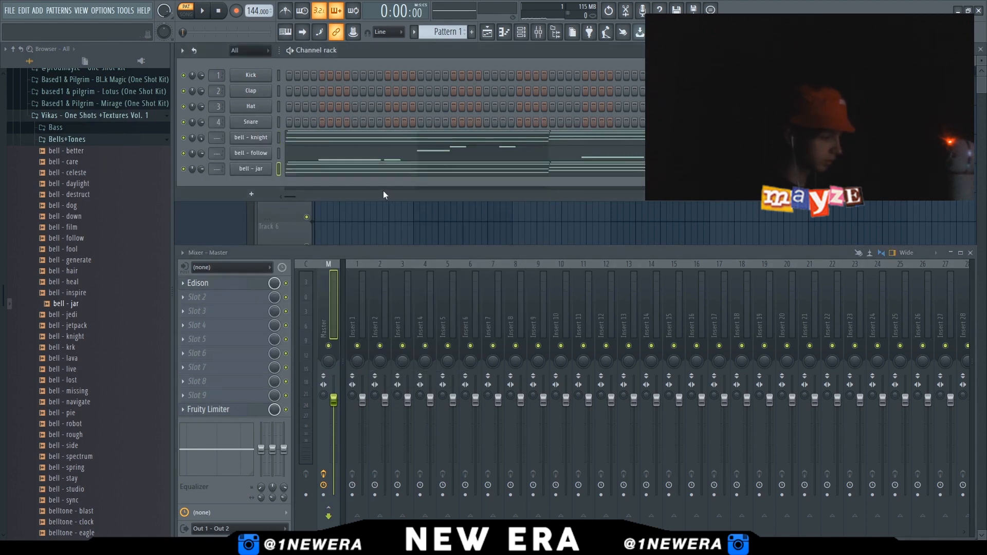
{"action": "left_click", "coordinate": [322, 174]}
{"action": "key", "text": "ctrl+a"}
{"action": "key", "text": "space"}
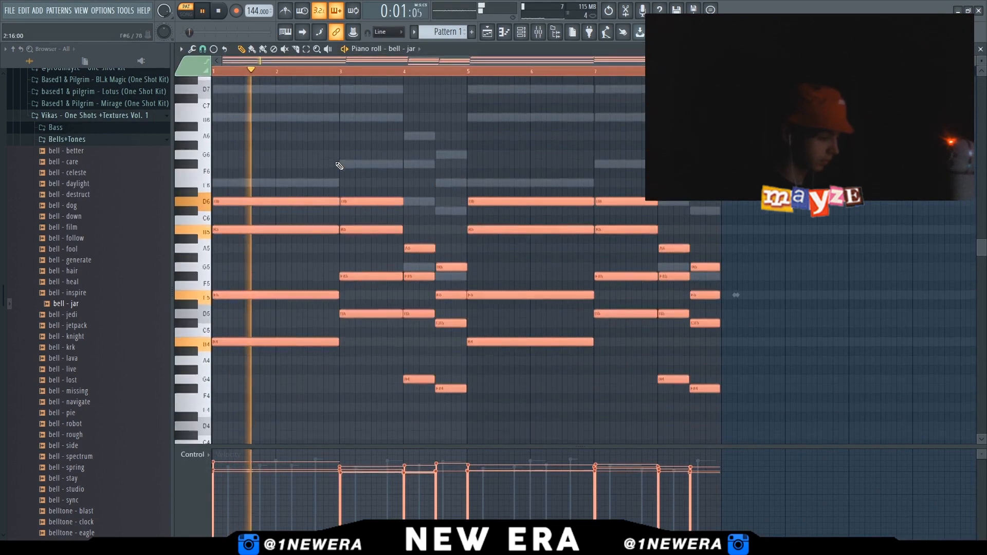
Transpose the bell - jar notes down one octave and play the pattern
{"action": "key", "text": "ctrl+Down"}
{"action": "key", "text": "space"}
{"action": "key", "text": "space"}
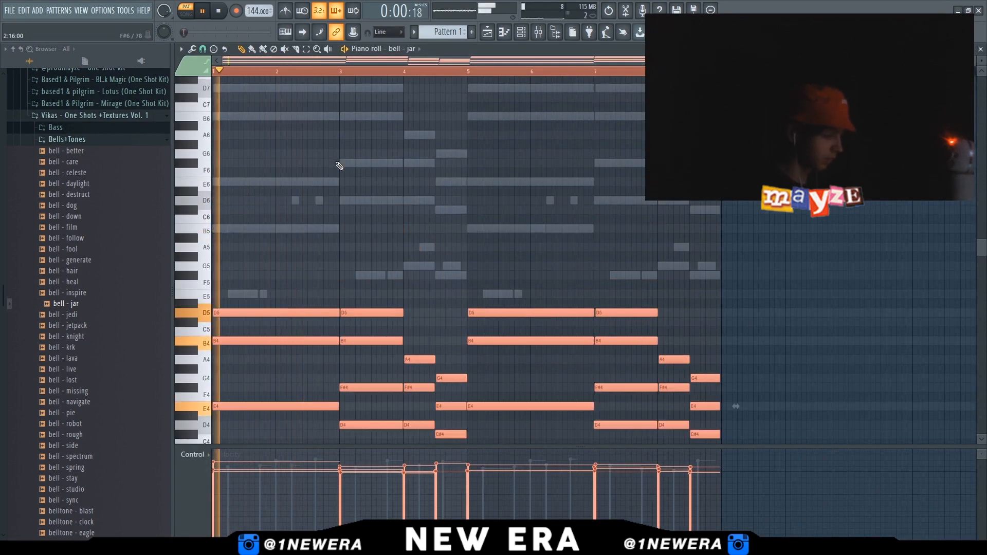
Move several individual bell - jar notes in the later bars to new pitches
{"action": "scroll", "coordinate": [340, 164], "scroll_direction": "down", "scroll_amount": 3}
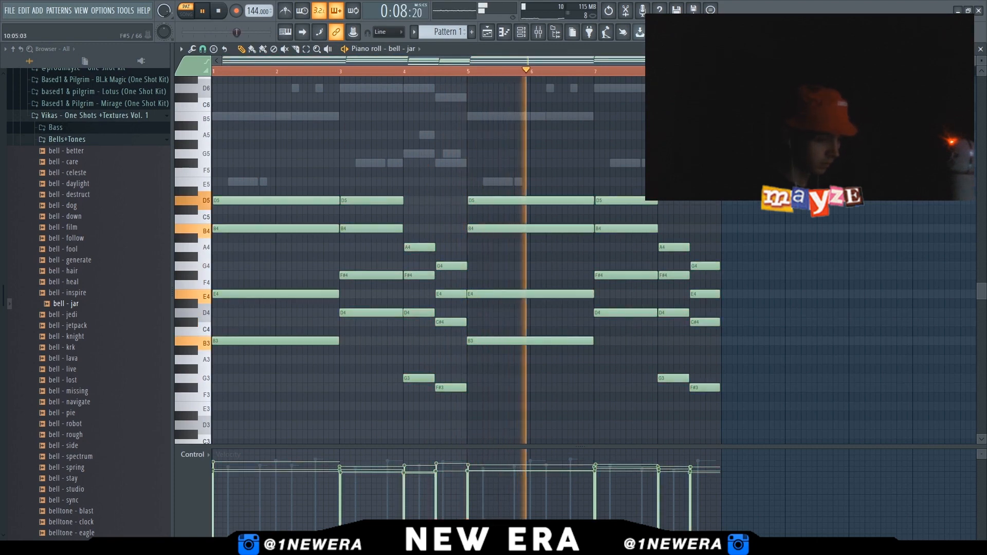
{"action": "left_click_drag", "start_coordinate": [677, 246], "coordinate": [678, 228]}
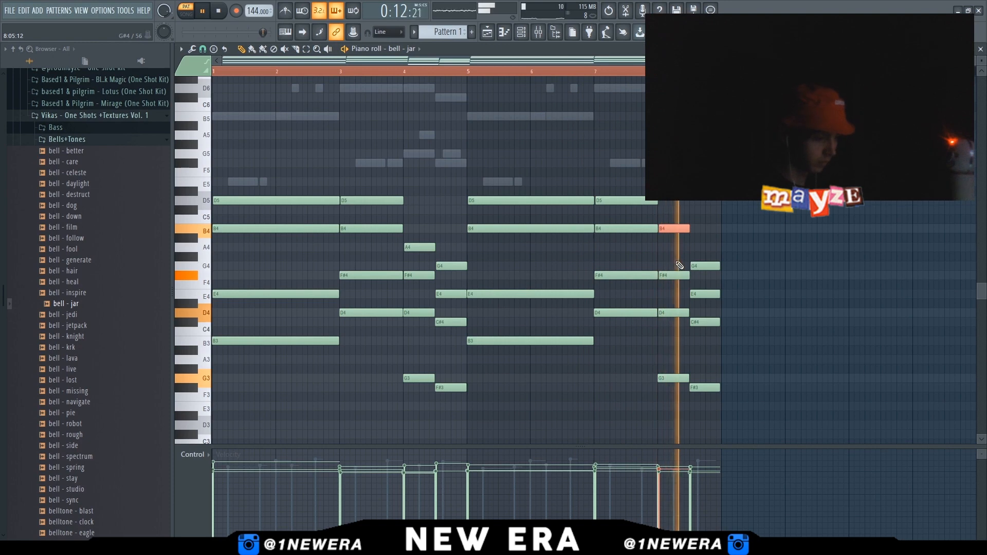
{"action": "left_click_drag", "start_coordinate": [419, 248], "coordinate": [419, 228]}
{"action": "left_click", "coordinate": [451, 266]}
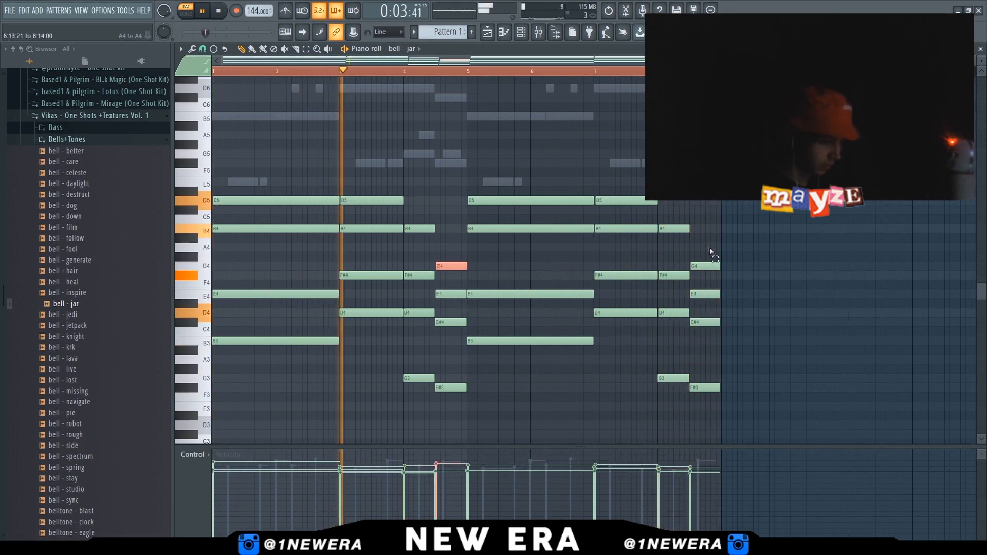
{"action": "double_click", "coordinate": [452, 163]}
{"action": "left_click_drag", "start_coordinate": [452, 182], "coordinate": [452, 163]}
{"action": "left_click", "coordinate": [418, 296]}
{"action": "left_click_drag", "start_coordinate": [417, 296], "coordinate": [451, 294]}
{"action": "double_click", "coordinate": [486, 340]}
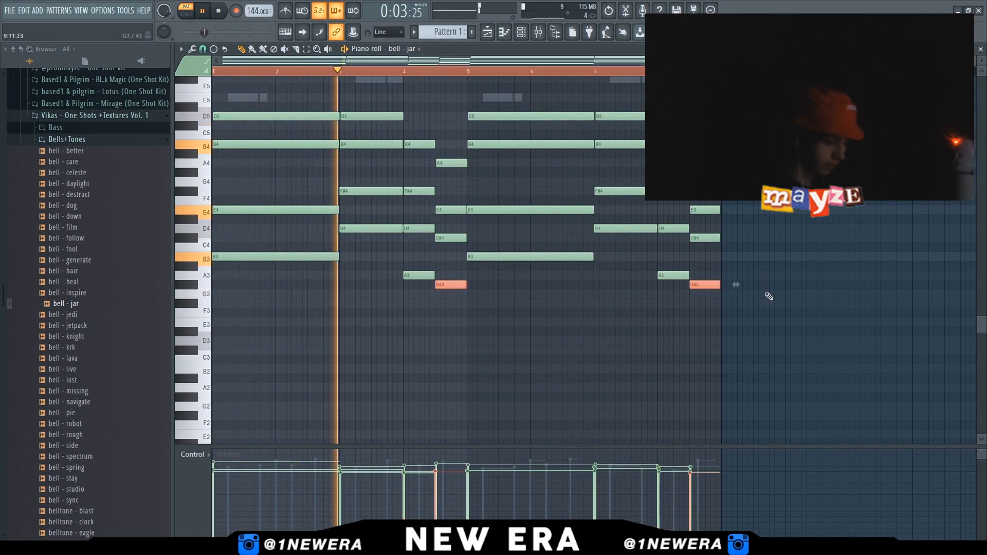
Transpose all bell - jar notes up one octave and raise the lowest notes in bars 3 and 7 by two semitones
{"action": "key", "text": "ctrl+a"}
{"action": "key", "text": "F9"}
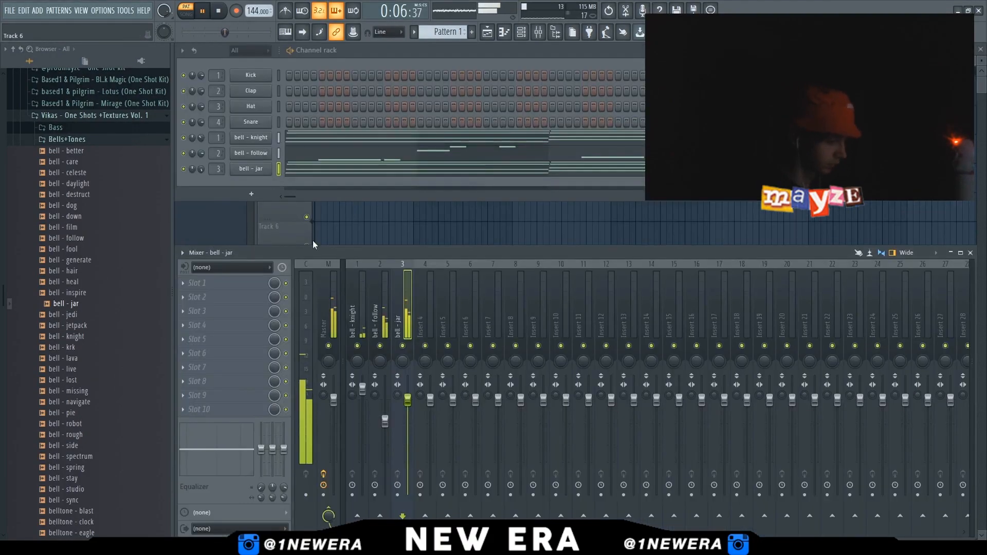
{"action": "key", "text": "F7"}
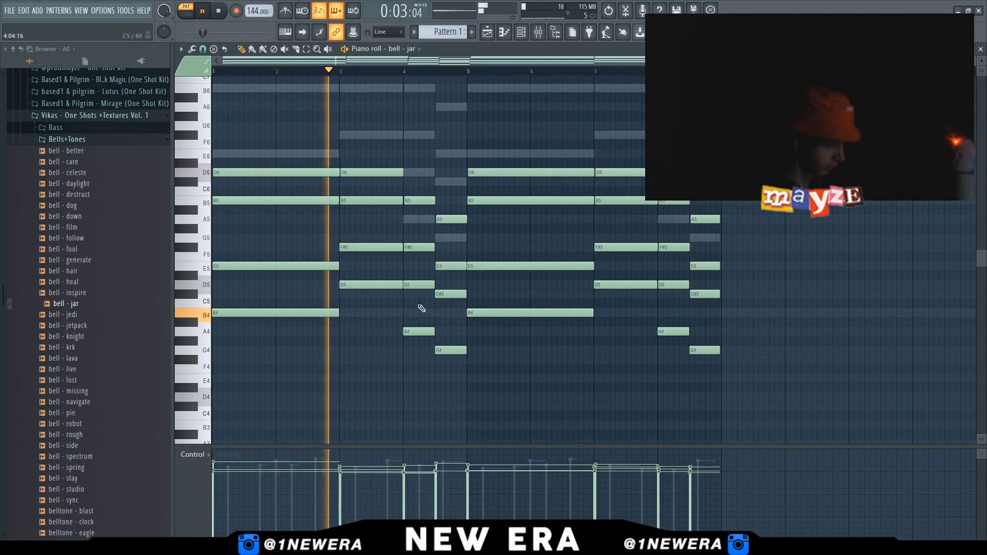
{"action": "left_click_drag", "start_coordinate": [416, 321], "coordinate": [423, 353]}
{"action": "key", "text": "shift+Up"}
{"action": "key", "text": "shift+Up"}
{"action": "left_click_drag", "start_coordinate": [666, 321], "coordinate": [672, 355]}
{"action": "key", "text": "shift+Up"}
{"action": "key", "text": "shift+Up"}
{"action": "left_click_drag", "start_coordinate": [441, 341], "coordinate": [888, 384]}
Raise more bell - jar notes in bars 3 and 7 by two semitones and nudge two notes up a semitone
{"action": "key", "text": "shift+Up"}
{"action": "key", "text": "shift+Up"}
{"action": "left_click", "coordinate": [888, 383], "text": "ctrl"}
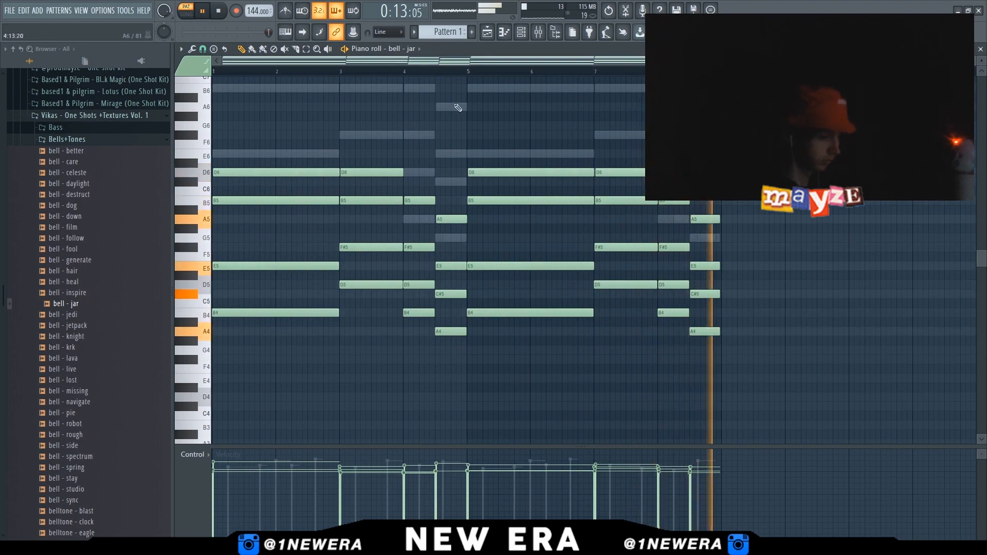
{"action": "right_click", "coordinate": [458, 108]}
{"action": "left_click_drag", "start_coordinate": [411, 212], "coordinate": [452, 245]}
{"action": "left_click_drag", "start_coordinate": [668, 211], "coordinate": [760, 273]}
{"action": "key", "text": "shift+Up"}
{"action": "key", "text": "shift+Up"}
{"action": "left_click", "coordinate": [760, 273], "text": "ctrl"}
{"action": "scroll", "coordinate": [617, 257], "scroll_direction": "up", "scroll_amount": 3}
{"action": "left_click_drag", "start_coordinate": [426, 219], "coordinate": [425, 209]}
{"action": "left_click_drag", "start_coordinate": [674, 219], "coordinate": [673, 210]}
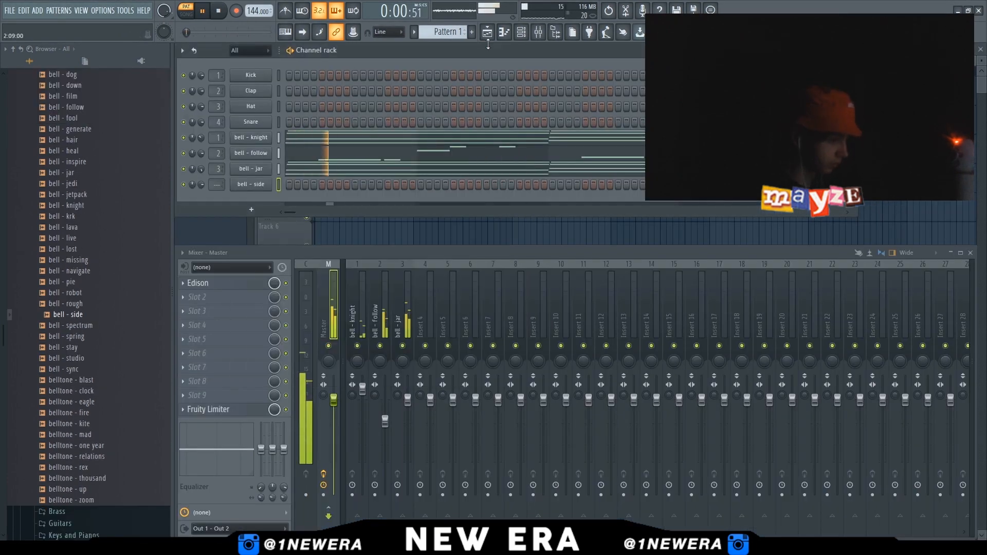
Open the bell - side channel's piano roll, zoom in on the first bar, and play the pattern
{"action": "left_click", "coordinate": [504, 33]}
{"action": "key", "text": "space"}
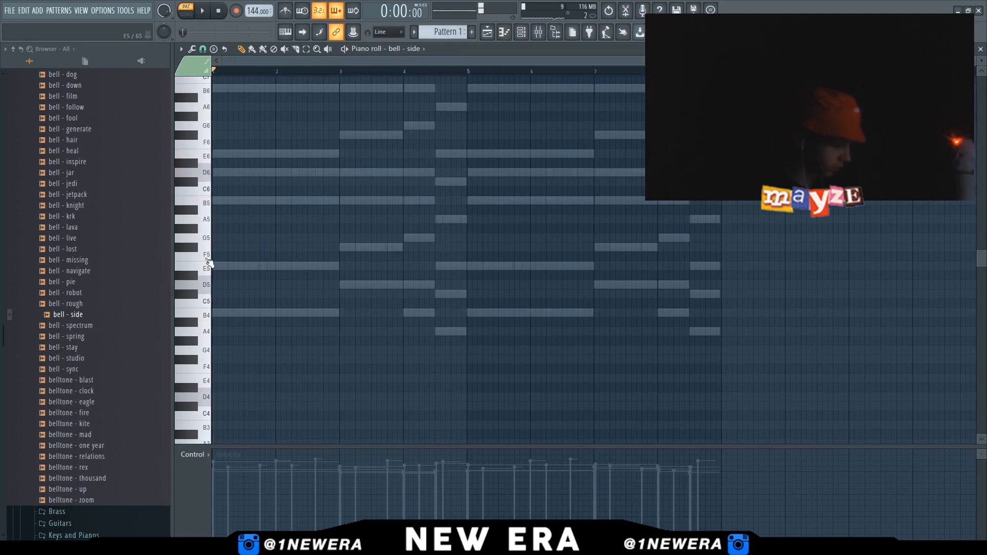
{"action": "key", "text": "space"}
{"action": "key", "text": "space"}
{"action": "scroll", "coordinate": [242, 61], "scroll_direction": "up", "scroll_amount": 3}
{"action": "key", "text": "space"}
{"action": "key", "text": "space"}
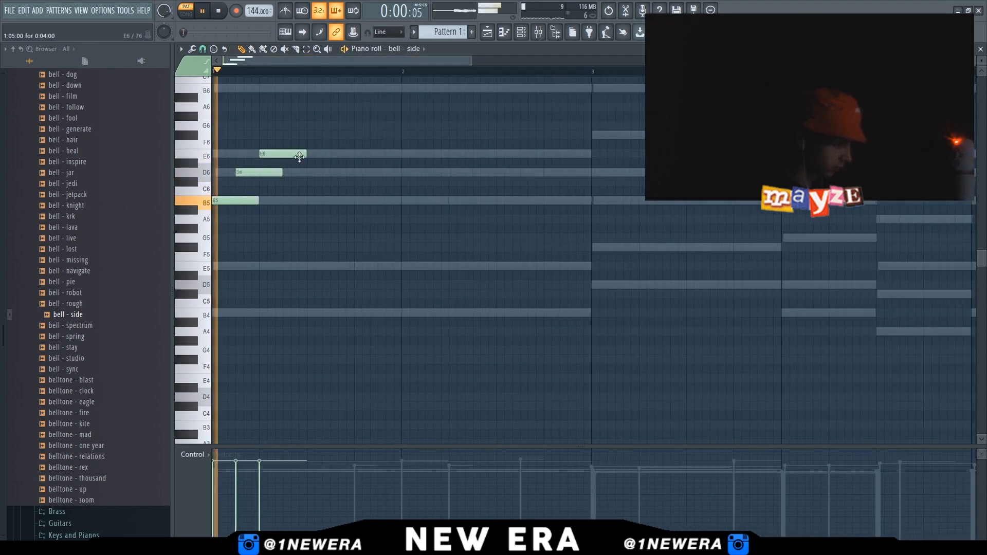
Draw short bell - side notes on D6, B5 and E5 after the opening notes, auditioning playback
{"action": "key", "text": "ctrl+a"}
{"action": "key", "text": "space"}
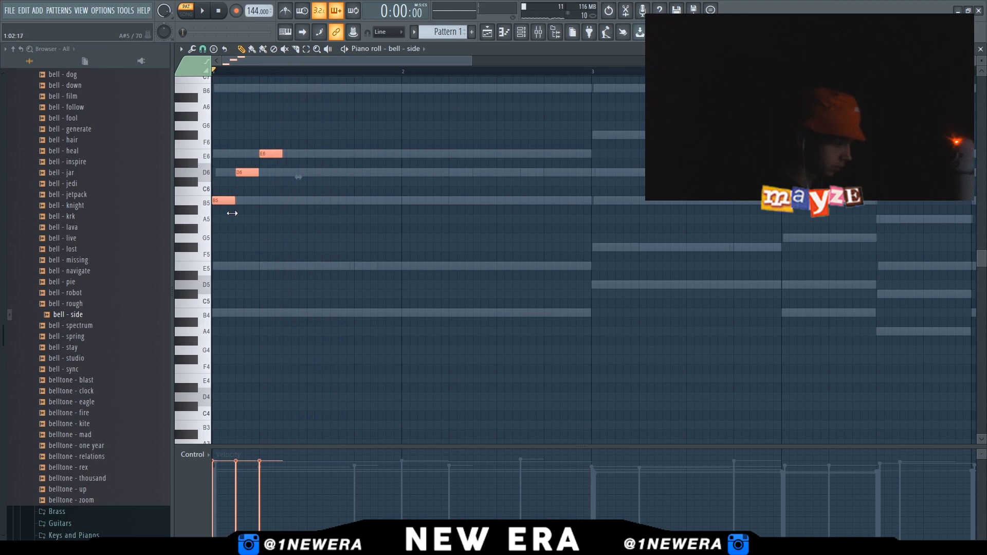
{"action": "key", "text": "space"}
{"action": "left_click", "coordinate": [287, 173]}
{"action": "key", "text": "space"}
{"action": "key", "text": "space"}
{"action": "key", "text": "space"}
{"action": "key", "text": "space"}
{"action": "key", "text": "space"}
{"action": "left_click", "coordinate": [357, 274]}
{"action": "left_click_drag", "start_coordinate": [356, 259], "coordinate": [352, 260]}
{"action": "key", "text": "space"}
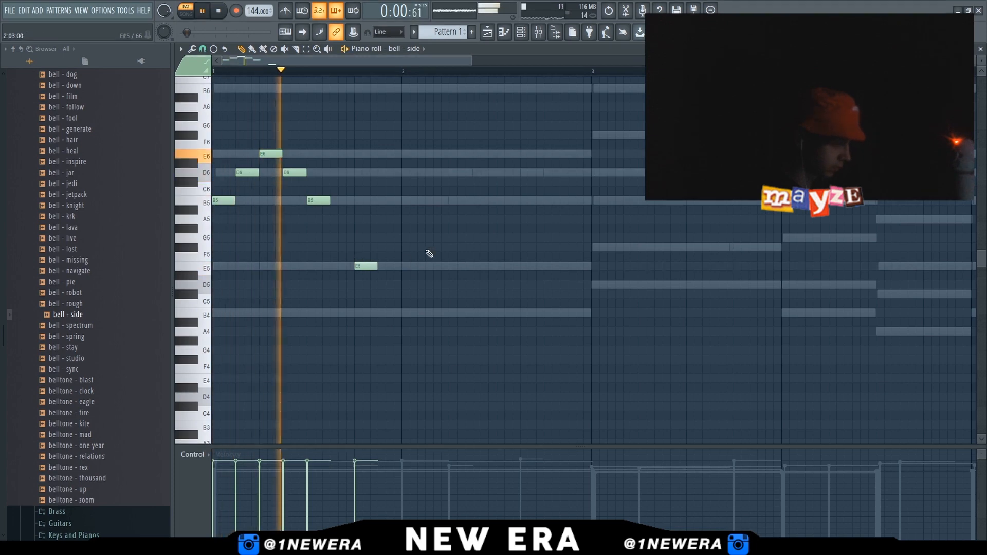
Duplicate the bell - side phrase once and play it back
{"action": "key", "text": "ctrl+b"}
{"action": "scroll", "coordinate": [430, 255], "scroll_direction": "down", "scroll_amount": 1}
{"action": "scroll", "coordinate": [432, 256], "scroll_direction": "down", "scroll_amount": 2}
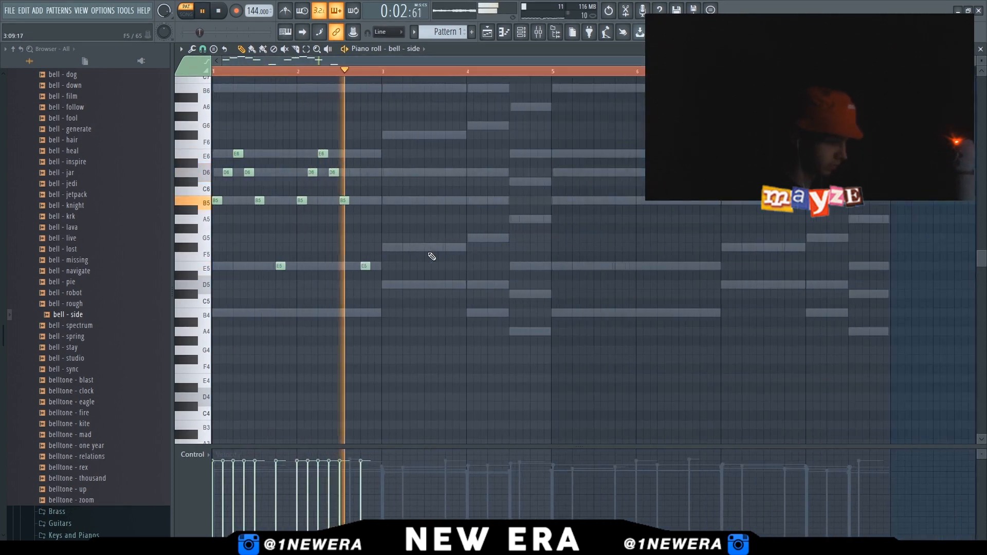
{"action": "key", "text": "space"}
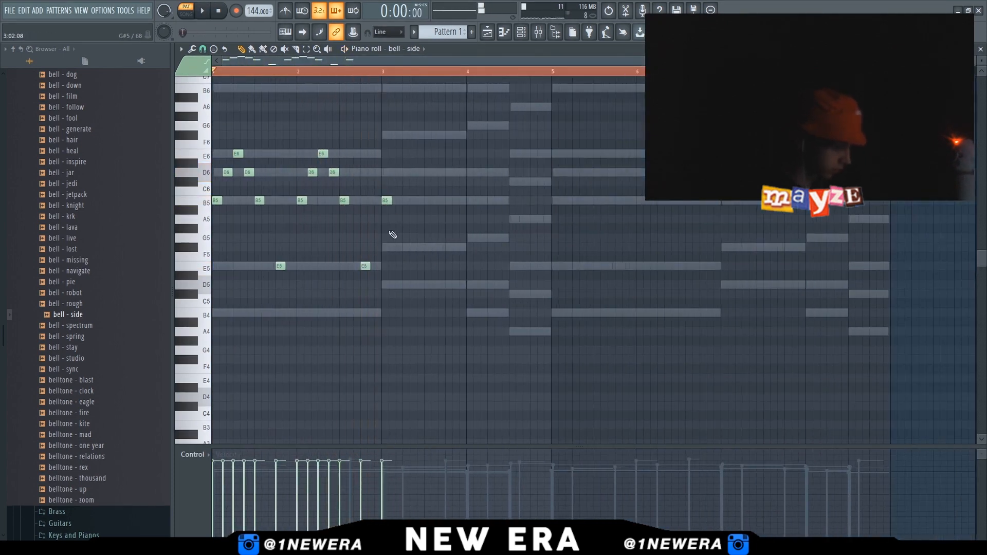
{"action": "scroll", "coordinate": [393, 235], "scroll_direction": "up", "scroll_amount": 2}
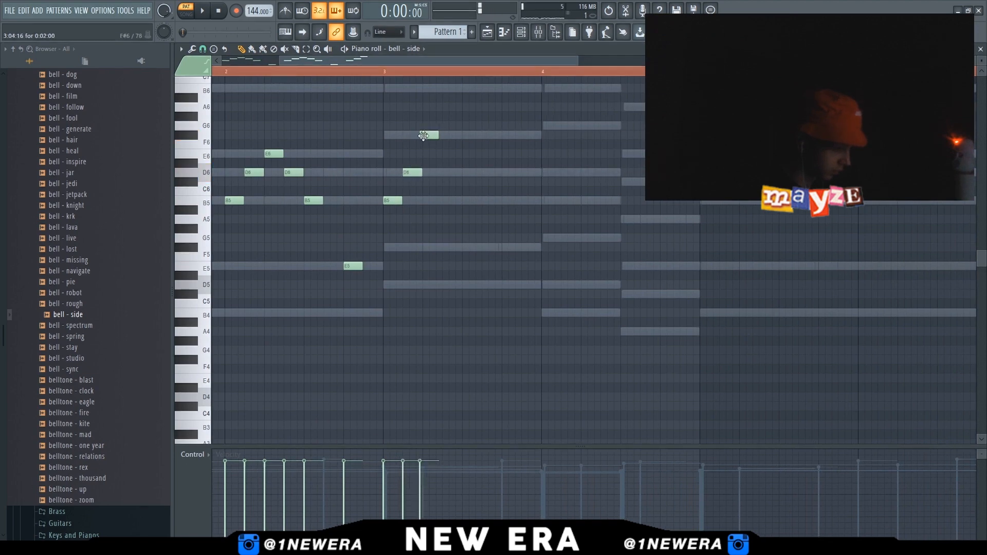
{"action": "scroll", "coordinate": [453, 198], "scroll_direction": "down", "scroll_amount": 2}
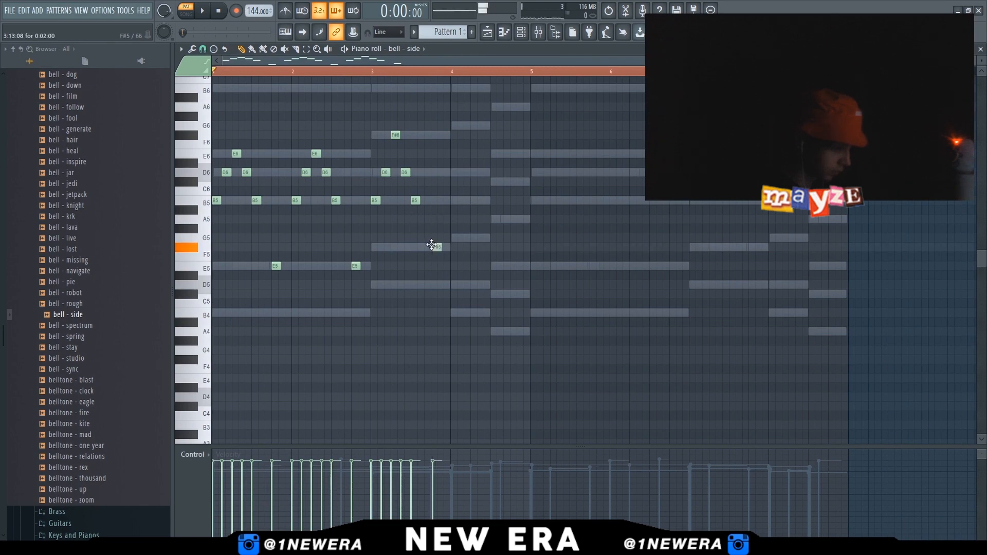
Extend the bell - side melody with F#6, G6, F#5, A5 and E5 notes in bars 3 and 4
{"action": "left_click_drag", "start_coordinate": [467, 262], "coordinate": [376, 112]}
{"action": "left_click_drag", "start_coordinate": [374, 202], "coordinate": [452, 209]}
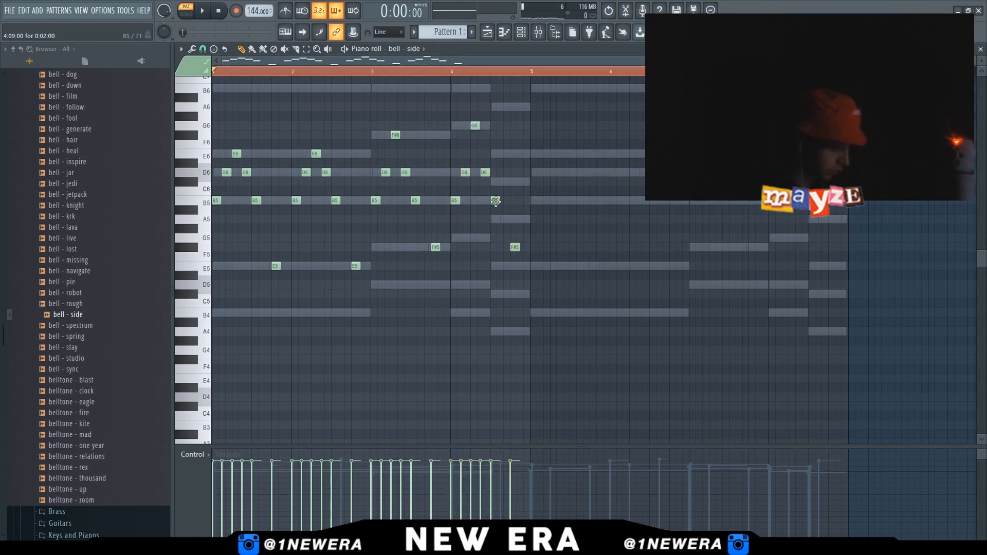
{"action": "left_click_drag", "start_coordinate": [517, 249], "coordinate": [516, 268]}
{"action": "key", "text": "space"}
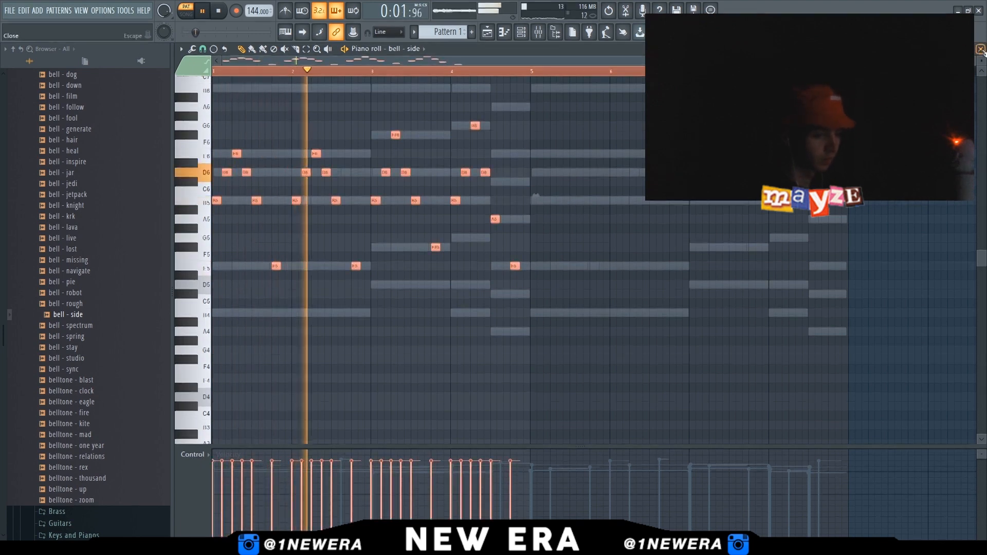
Select the whole bell - side phrase and duplicate it repeatedly to fill eight bars
{"action": "left_click", "coordinate": [981, 49]}
{"action": "left_click", "coordinate": [375, 186]}
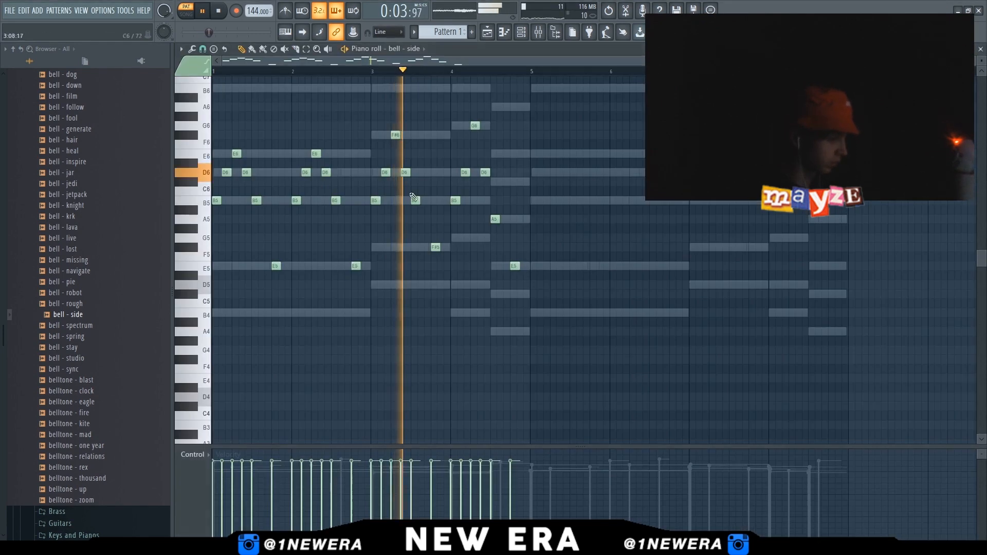
{"action": "key", "text": "ctrl+a"}
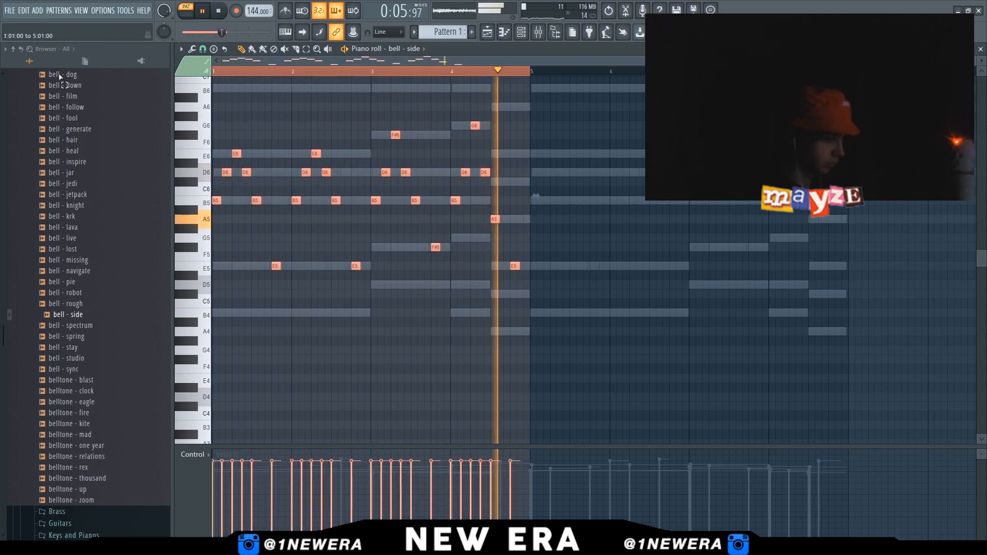
{"action": "key", "text": "ctrl+b"}
{"action": "key", "text": "ctrl+d"}
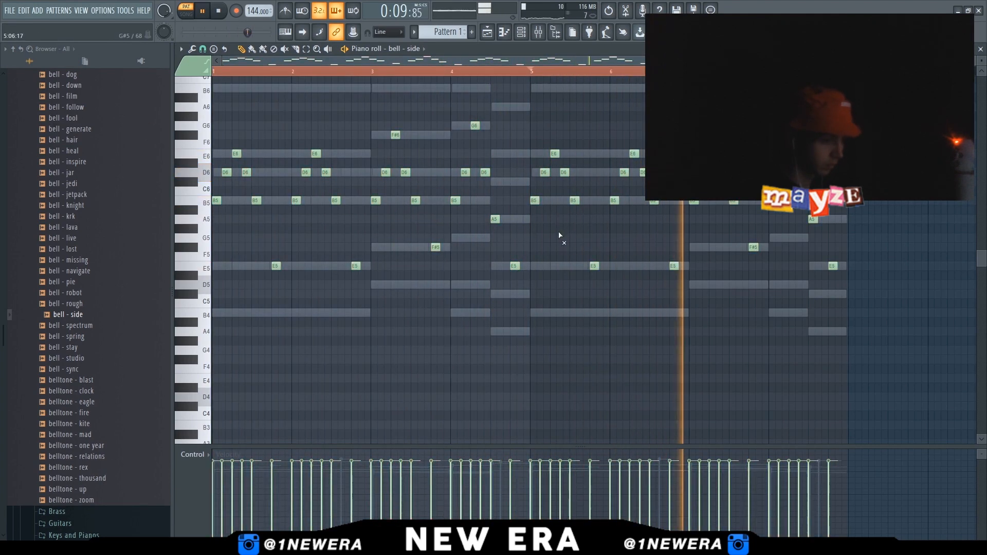
{"action": "key", "text": "ctrl+a"}
{"action": "key", "text": "ctrl+d"}
{"action": "key", "text": "ctrl+a"}
{"action": "key", "text": "ctrl+d"}
{"action": "key", "text": "ctrl+a"}
{"action": "key", "text": "ctrl+d"}
Transpose two B5 notes in bars 3 and 4 down five and four semitones
{"action": "left_click_drag", "start_coordinate": [365, 191], "coordinate": [404, 207]}
{"action": "key", "text": "shift+Down"}
{"action": "key", "text": "shift+Down"}
{"action": "key", "text": "shift+Down"}
{"action": "key", "text": "shift+Down"}
{"action": "key", "text": "shift+Down"}
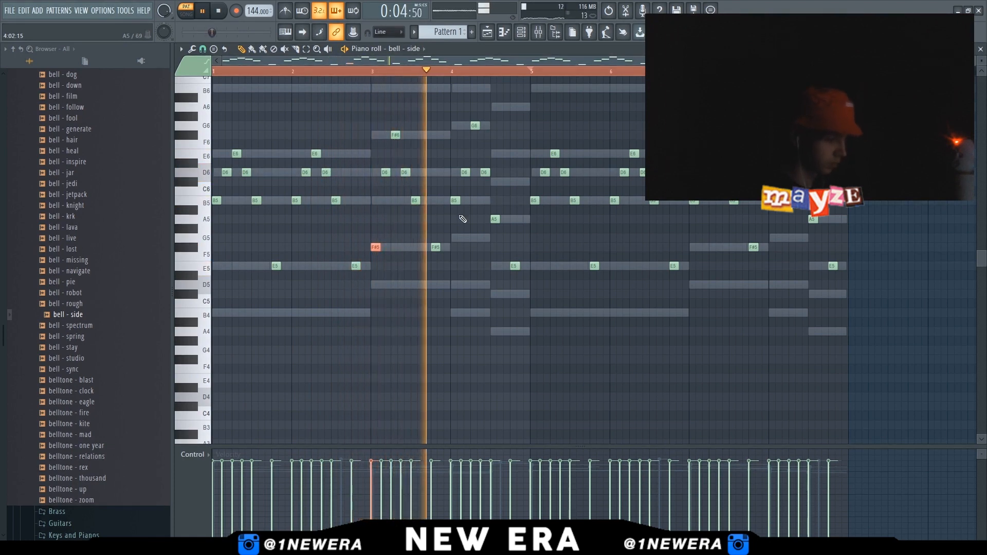
{"action": "left_click_drag", "start_coordinate": [447, 197], "coordinate": [471, 214]}
{"action": "key", "text": "shift+Down"}
{"action": "key", "text": "shift+Down"}
{"action": "key", "text": "shift+Down"}
{"action": "key", "text": "shift+Down"}
Lower two B5 notes in bars 7 and 8 three semitones and raise one nearby note a semitone
{"action": "left_click", "coordinate": [693, 203], "text": "ctrl"}
{"action": "left_click", "coordinate": [773, 205], "text": "ctrl+shift"}
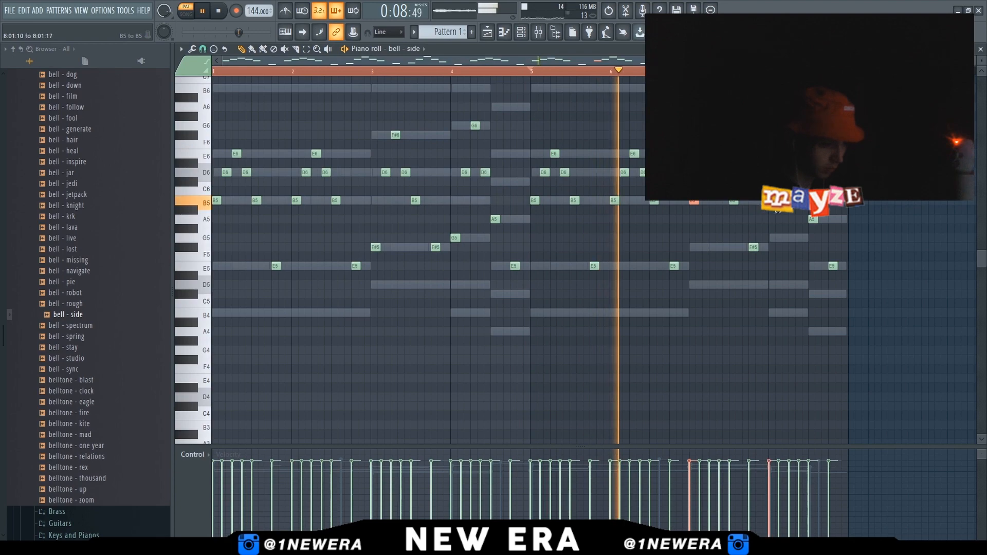
{"action": "key", "text": "shift+Down"}
{"action": "key", "text": "shift+Down"}
{"action": "key", "text": "shift+Down"}
{"action": "key", "text": "shift+Down"}
{"action": "key", "text": "shift+Down"}
{"action": "left_click_drag", "start_coordinate": [768, 235], "coordinate": [782, 261]}
{"action": "key", "text": "shift+Up"}
{"action": "left_click", "coordinate": [786, 315], "text": "ctrl"}
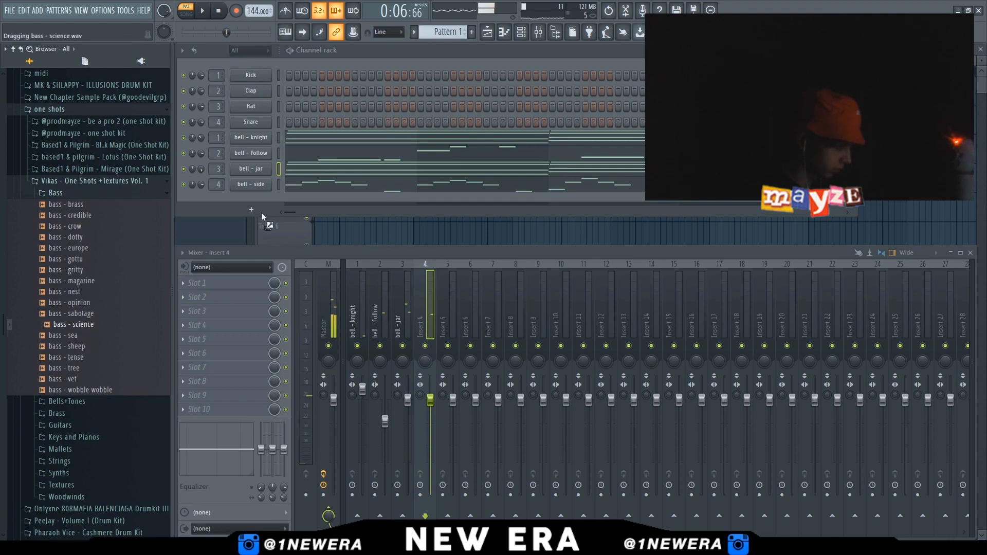
Add the bass - science sample as a new channel, check its envelope settings, and open its piano roll
{"action": "left_click_drag", "start_coordinate": [261, 212], "coordinate": [273, 203]}
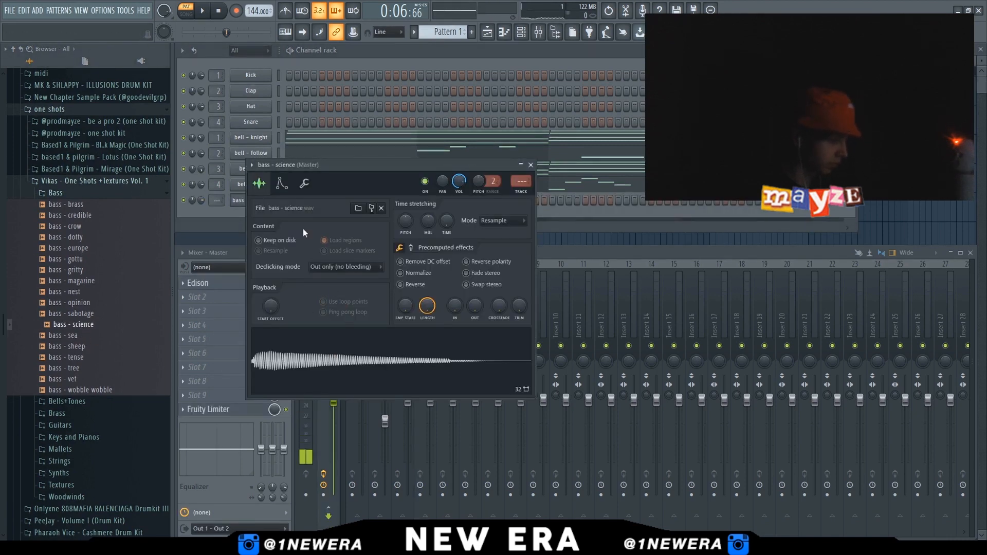
{"action": "left_click", "coordinate": [281, 183]}
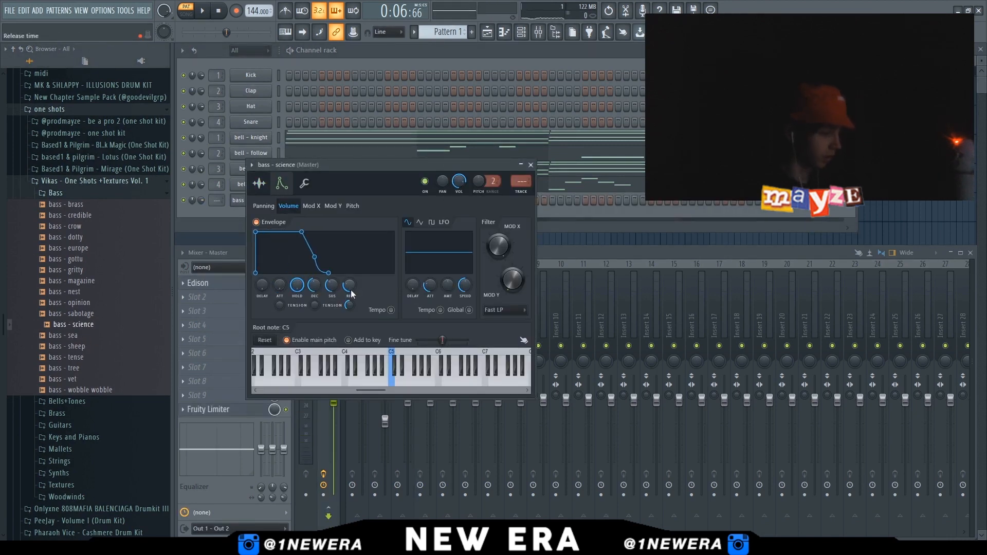
{"action": "left_click", "coordinate": [259, 183]}
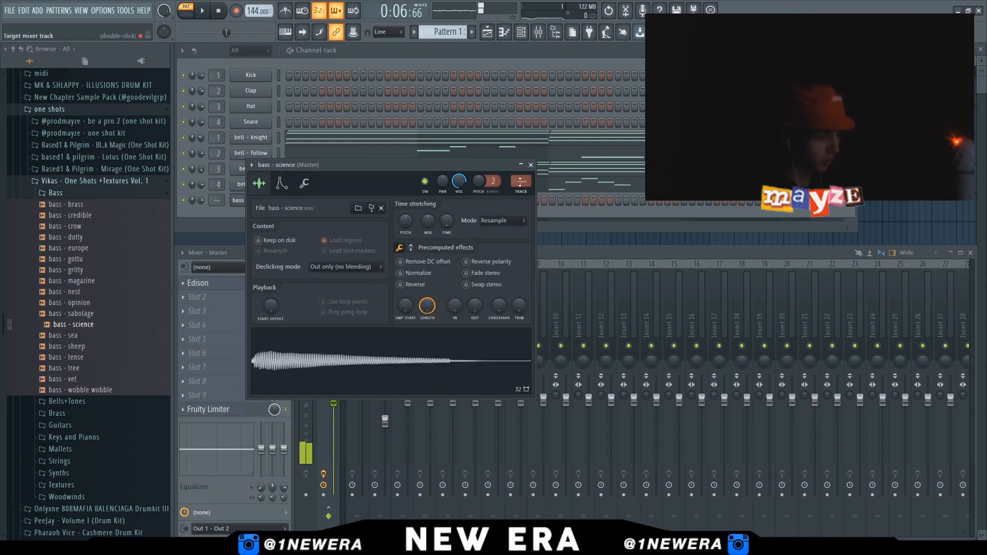
{"action": "left_click", "coordinate": [530, 165]}
{"action": "key", "text": "F7"}
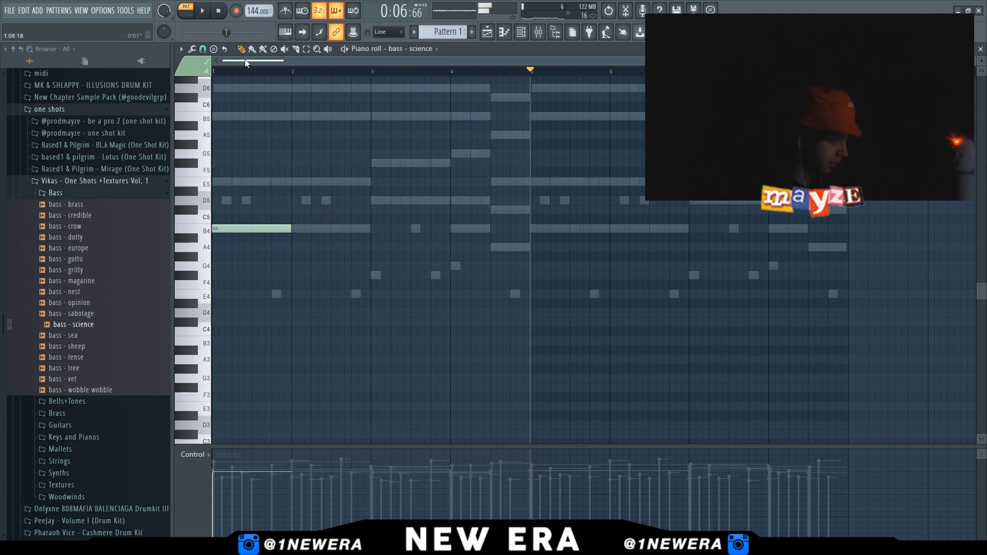
Draw E5, D5 and B4 bass - science notes in bar 2 and shorten them to half length
{"action": "key", "text": "space"}
{"action": "key", "text": "space"}
{"action": "left_click", "coordinate": [291, 181]}
{"action": "left_click", "coordinate": [331, 200]}
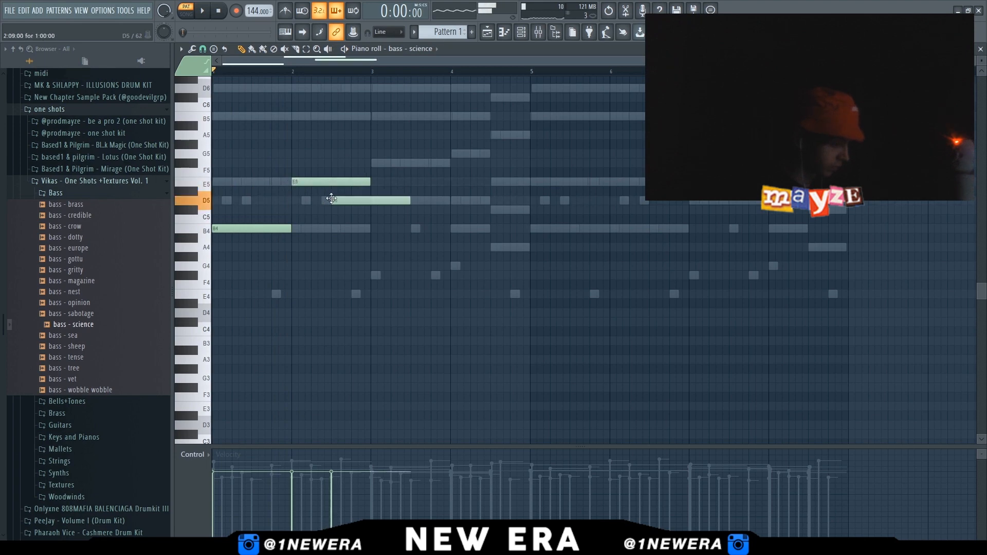
{"action": "left_click", "coordinate": [352, 227]}
{"action": "left_click_drag", "start_coordinate": [351, 176], "coordinate": [378, 234]}
{"action": "key", "text": "space"}
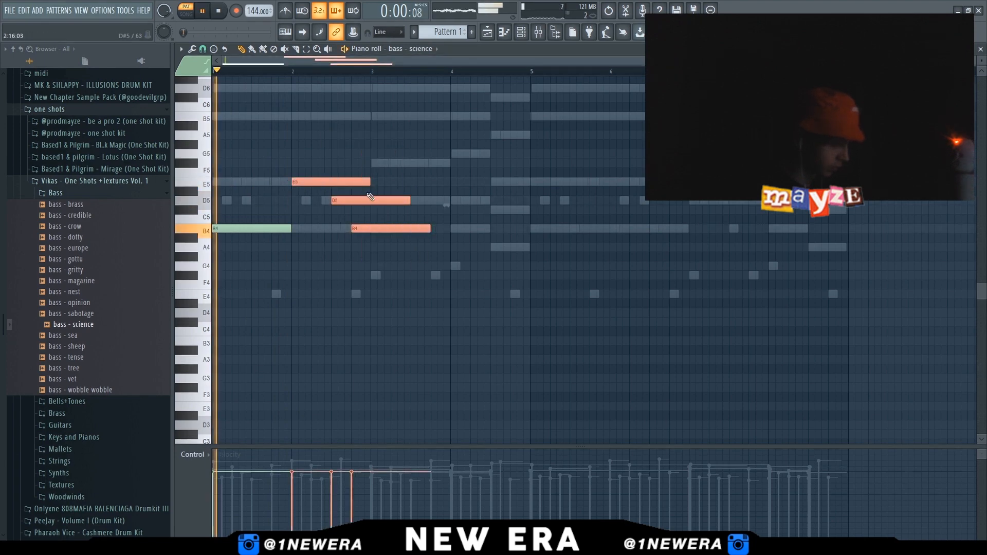
{"action": "left_click_drag", "start_coordinate": [369, 182], "coordinate": [331, 198]}
{"action": "right_click", "coordinate": [322, 259]}
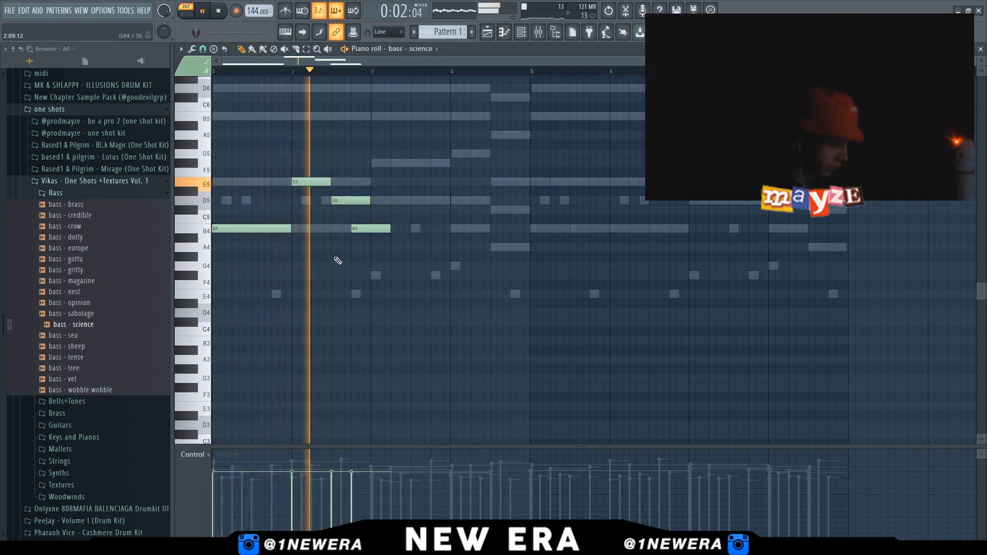
{"action": "key", "text": "space"}
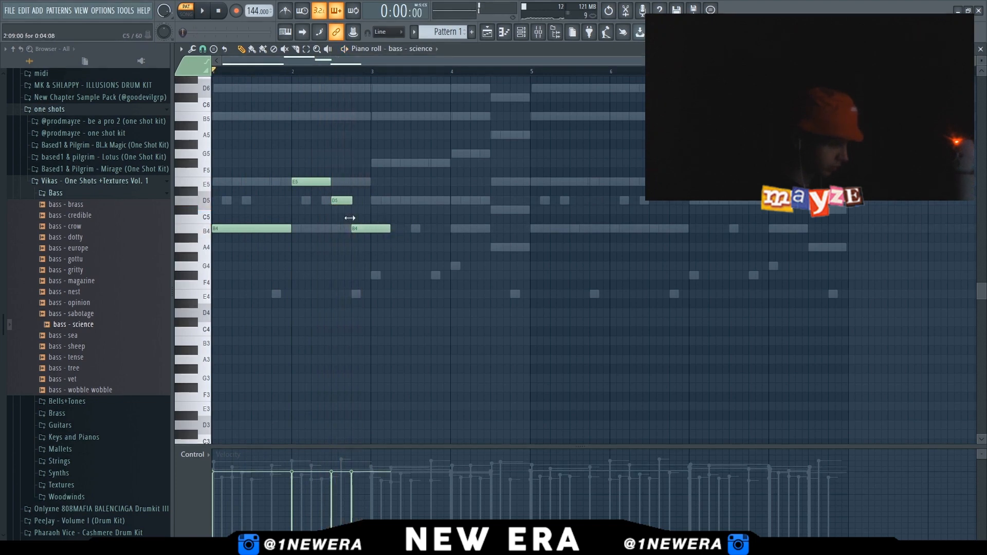
Add F#5 and G5 notes in bars 3 and 4 and transpose all bass - science notes up one octave
{"action": "left_click_drag", "start_coordinate": [373, 198], "coordinate": [447, 168]}
{"action": "key", "text": "space"}
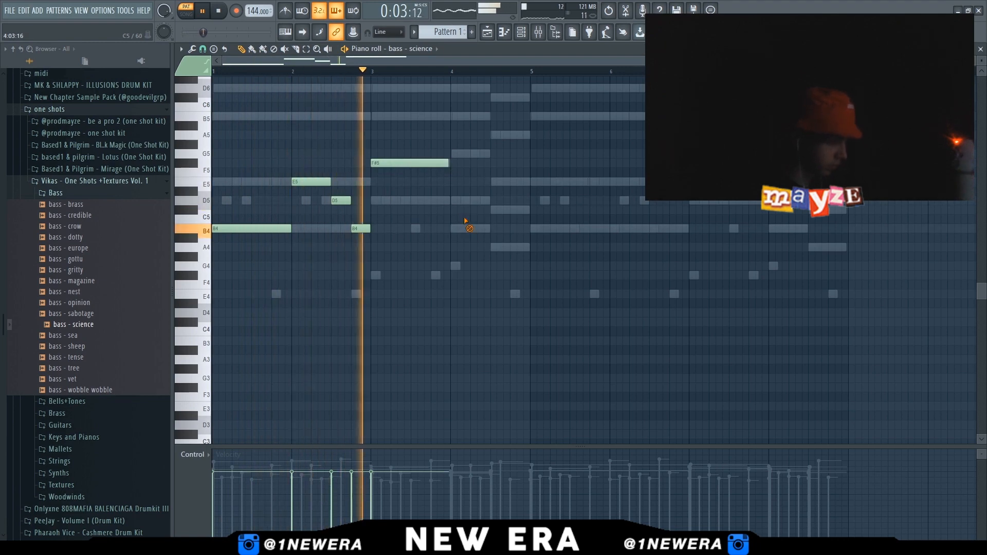
{"action": "left_click", "coordinate": [466, 153]}
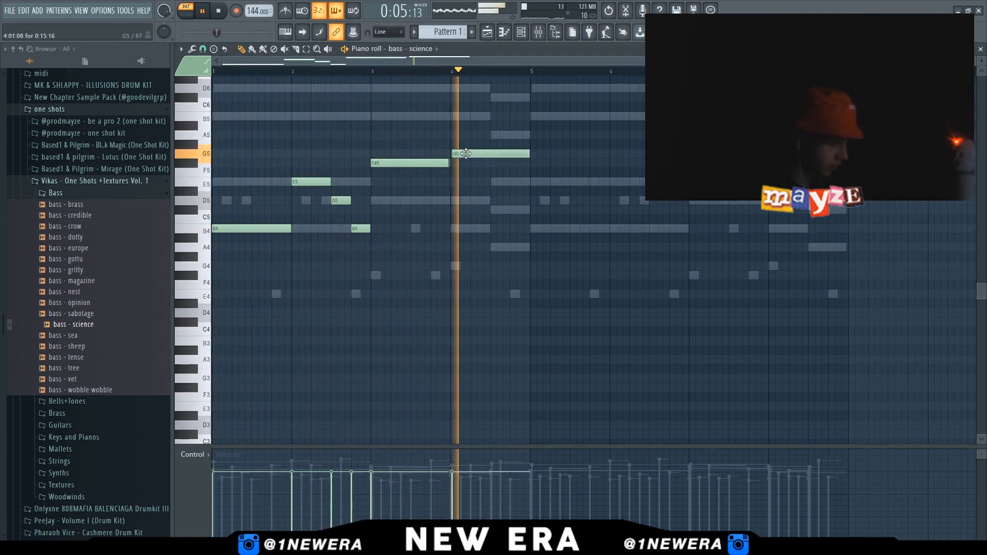
{"action": "key", "text": "ctrl+a"}
{"action": "key", "text": "ctrl+Up"}
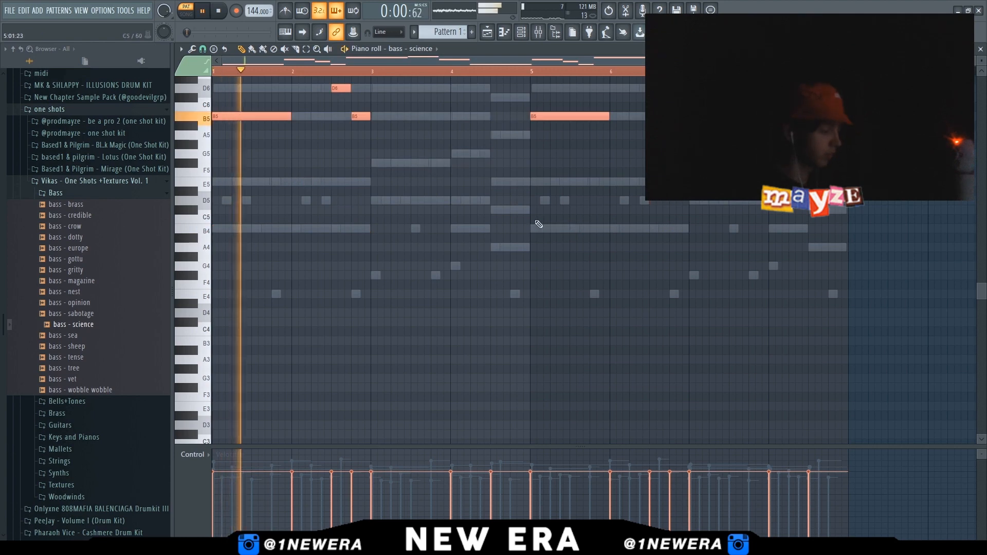
Play back the bass - science part, then select all its notes and transpose them down two octaves
{"action": "scroll", "coordinate": [514, 257], "scroll_direction": "up", "scroll_amount": 4}
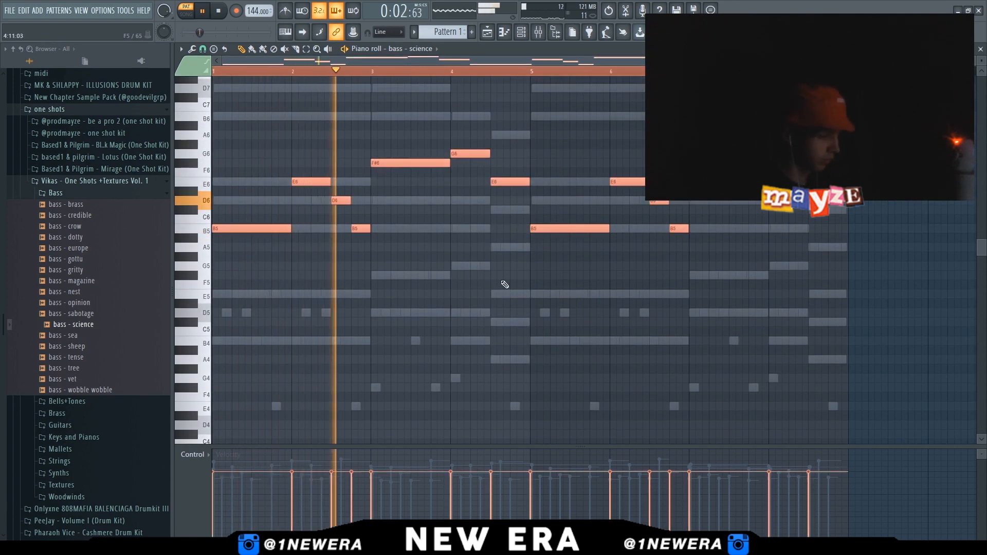
{"action": "key", "text": "alt+r"}
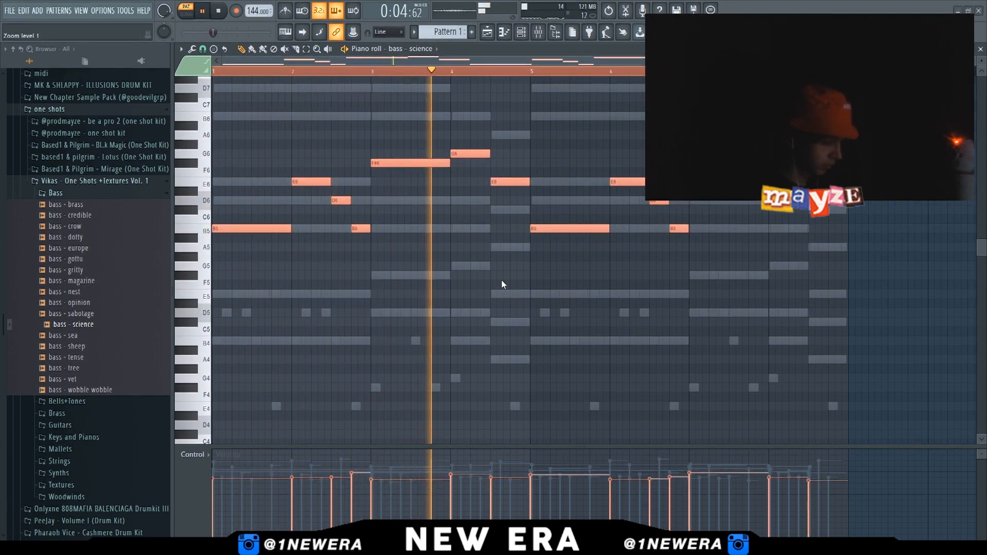
{"action": "left_click_drag", "start_coordinate": [464, 326], "coordinate": [473, 321]}
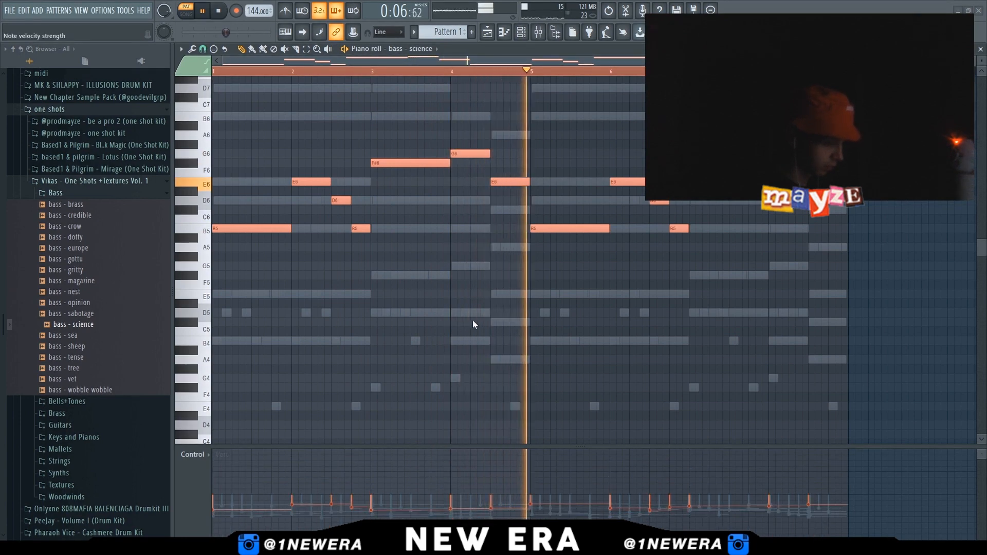
{"action": "left_click", "coordinate": [473, 321]}
{"action": "left_click", "coordinate": [525, 361]}
{"action": "left_click", "coordinate": [658, 346], "text": "ctrl"}
{"action": "key", "text": "ctrl+a"}
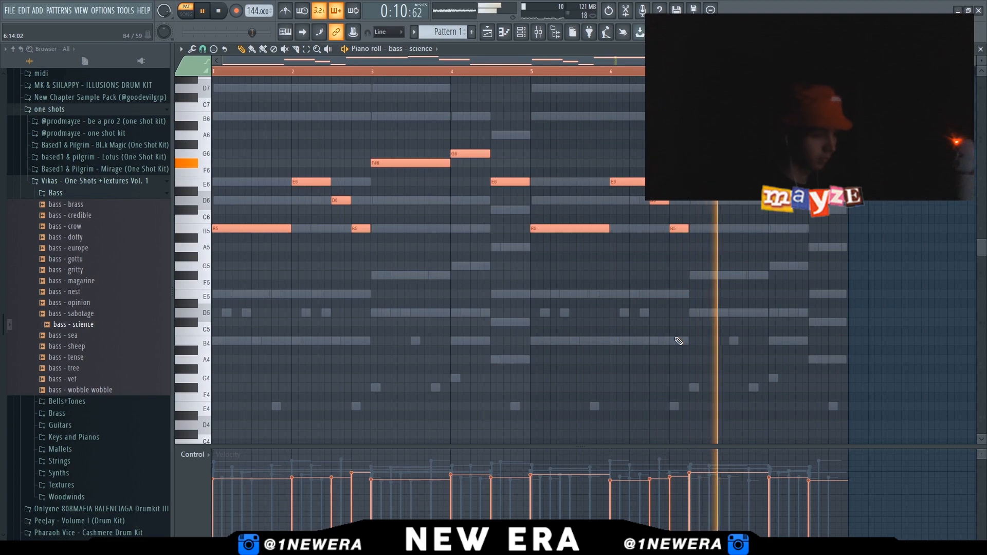
{"action": "key", "text": "ctrl+Down"}
{"action": "key", "text": "ctrl+Down"}
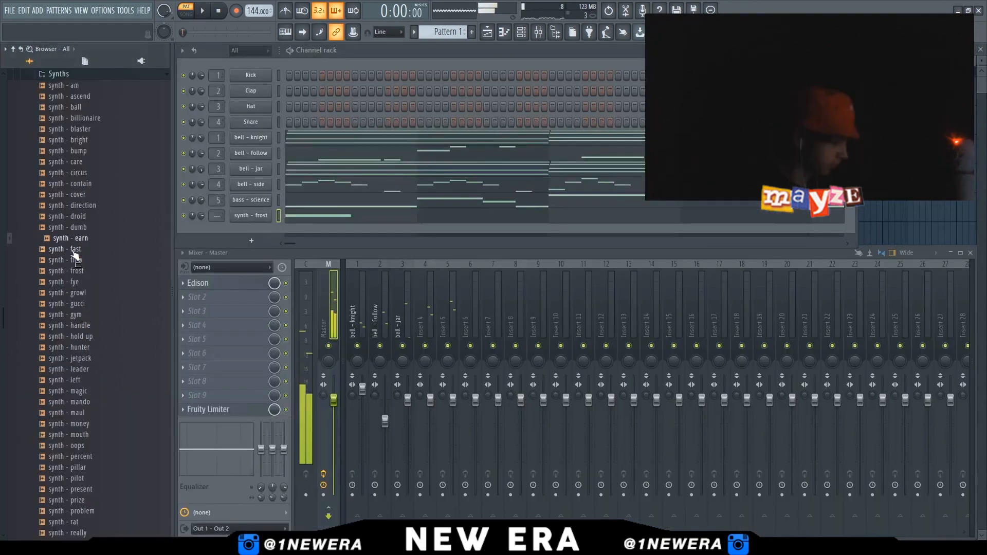
Add the synth - earn sample as a new channel and open its piano roll
{"action": "left_click_drag", "start_coordinate": [76, 255], "coordinate": [251, 216]}
{"action": "key", "text": "space"}
{"action": "left_click", "coordinate": [329, 216]}
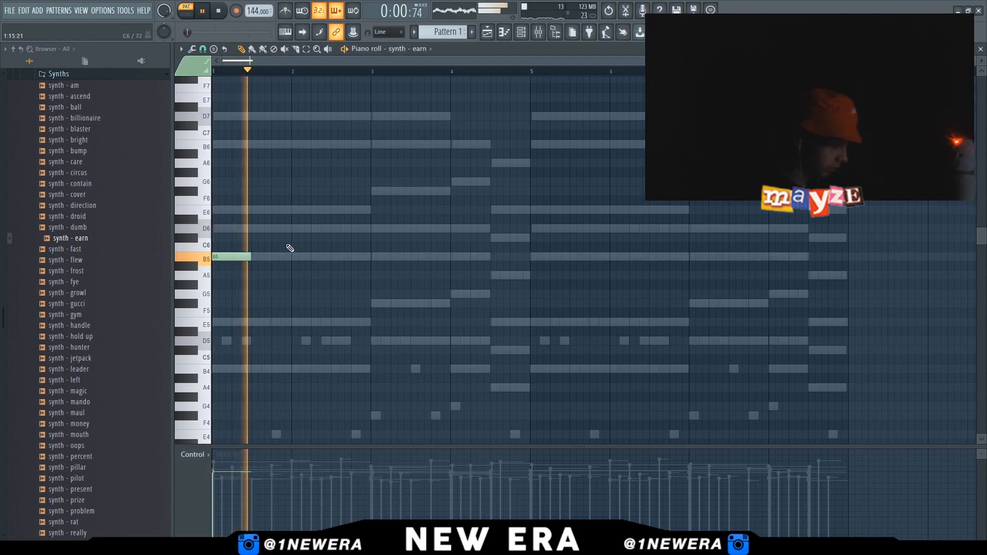
Draw a synth - earn melody of B5, E6, D6, C#6 and G6 notes across bars 1 to 7
{"action": "key", "text": "space"}
{"action": "left_click", "coordinate": [293, 209]}
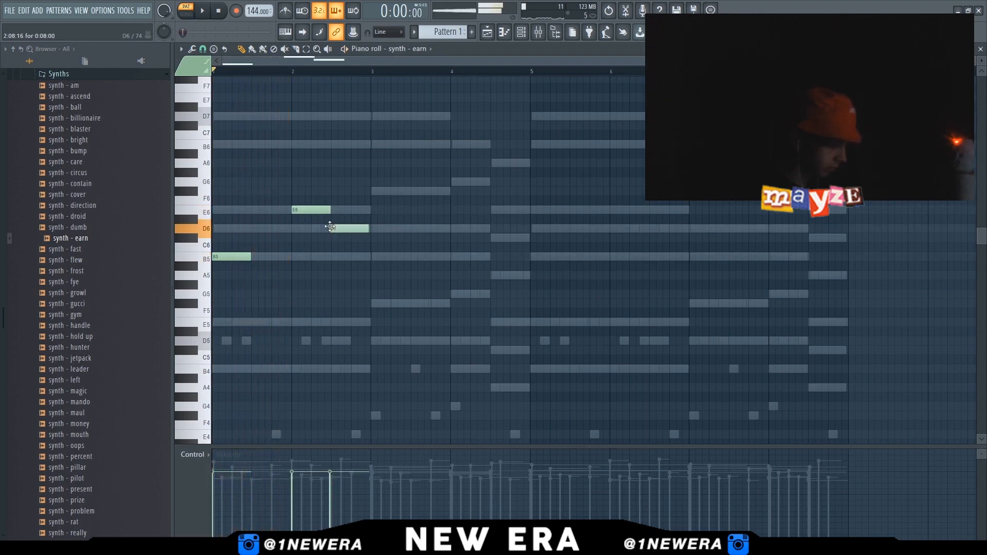
{"action": "key", "text": "space"}
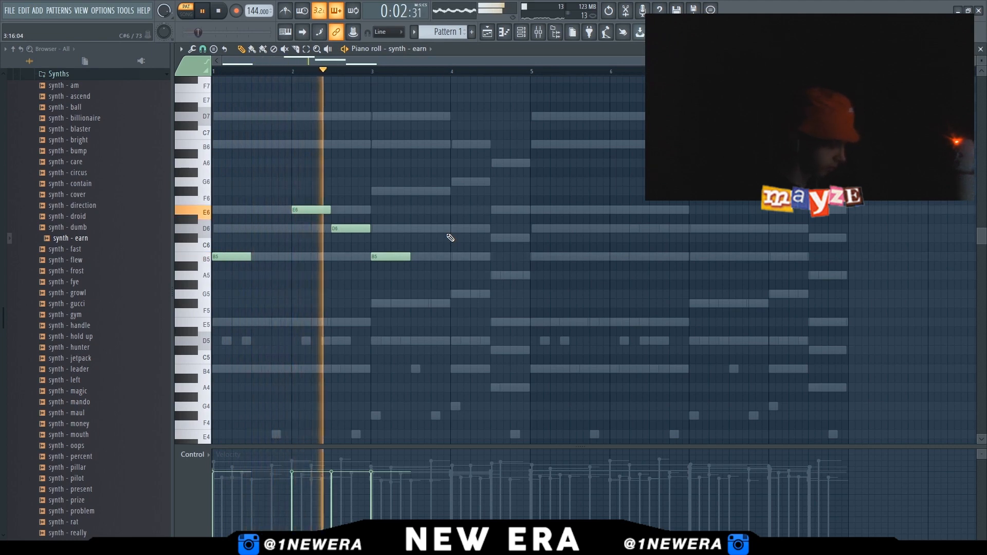
{"action": "key", "text": "space"}
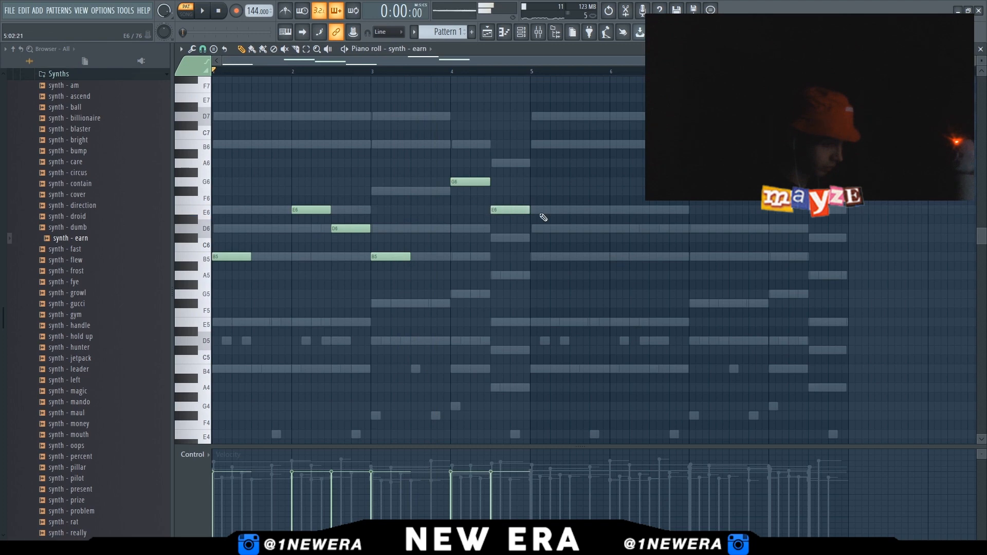
{"action": "key", "text": "space"}
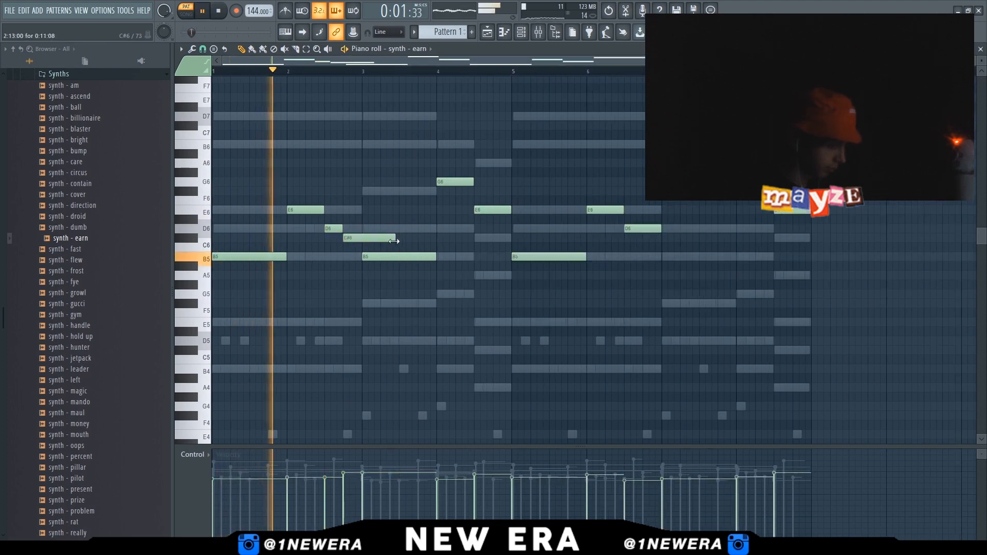
{"action": "left_click_drag", "start_coordinate": [394, 241], "coordinate": [362, 241]}
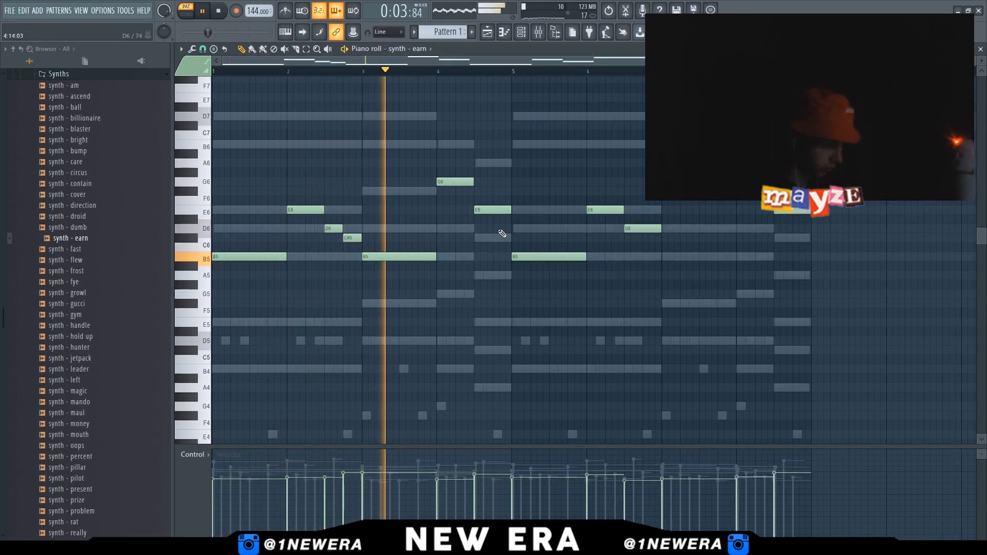
{"action": "left_click_drag", "start_coordinate": [660, 229], "coordinate": [641, 240]}
{"action": "left_click", "coordinate": [643, 239]}
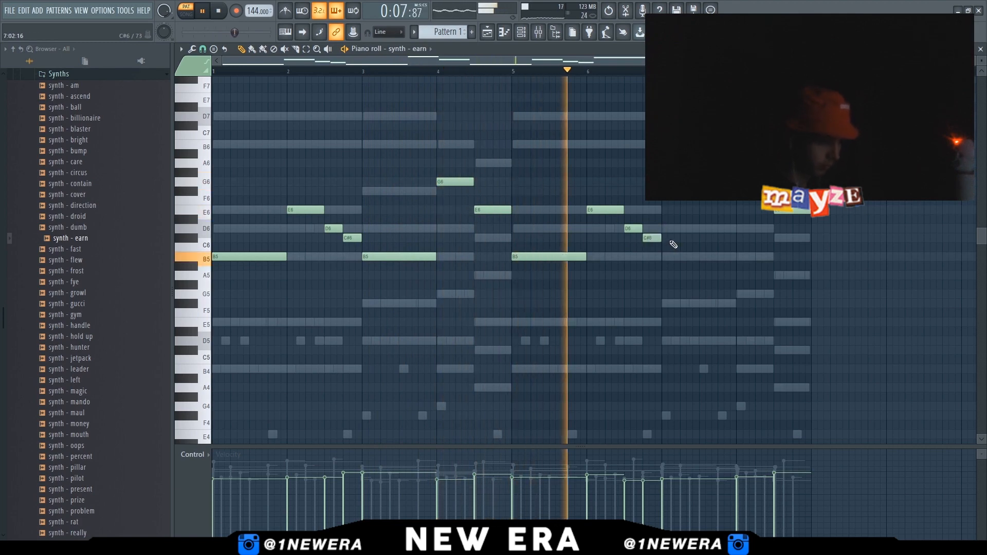
Place all six patterns on their own playlist tracks across bars 1 to 8
{"action": "double_click", "coordinate": [704, 229]}
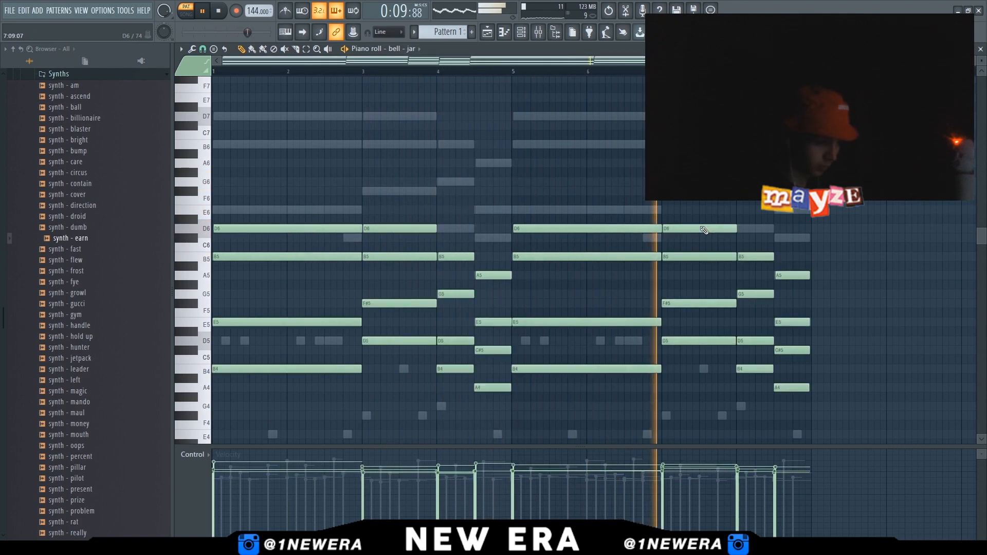
{"action": "right_click", "coordinate": [456, 182]}
{"action": "right_click", "coordinate": [455, 182]}
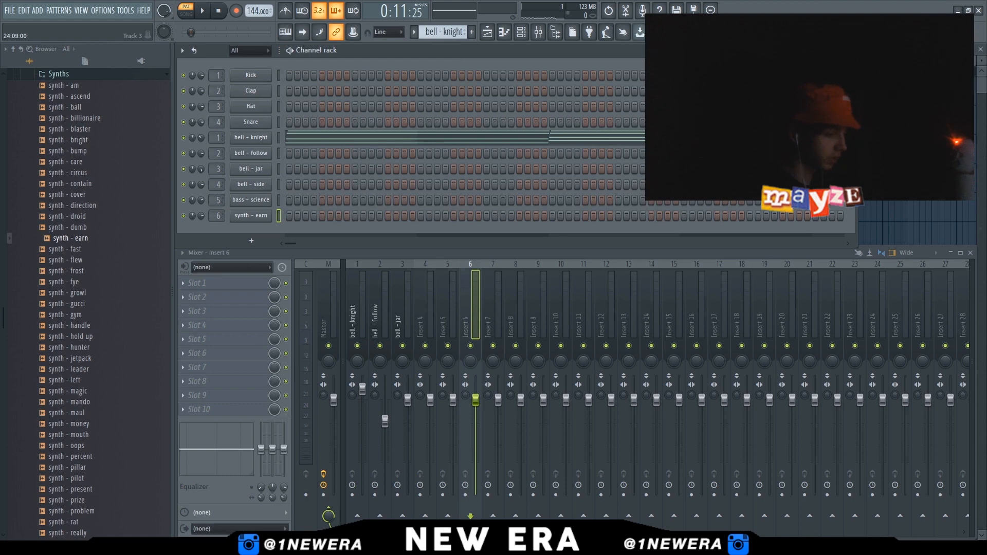
{"action": "key", "text": "F5"}
{"action": "left_click", "coordinate": [216, 167]}
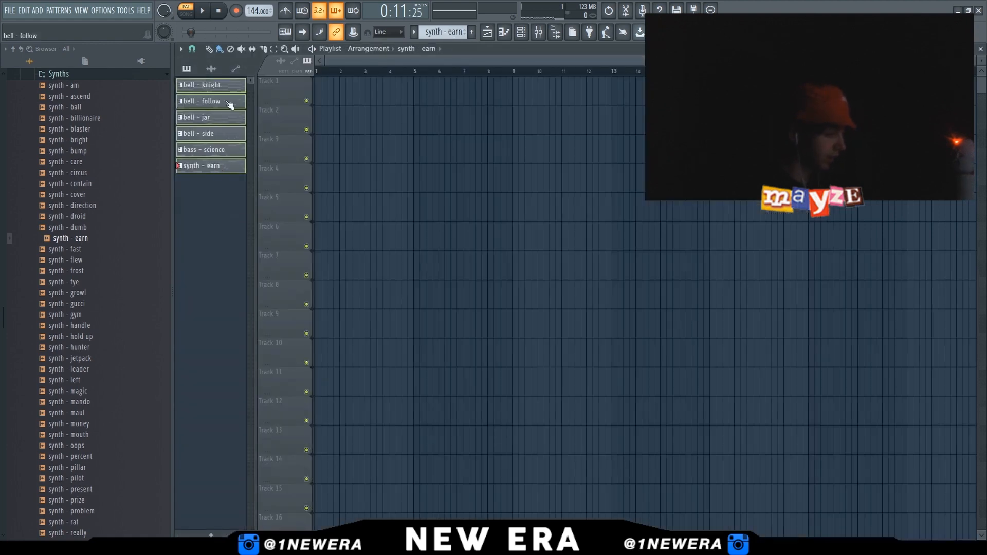
{"action": "left_click_drag", "start_coordinate": [313, 92], "coordinate": [324, 93]}
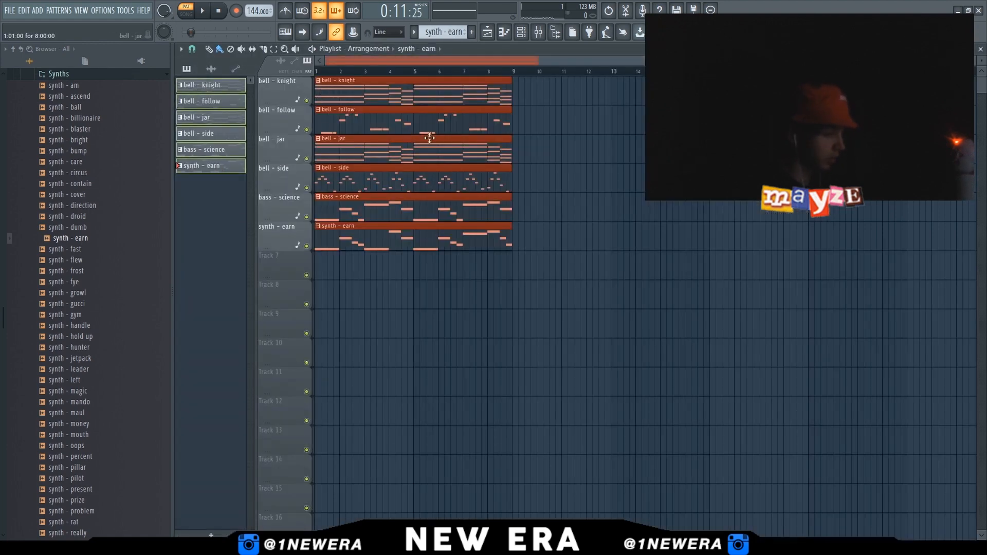
Route each instrument channel to its own named mixer insert
{"action": "key", "text": "ctrl+d"}
{"action": "key", "text": "ctrl+Return"}
{"action": "left_click", "coordinate": [539, 35]}
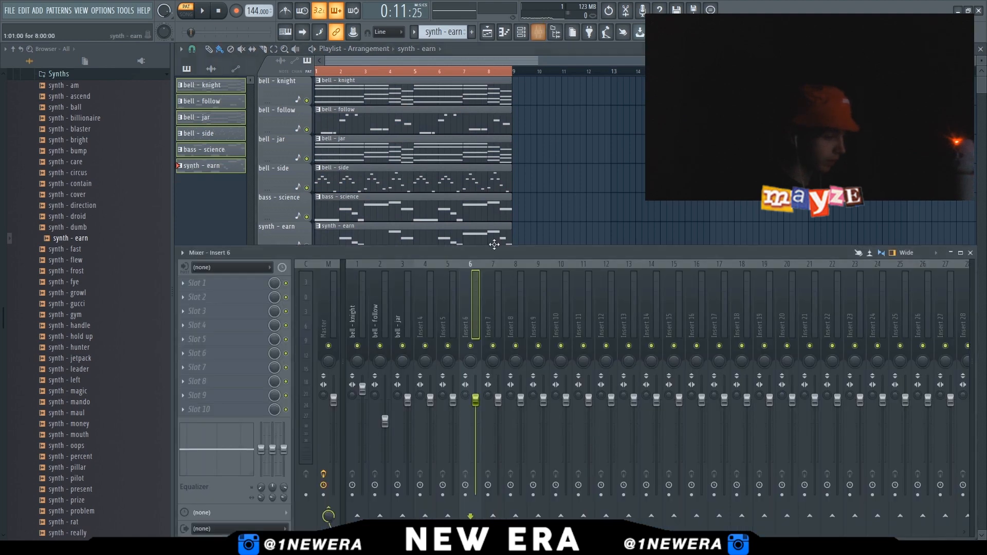
{"action": "left_click", "coordinate": [521, 33]}
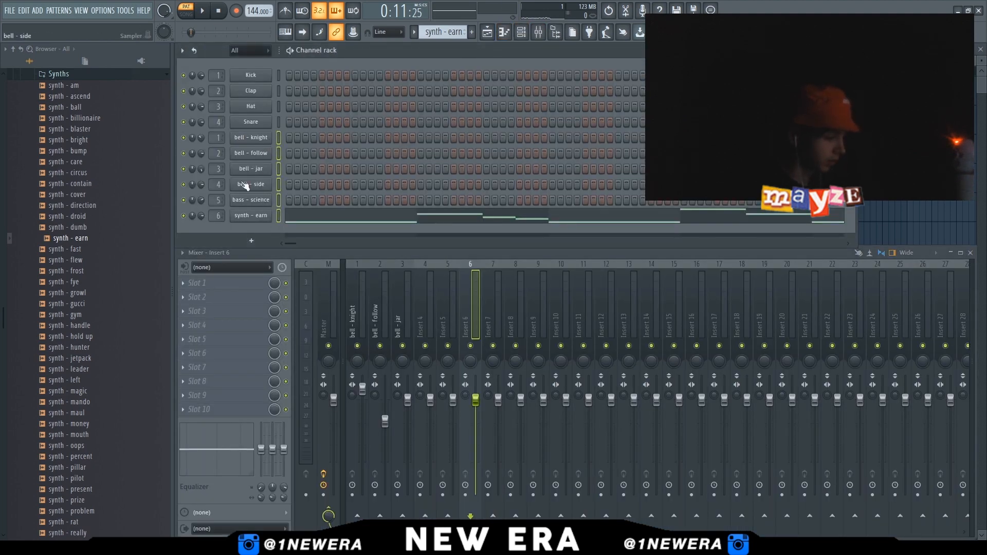
{"action": "left_click", "coordinate": [362, 335]}
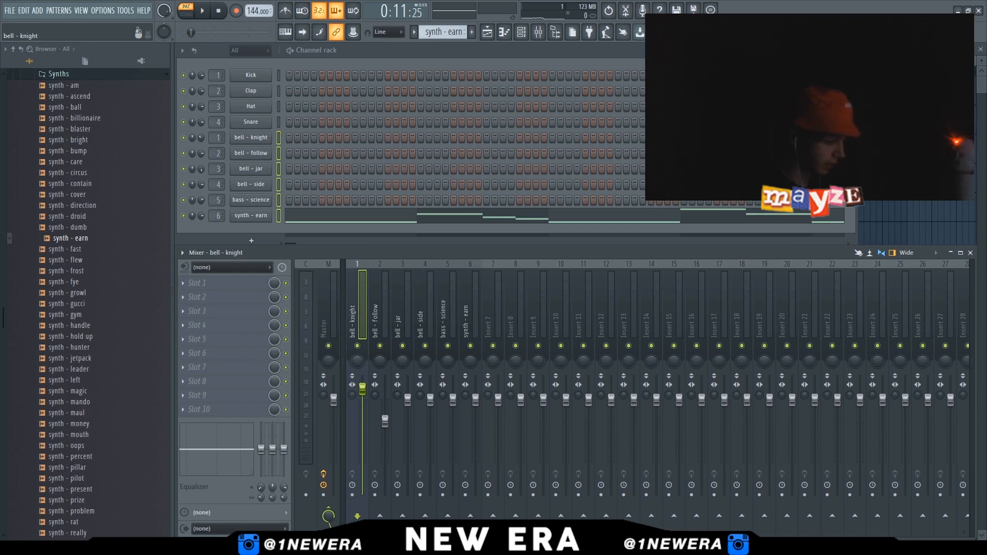
Arm the six instrument inserts for recording and record the song playback as audio clips
{"action": "left_click", "coordinate": [375, 495]}
{"action": "left_click", "coordinate": [397, 495]}
{"action": "left_click", "coordinate": [420, 495]}
{"action": "left_click", "coordinate": [442, 495]}
{"action": "left_click", "coordinate": [466, 495]}
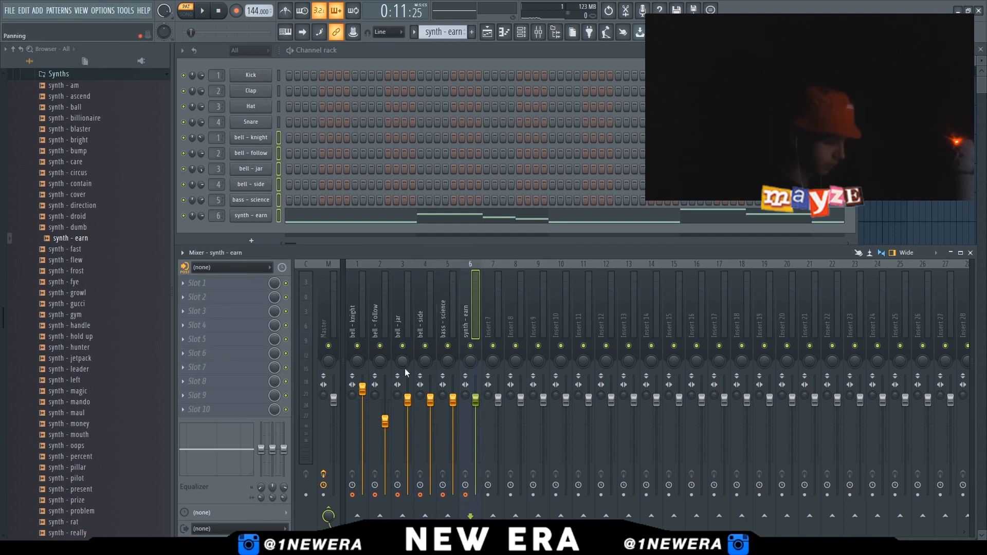
{"action": "left_click", "coordinate": [328, 305]}
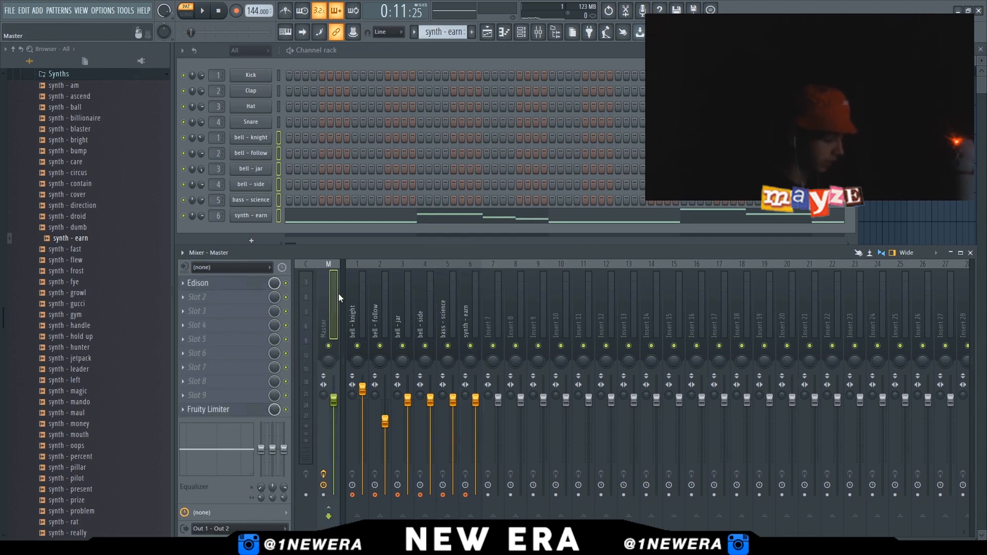
{"action": "key", "text": "space"}
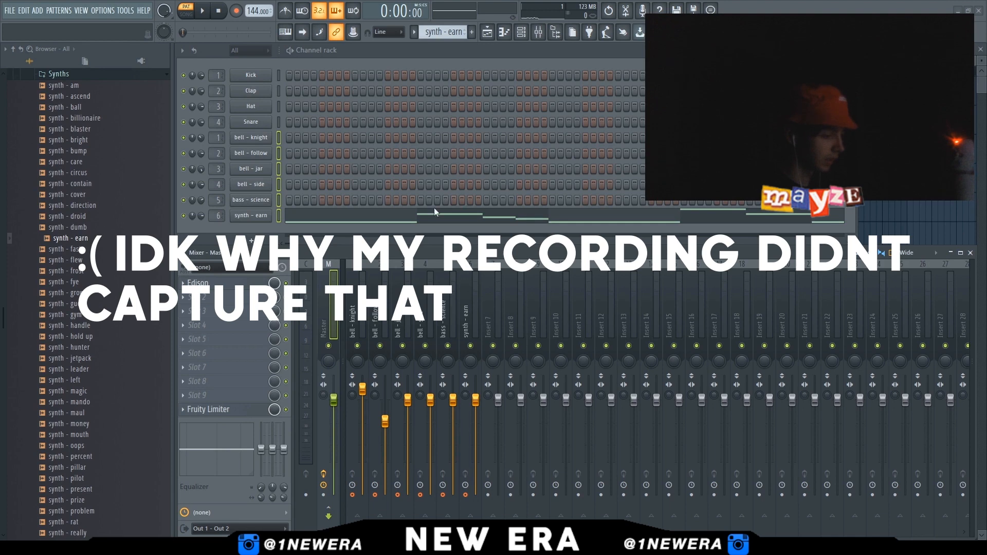
{"action": "key", "text": "l"}
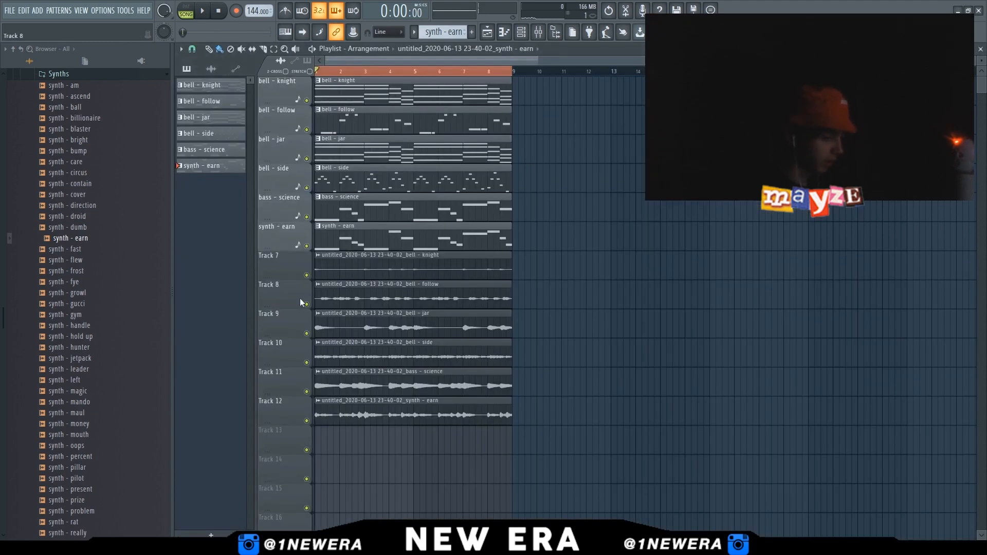
Mute the original pattern tracks and disarm recording on the mixer inserts
{"action": "right_click", "coordinate": [307, 276]}
{"action": "scroll", "coordinate": [506, 249], "scroll_direction": "up", "scroll_amount": 1}
{"action": "left_click_drag", "start_coordinate": [569, 275], "coordinate": [388, 438]}
{"action": "left_click", "coordinate": [652, 231], "text": "ctrl"}
{"action": "left_click", "coordinate": [529, 34]}
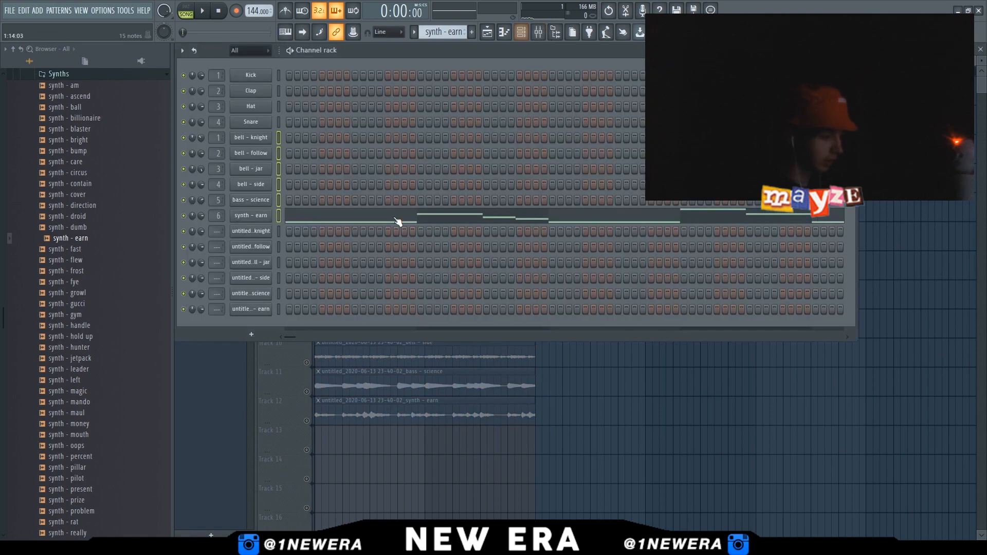
{"action": "left_click", "coordinate": [538, 33]}
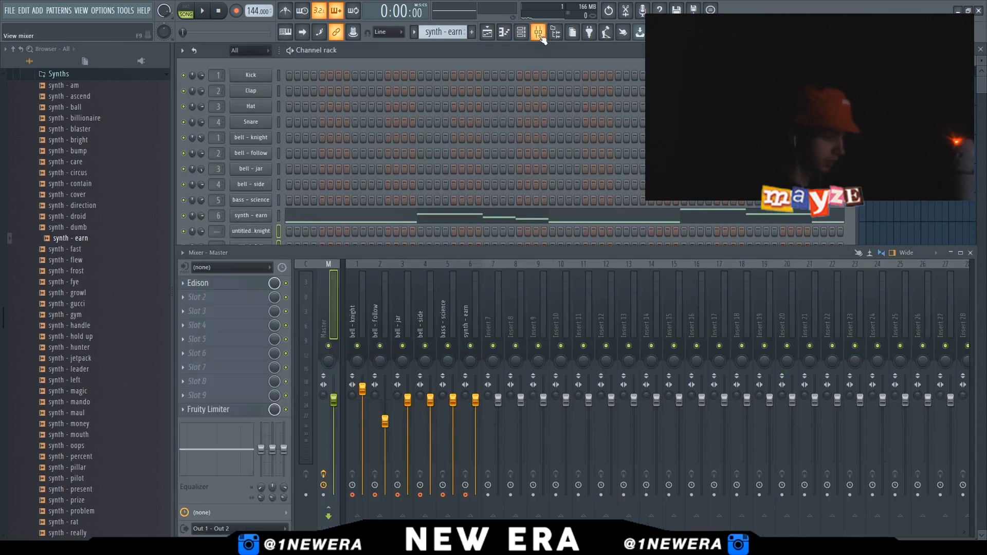
{"action": "left_click", "coordinate": [365, 318]}
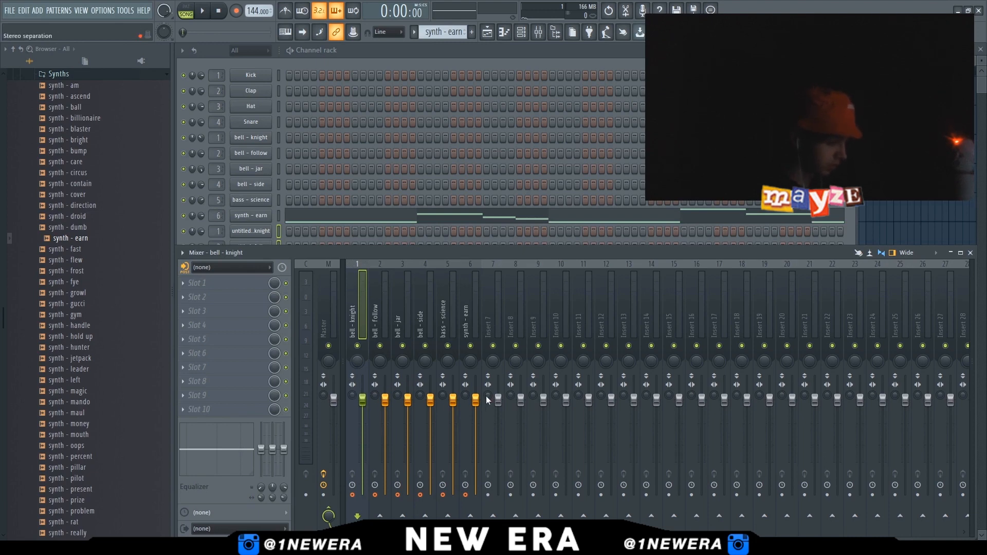
{"action": "left_click_drag", "start_coordinate": [467, 492], "coordinate": [404, 501]}
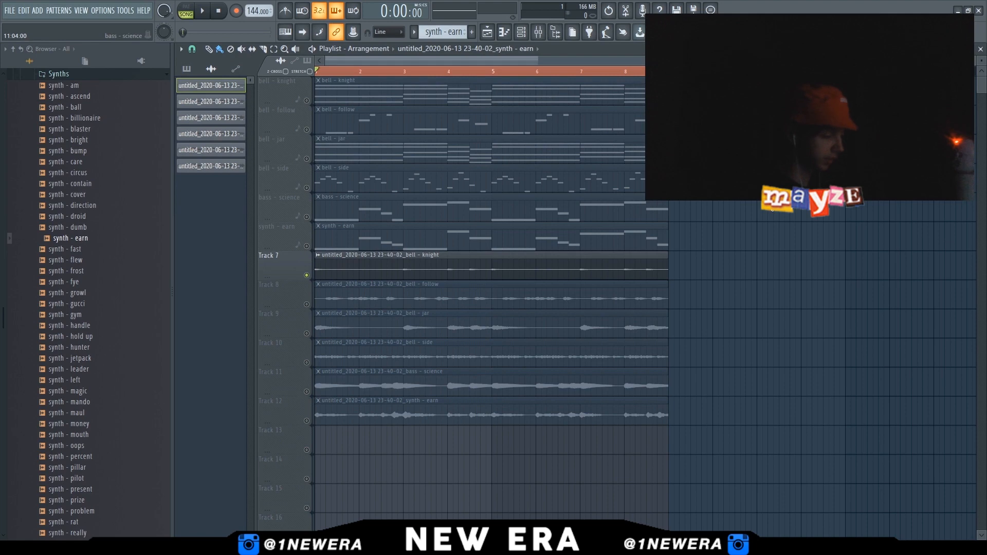
Play the audio and raise the bell - knight insert's volume fader
{"action": "key", "text": "space"}
{"action": "key", "text": "F9"}
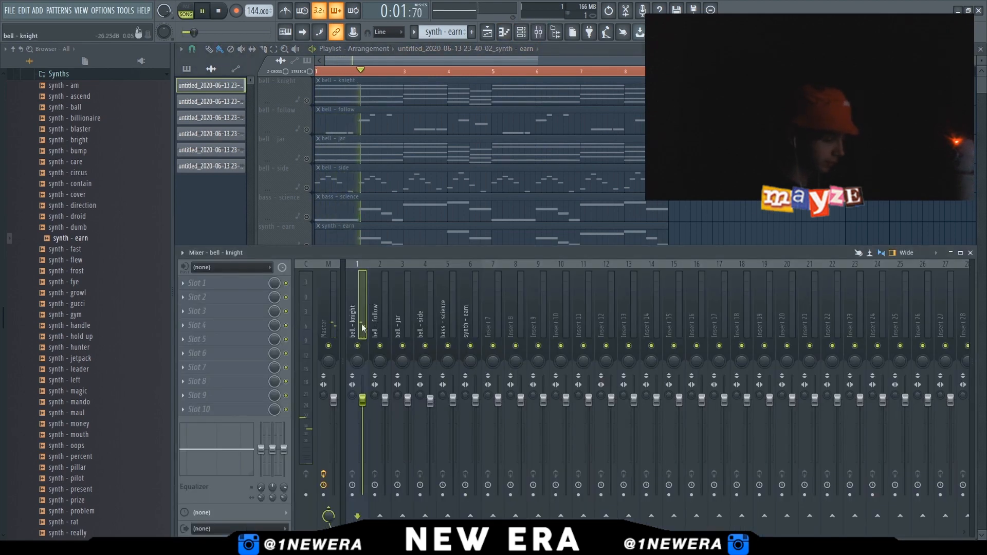
{"action": "left_click_drag", "start_coordinate": [363, 402], "coordinate": [363, 378]}
Add Fruity parametric EQ 2 to the bell - knight insert and cut its low and high frequencies
{"action": "left_click", "coordinate": [208, 286]}
{"action": "left_click", "coordinate": [349, 496]}
{"action": "left_click_drag", "start_coordinate": [281, 236], "coordinate": [292, 281]}
{"action": "left_click_drag", "start_coordinate": [304, 235], "coordinate": [296, 282]}
{"action": "mouse_move", "coordinate": [418, 236]}
{"action": "left_mouse_down"}
{"action": "mouse_move", "coordinate": [403, 280]}
{"action": "mouse_move", "coordinate": [411, 246]}
{"action": "mouse_move", "coordinate": [424, 244]}
{"action": "left_mouse_up"}
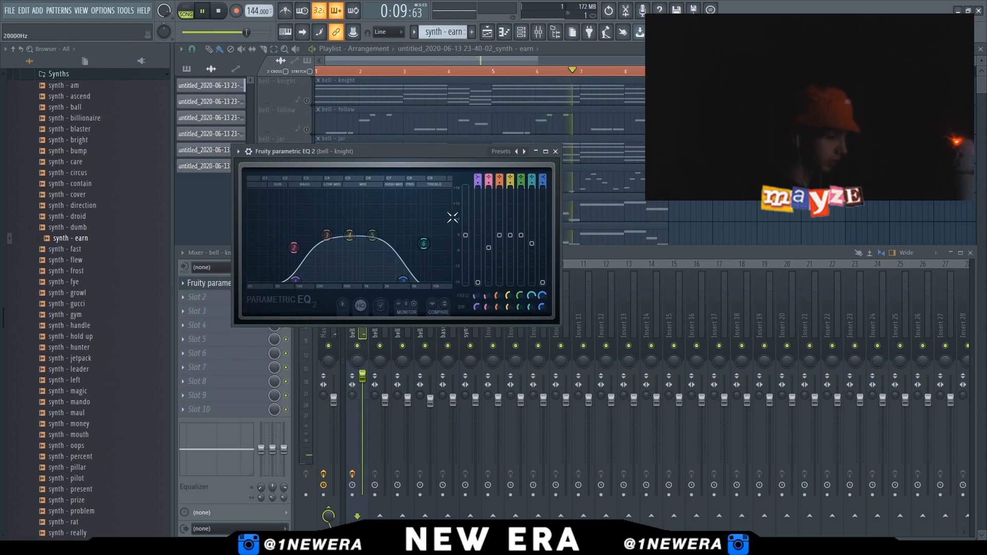
{"action": "left_click_drag", "start_coordinate": [405, 281], "coordinate": [398, 282]}
{"action": "left_click_drag", "start_coordinate": [295, 282], "coordinate": [302, 286]}
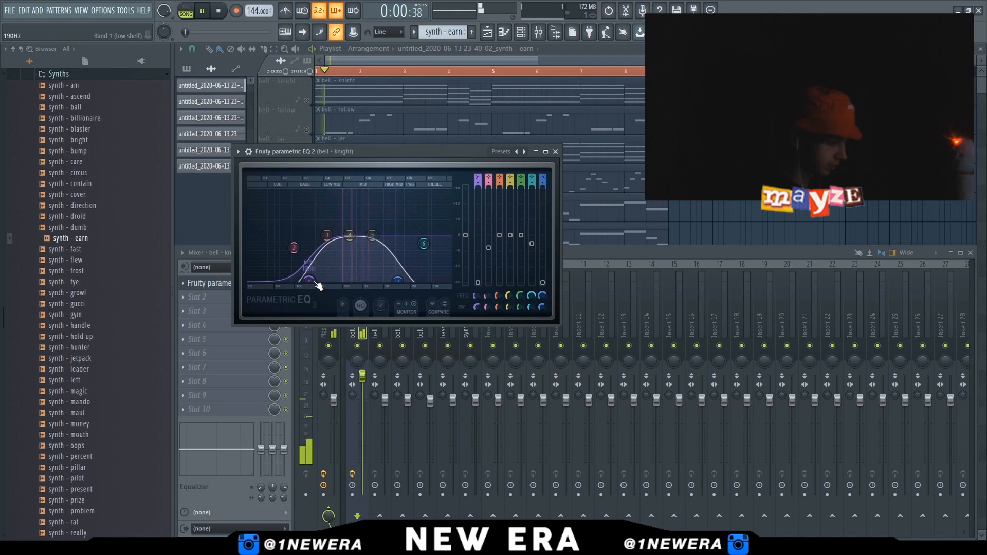
{"action": "left_click_drag", "start_coordinate": [391, 280], "coordinate": [384, 281]}
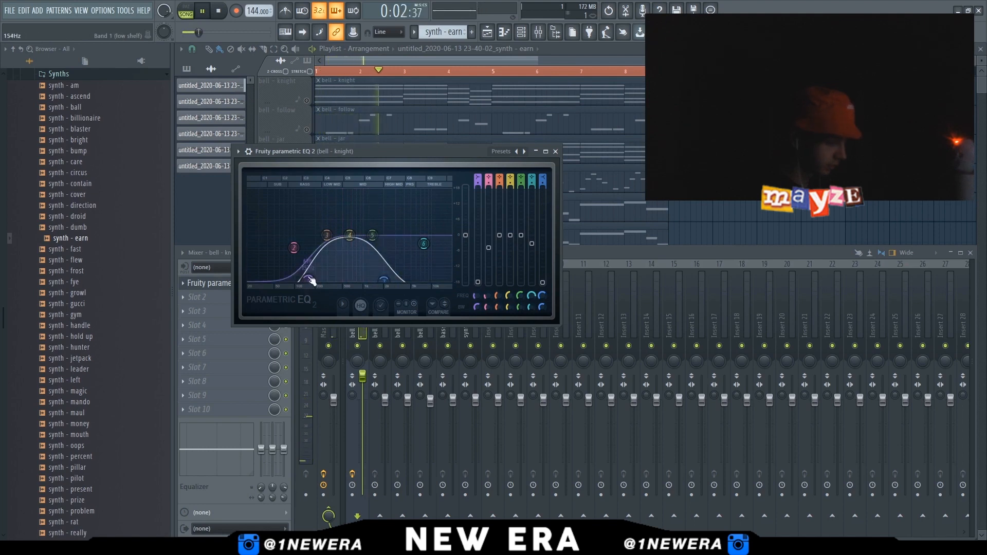
{"action": "left_click", "coordinate": [556, 151]}
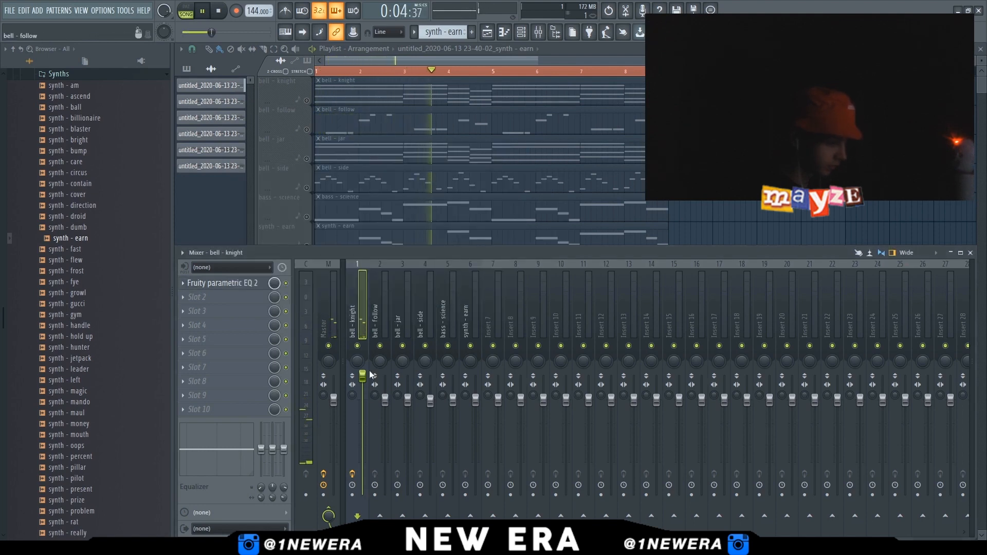
Normalize the recorded bell - knight audio clip
{"action": "key", "text": "F9"}
{"action": "double_click", "coordinate": [478, 275]}
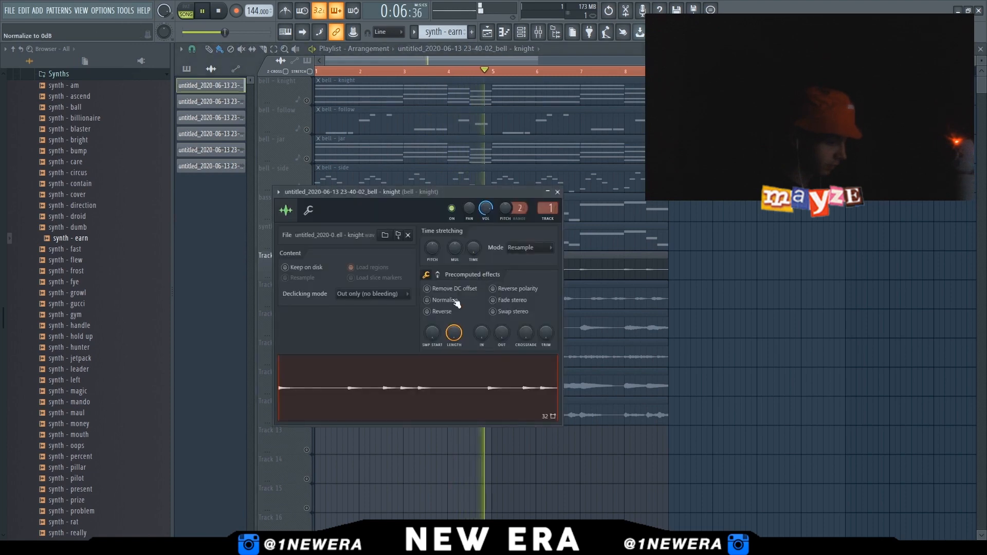
{"action": "left_click", "coordinate": [448, 300]}
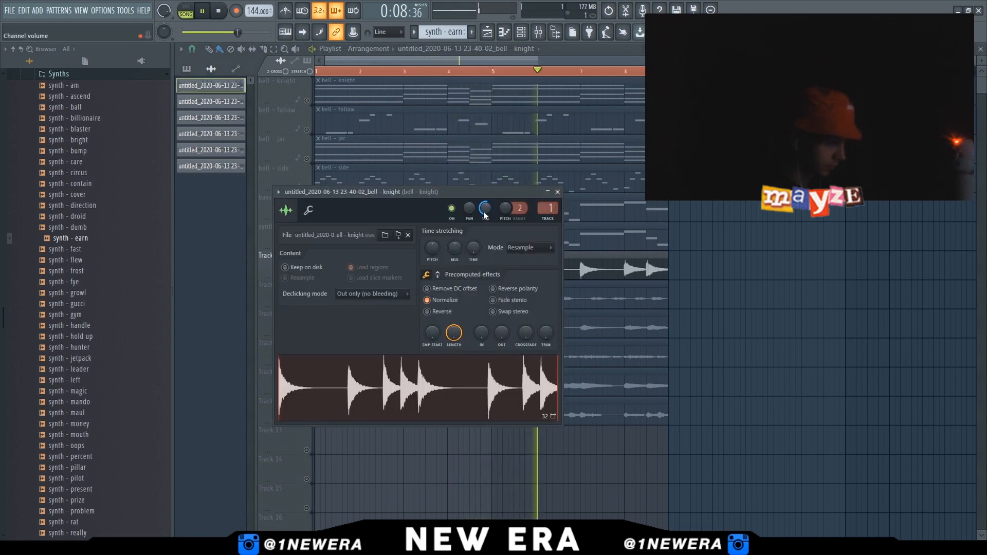
{"action": "left_click", "coordinate": [558, 191]}
Lower the bell - knight insert's volume fader in the mixer
{"action": "left_click", "coordinate": [539, 32]}
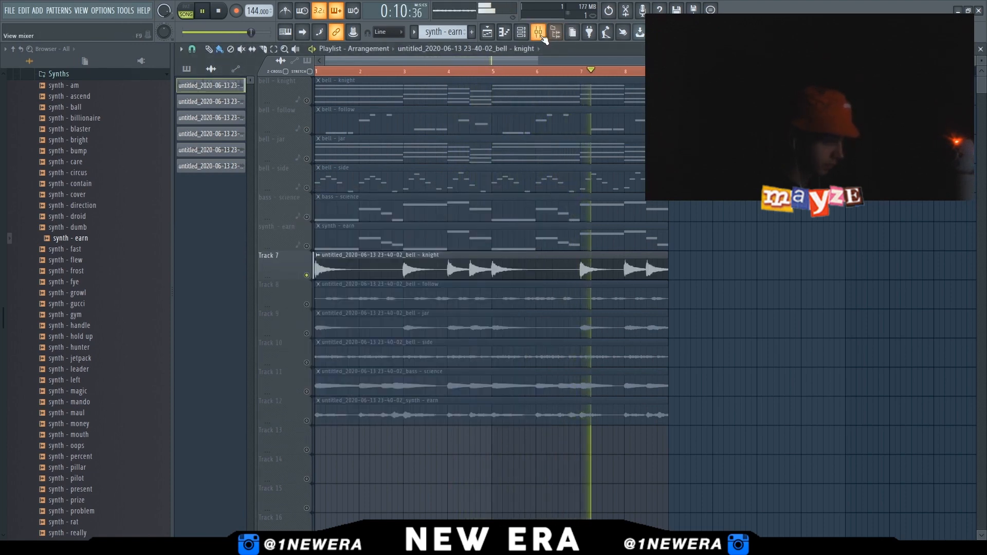
{"action": "left_click_drag", "start_coordinate": [362, 388], "coordinate": [363, 405]}
{"action": "key", "text": "F9"}
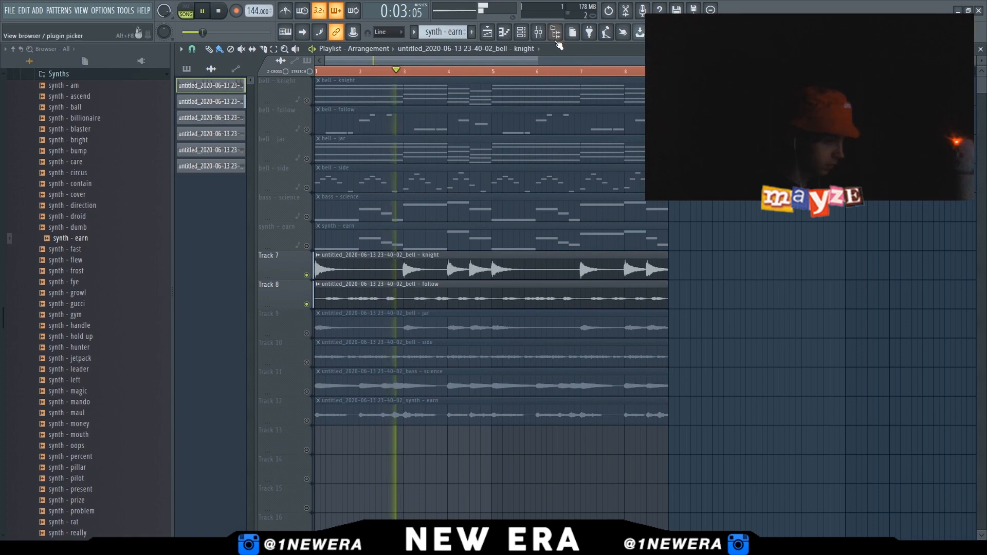
Select the bell - follow insert in the mixer and lower its volume fader
{"action": "left_click", "coordinate": [538, 32]}
{"action": "left_click", "coordinate": [385, 311]}
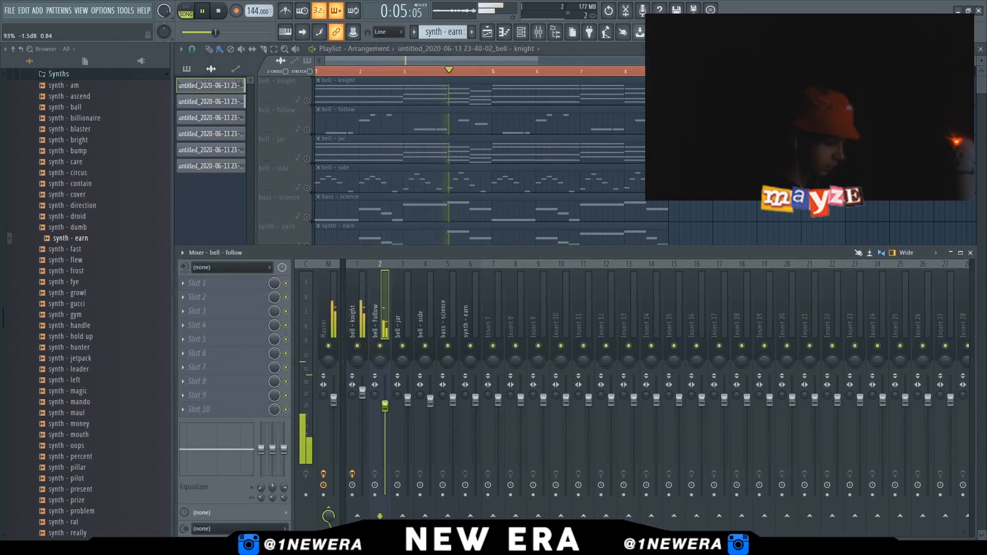
{"action": "left_click_drag", "start_coordinate": [385, 400], "coordinate": [388, 414]}
Add Fruity parametric EQ 2 to the bell - follow insert and cut its low and high frequencies
{"action": "left_click", "coordinate": [204, 285]}
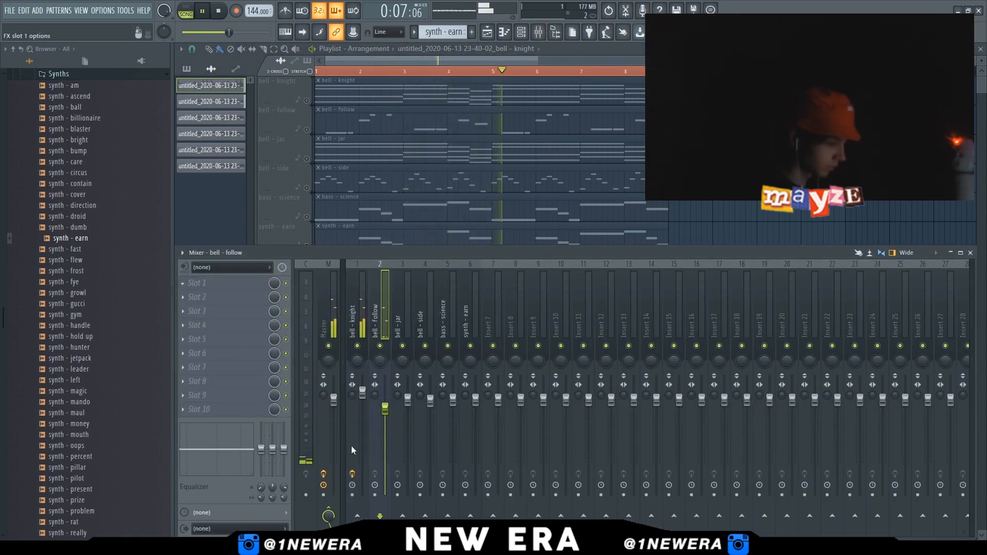
{"action": "left_click", "coordinate": [351, 517]}
{"action": "left_click_drag", "start_coordinate": [308, 263], "coordinate": [329, 272]}
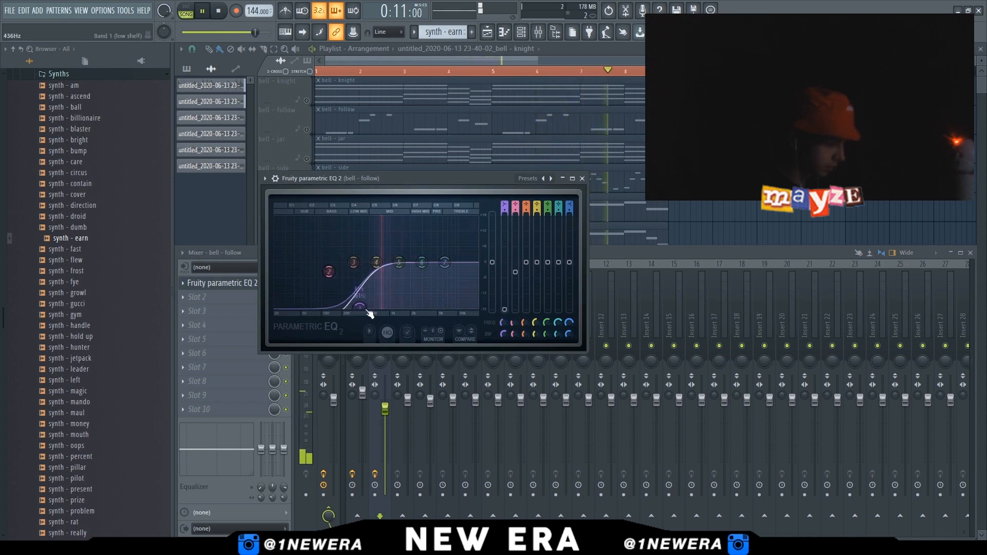
{"action": "left_click_drag", "start_coordinate": [444, 262], "coordinate": [450, 309]}
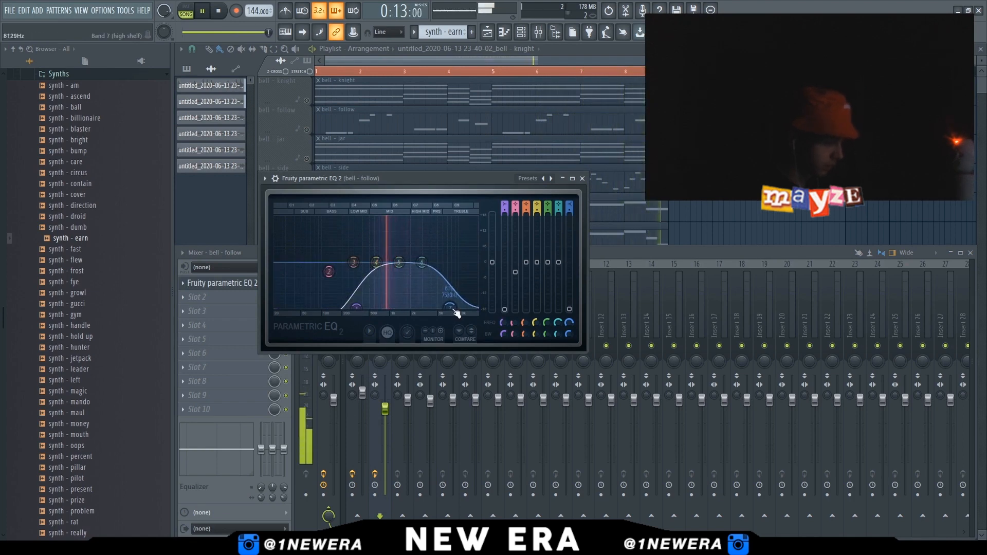
{"action": "left_click", "coordinate": [581, 179]}
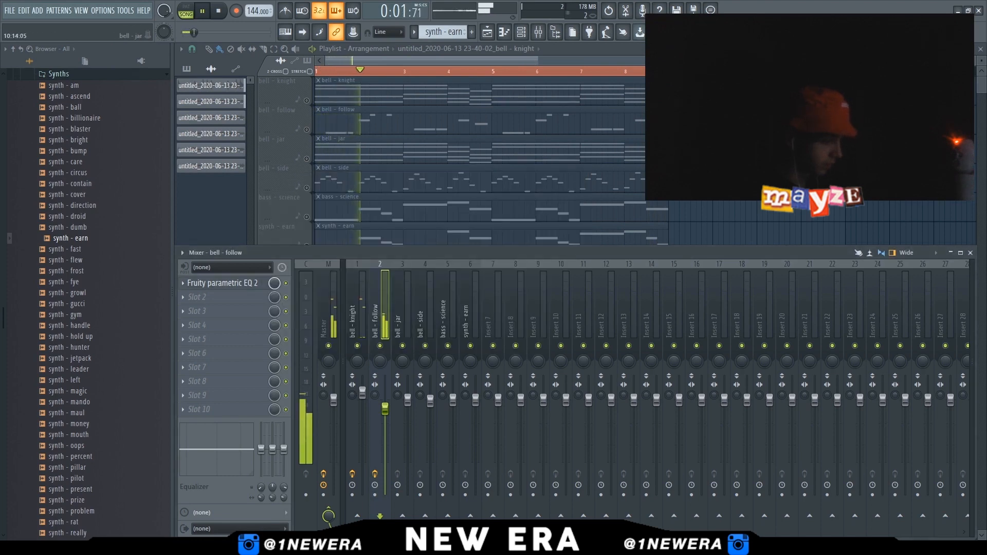
Route to the bell - jar insert and raise its volume fader
{"action": "key", "text": "F9"}
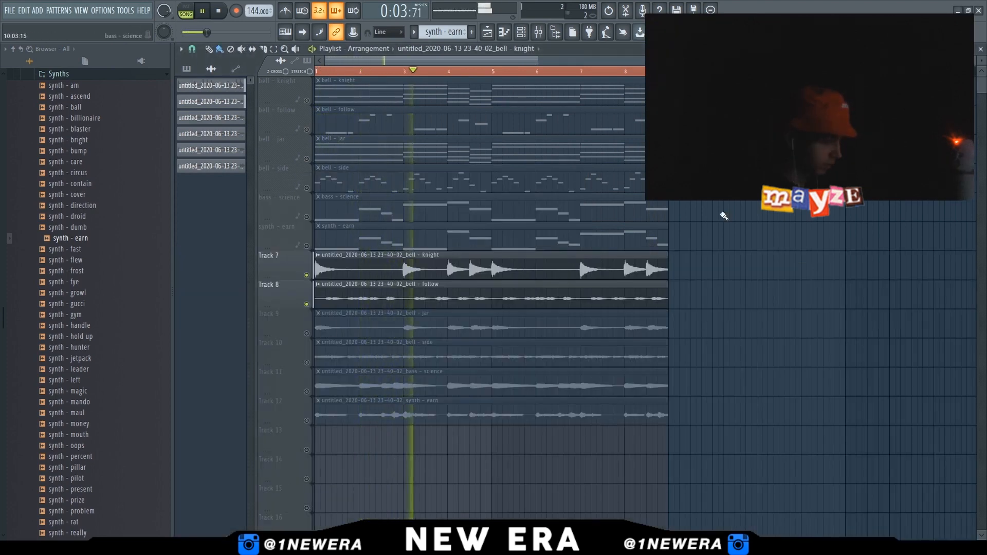
{"action": "left_click", "coordinate": [306, 333]}
{"action": "key", "text": "F9"}
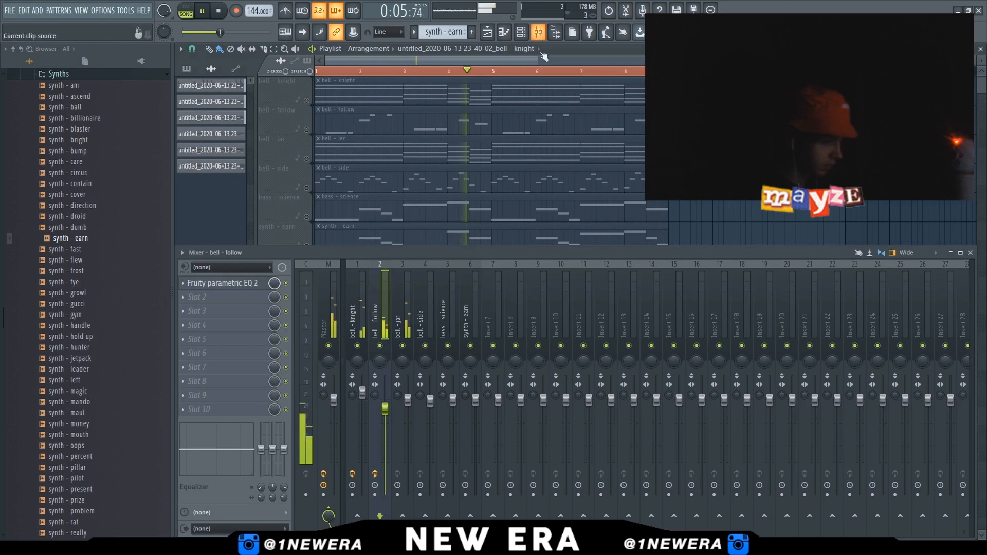
{"action": "left_click", "coordinate": [408, 409]}
{"action": "left_click_drag", "start_coordinate": [409, 410], "coordinate": [410, 401]}
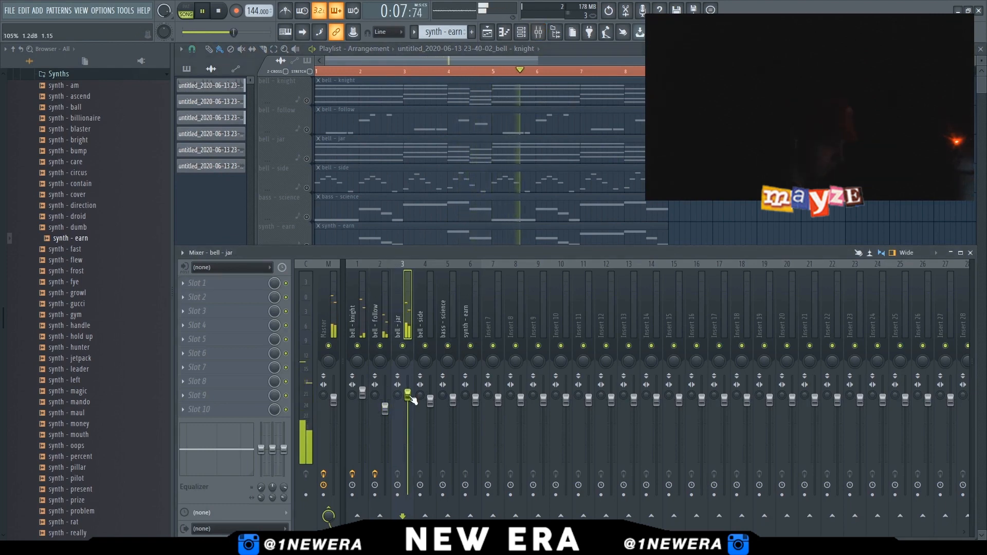
Add Fruity parametric EQ 2 to the bell - jar insert and cut its low and high frequencies
{"action": "left_click", "coordinate": [201, 282]}
{"action": "left_click", "coordinate": [377, 390]}
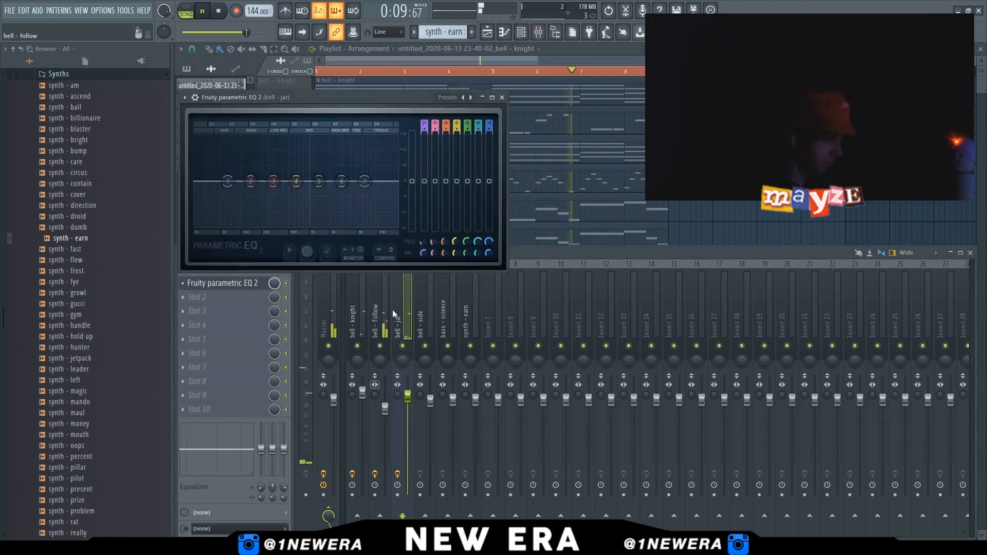
{"action": "left_click_drag", "start_coordinate": [228, 182], "coordinate": [297, 227]}
{"action": "left_click_drag", "start_coordinate": [365, 181], "coordinate": [372, 226]}
{"action": "left_click_drag", "start_coordinate": [297, 227], "coordinate": [299, 227]}
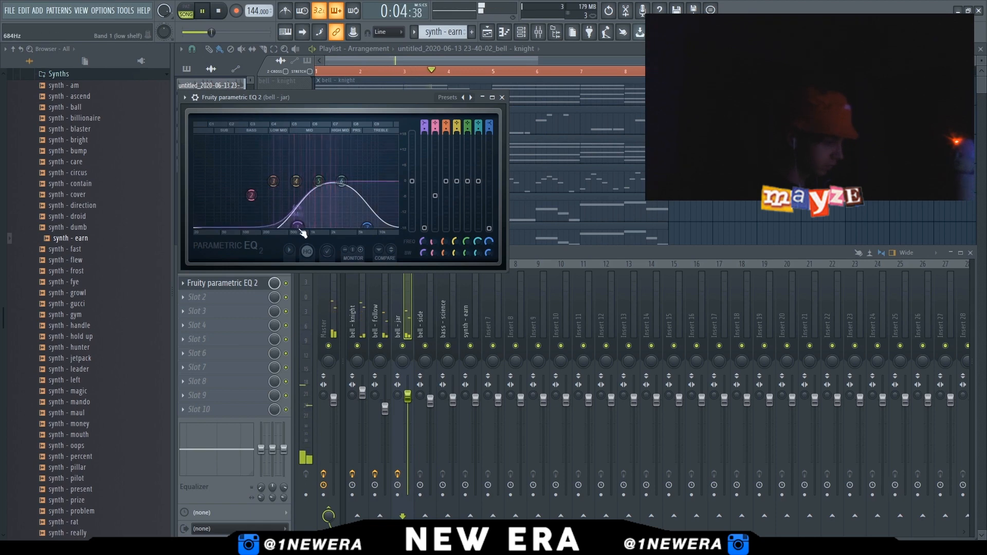
{"action": "left_click", "coordinate": [502, 98]}
Stop playback and recheck the bell - jar insert's fader and EQ
{"action": "left_click_drag", "start_coordinate": [408, 397], "coordinate": [409, 400]}
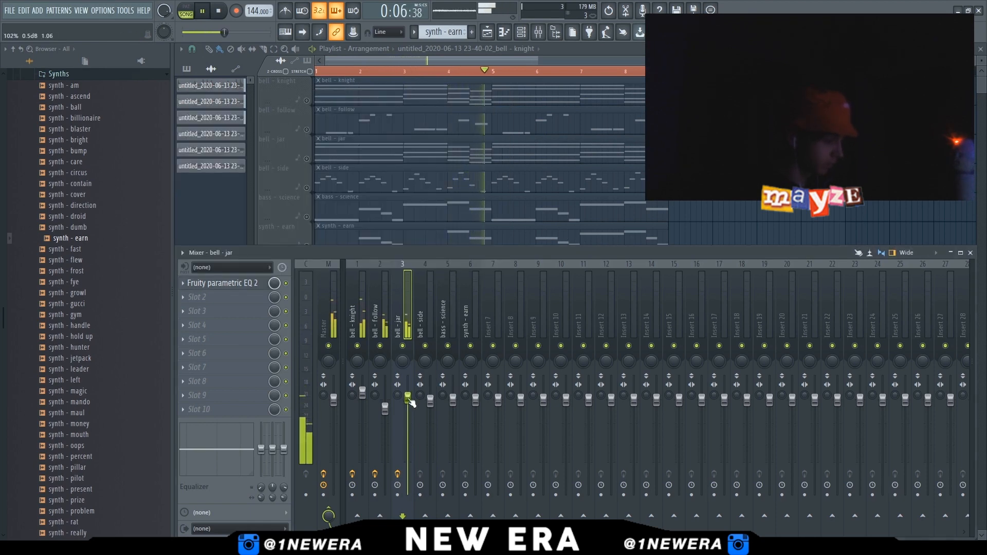
{"action": "key", "text": "F9"}
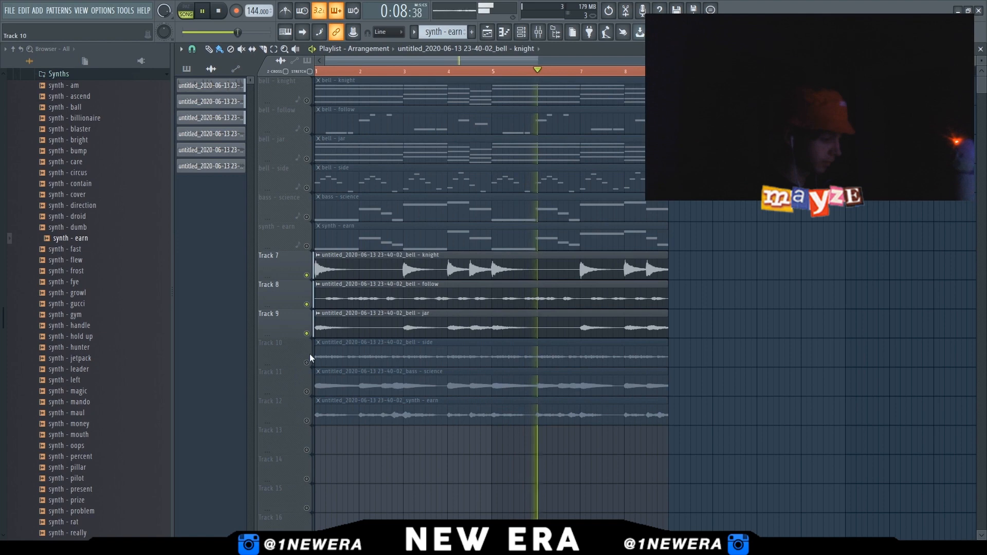
{"action": "key", "text": "F9"}
{"action": "key", "text": "space"}
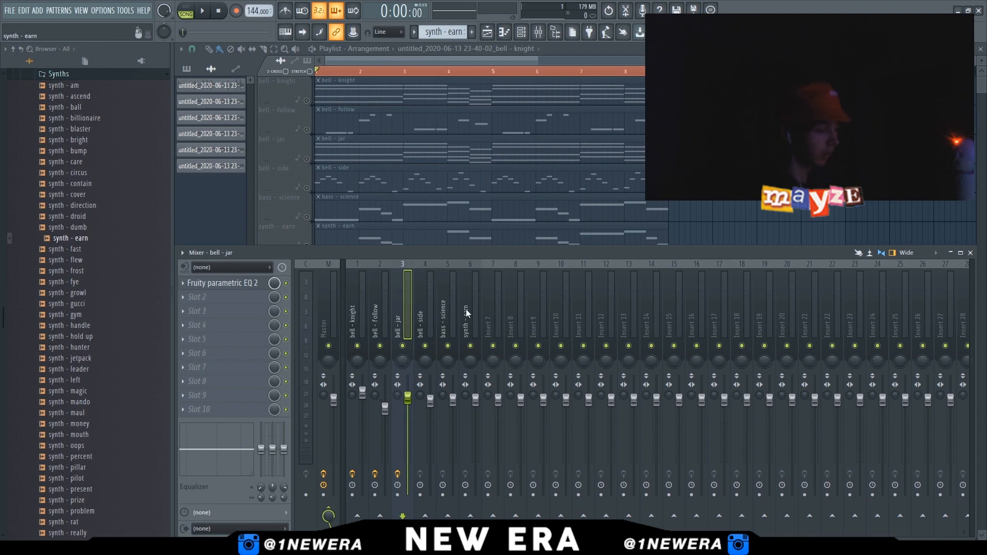
{"action": "left_click", "coordinate": [205, 283]}
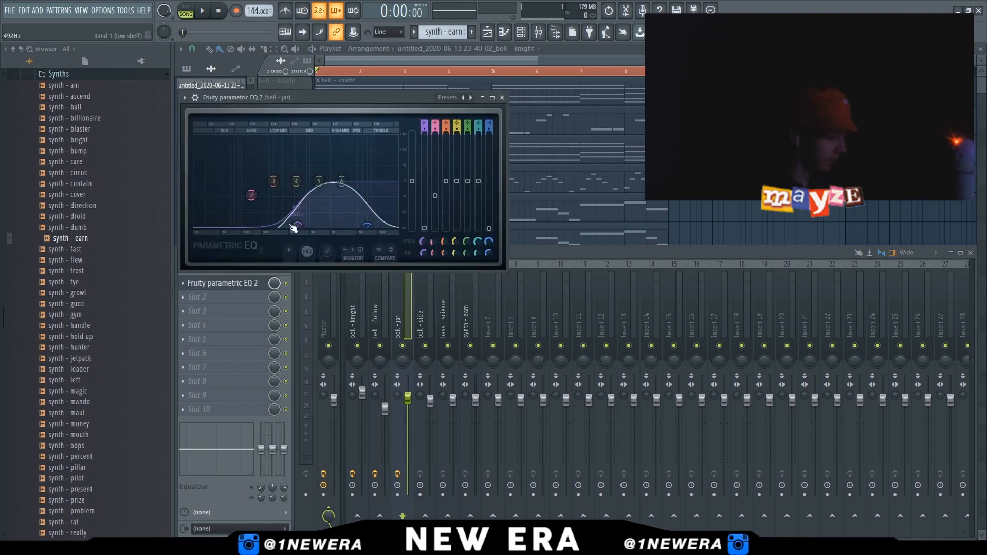
{"action": "left_click", "coordinate": [503, 98]}
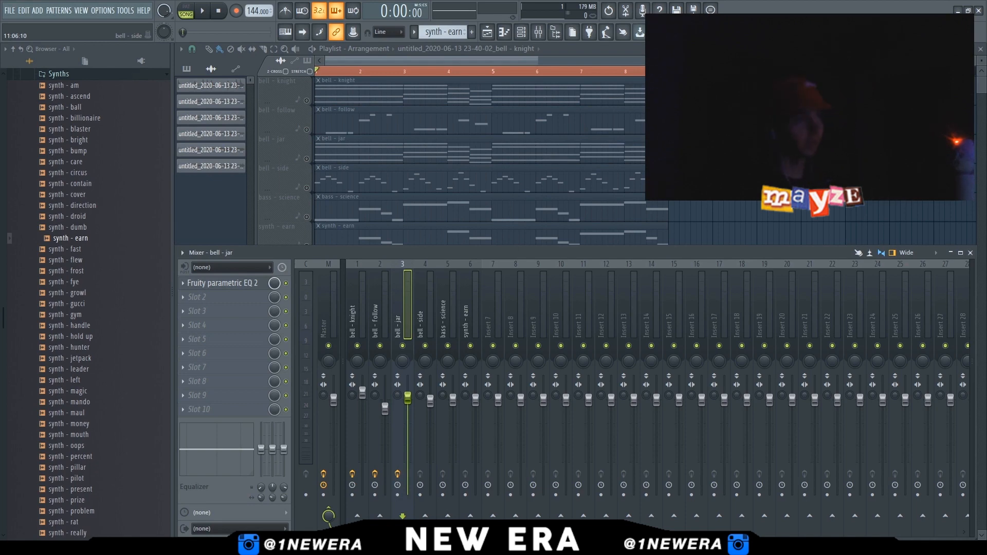
{"action": "key", "text": "F9"}
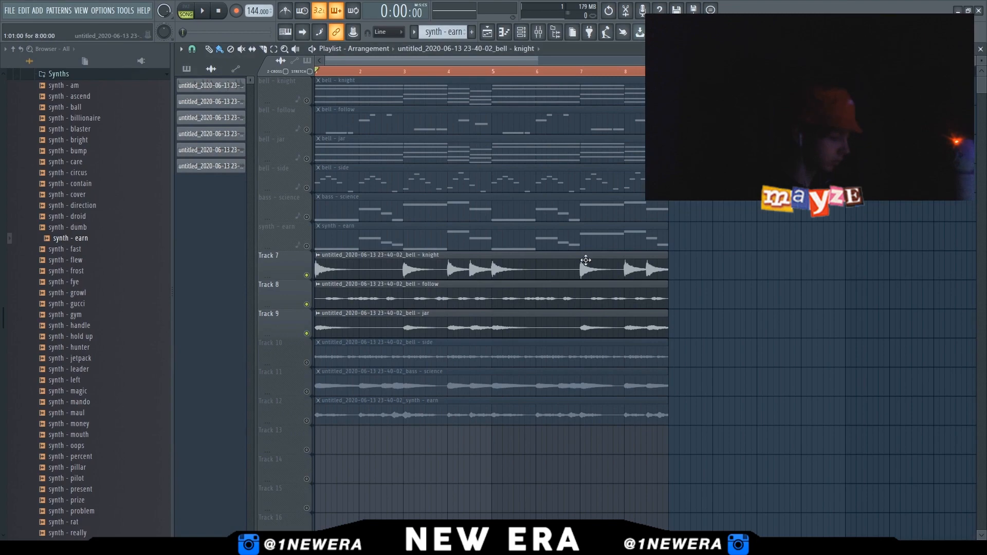
Select the bell - side insert, play the track and lower its volume fader
{"action": "left_click", "coordinate": [306, 363]}
{"action": "key", "text": "F9"}
{"action": "key", "text": "space"}
{"action": "left_click_drag", "start_coordinate": [430, 401], "coordinate": [431, 409]}
{"action": "left_click", "coordinate": [380, 345]}
{"action": "left_click", "coordinate": [183, 283]}
{"action": "left_click_drag", "start_coordinate": [260, 254], "coordinate": [315, 256]}
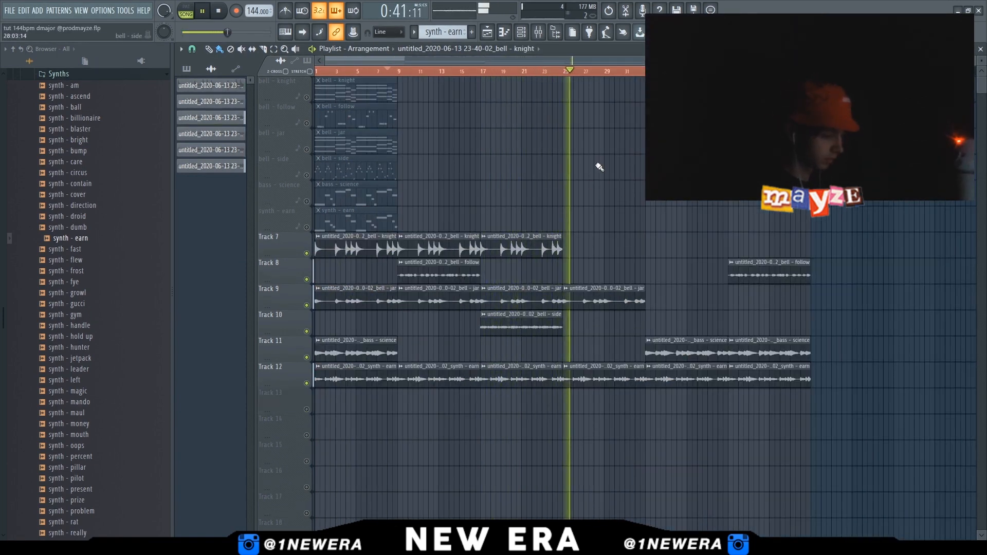
Lower the Decay of the Protoverb on the master insert and save the project
{"action": "left_click", "coordinate": [539, 31]}
{"action": "left_click", "coordinate": [326, 300]}
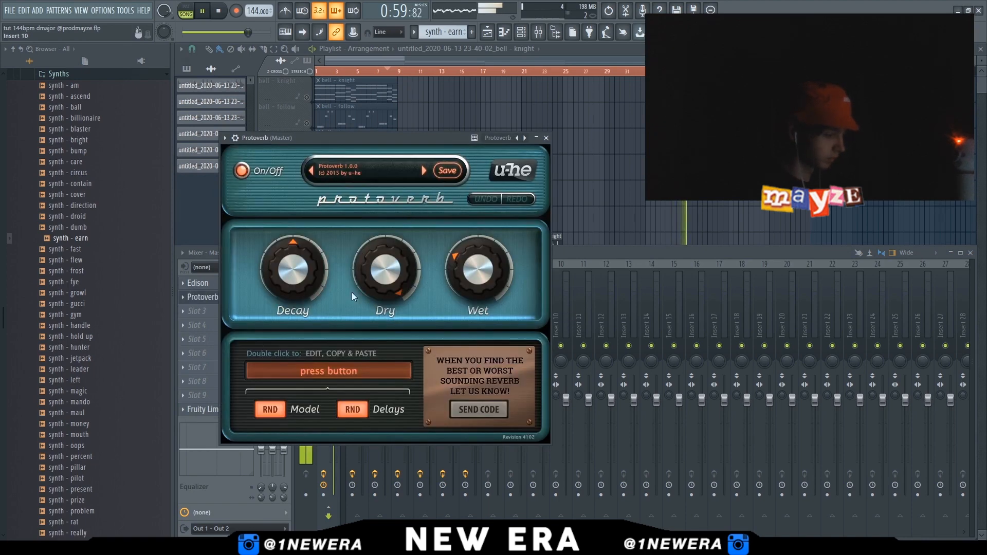
{"action": "left_click_drag", "start_coordinate": [295, 261], "coordinate": [292, 296]}
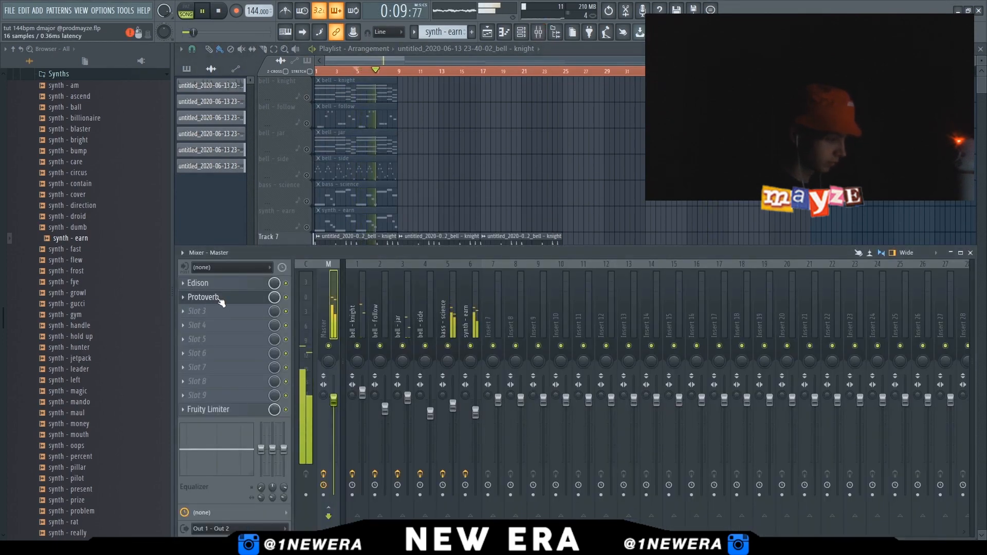
{"action": "key", "text": "ctrl+s"}
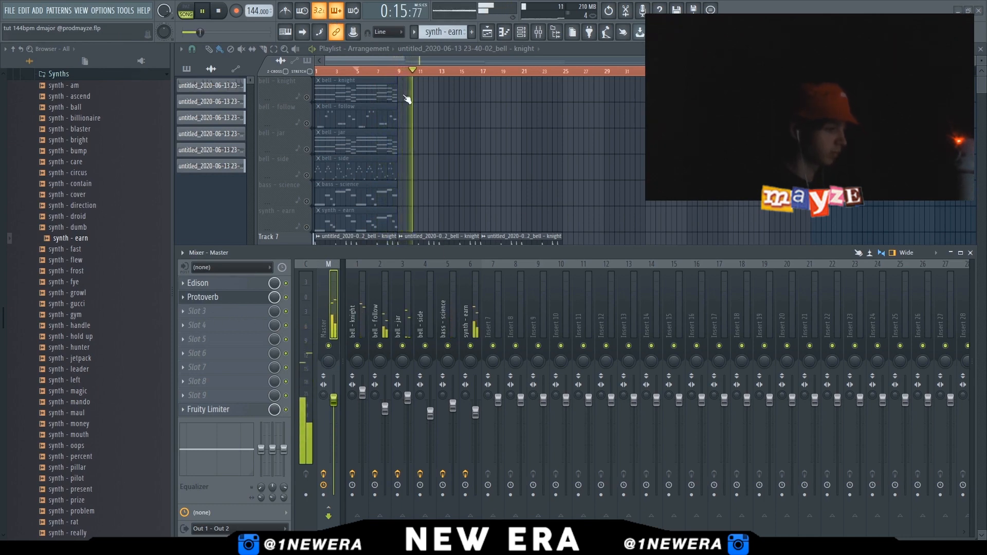
Add Ghz Midside Matrix 3 to the master insert and set its Mid gain to 3.5 dB
{"action": "left_click", "coordinate": [405, 47]}
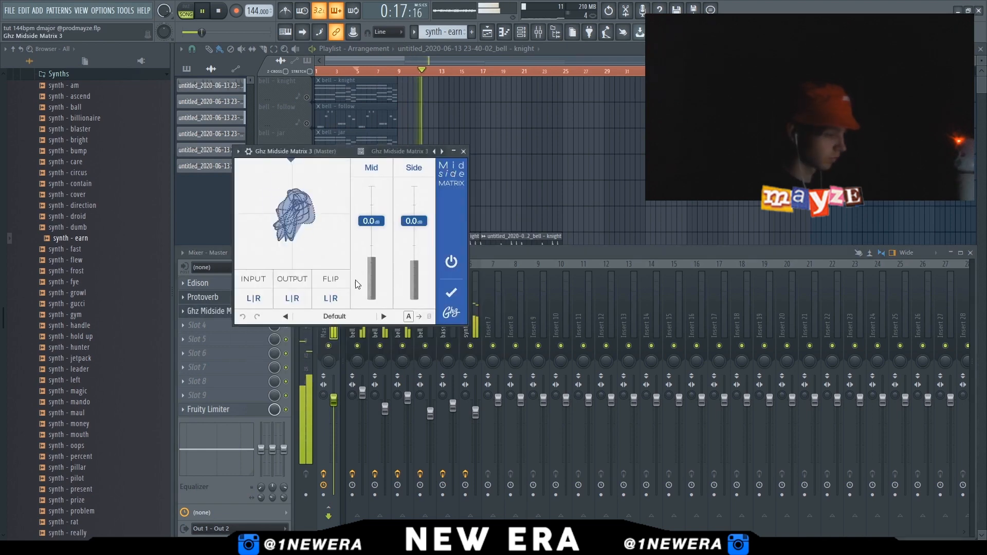
{"action": "mouse_move", "coordinate": [372, 224]}
{"action": "left_mouse_down"}
{"action": "mouse_move", "coordinate": [374, 239]}
{"action": "mouse_move", "coordinate": [416, 198]}
{"action": "mouse_move", "coordinate": [421, 227]}
{"action": "mouse_move", "coordinate": [371, 221]}
{"action": "mouse_move", "coordinate": [377, 207]}
{"action": "left_mouse_up"}
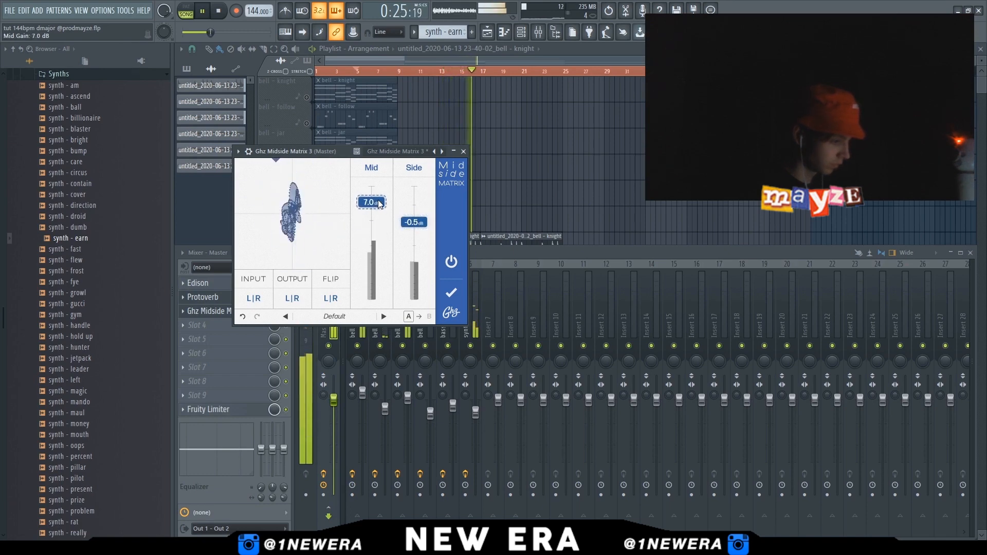
{"action": "mouse_move", "coordinate": [378, 205]}
{"action": "left_mouse_down"}
{"action": "mouse_move", "coordinate": [416, 251]}
{"action": "mouse_move", "coordinate": [419, 222]}
{"action": "mouse_move", "coordinate": [374, 212]}
{"action": "mouse_move", "coordinate": [380, 233]}
{"action": "mouse_move", "coordinate": [381, 217]}
{"action": "left_mouse_up"}
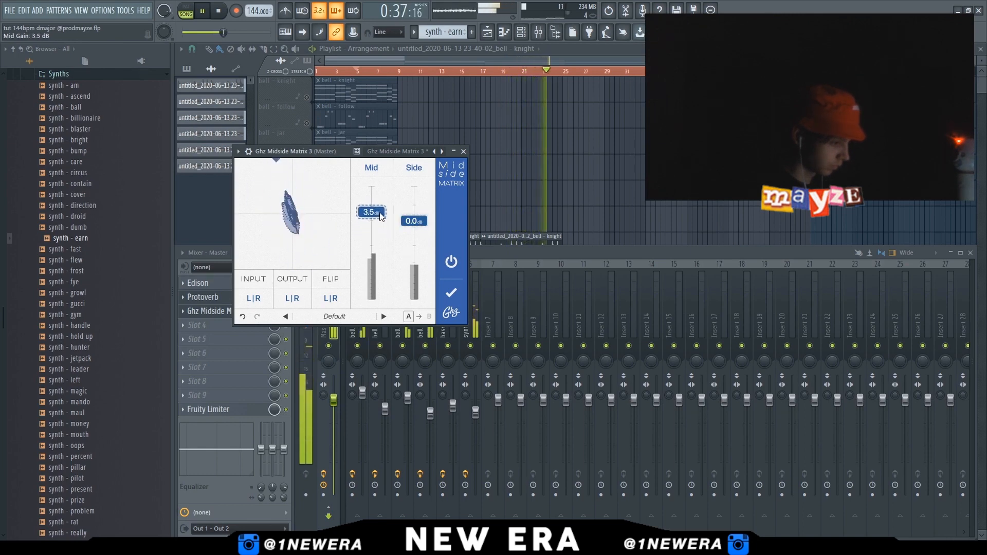
{"action": "left_click", "coordinate": [463, 151]}
Add Ghz Midside Matrix 3 to the bell - knight insert's second effect slot
{"action": "right_click", "coordinate": [458, 163]}
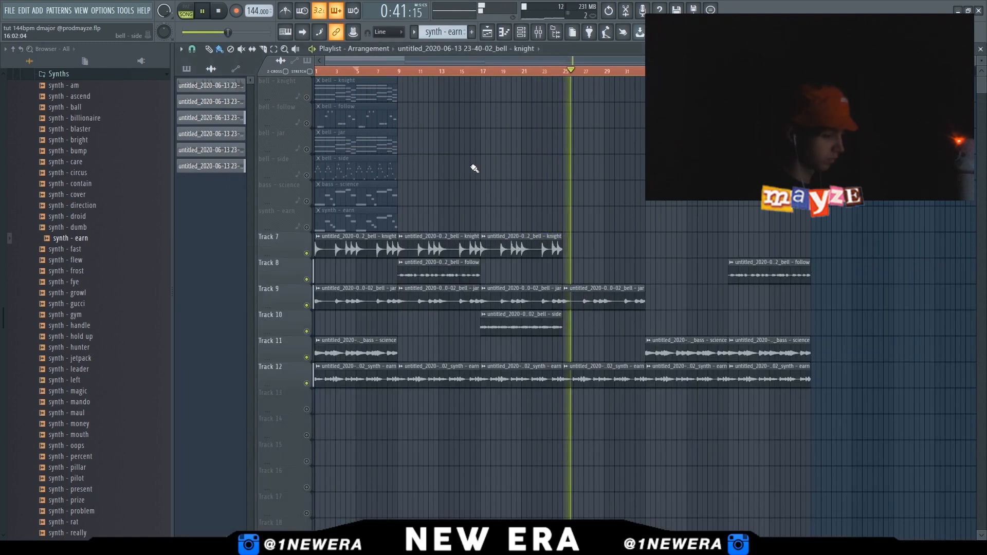
{"action": "left_click", "coordinate": [539, 32]}
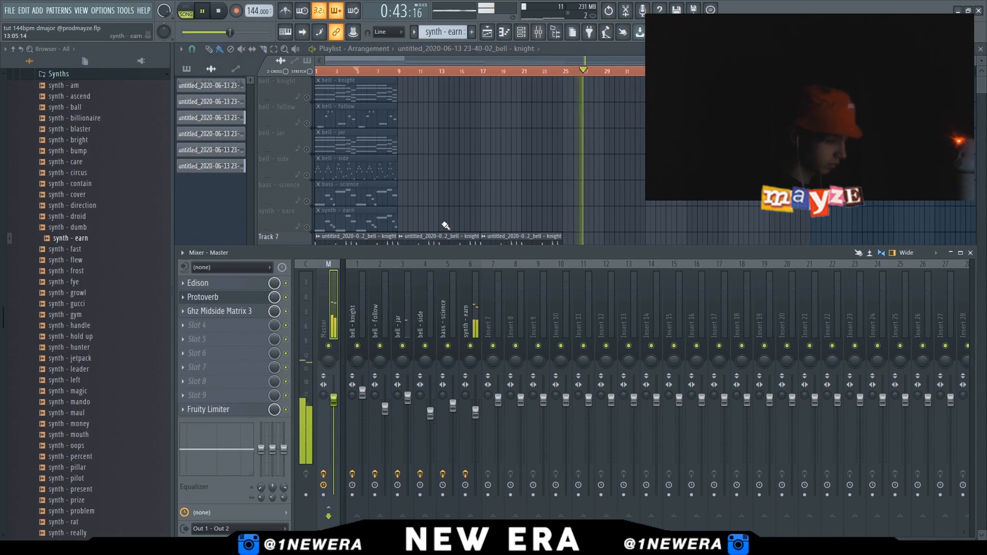
{"action": "right_click", "coordinate": [434, 212]}
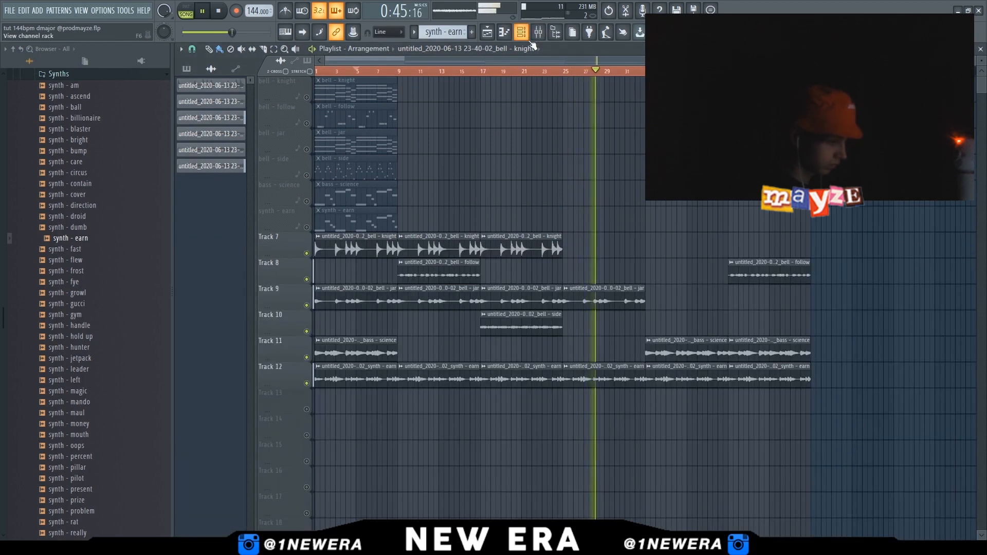
{"action": "key", "text": "F9"}
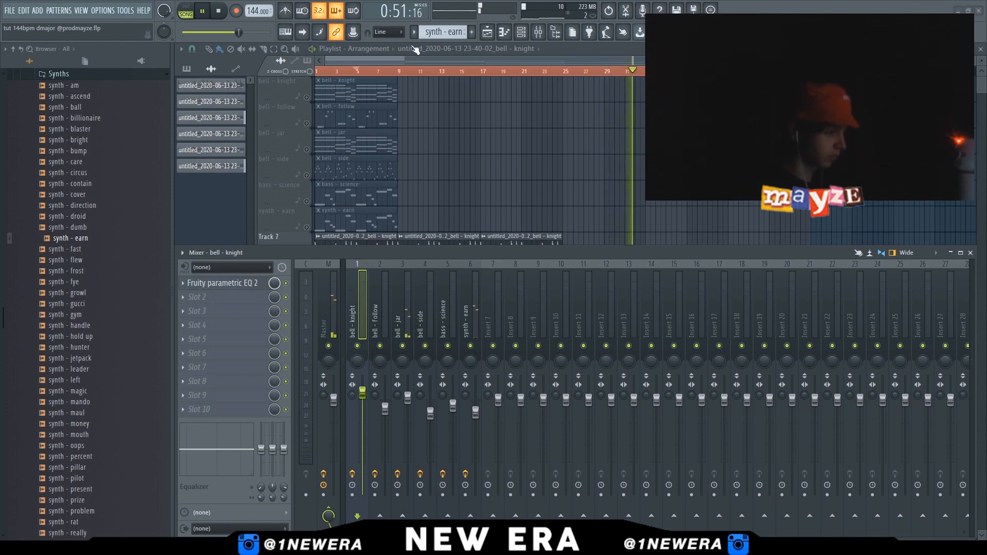
{"action": "left_click_drag", "start_coordinate": [333, 170], "coordinate": [502, 175]}
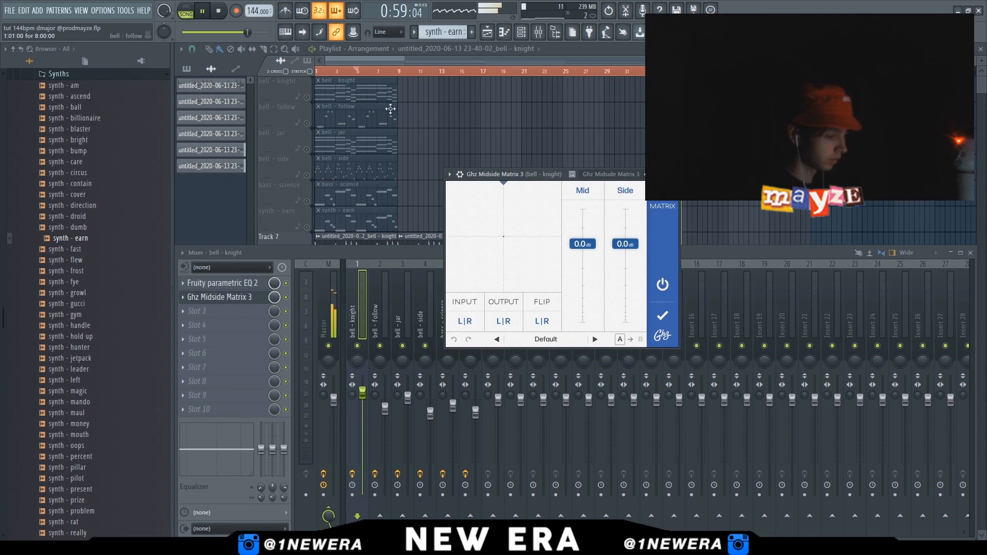
{"action": "right_click", "coordinate": [425, 154]}
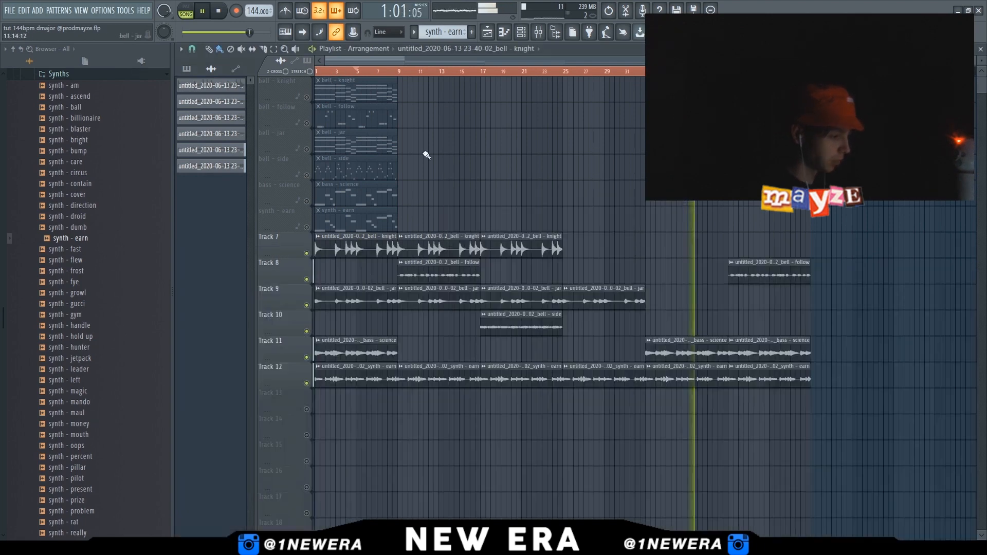
Replay from the start and adjust the Mid level in the bell - knight insert's Ghz Midside Matrix 3
{"action": "key", "text": "space"}
{"action": "left_click", "coordinate": [316, 73]}
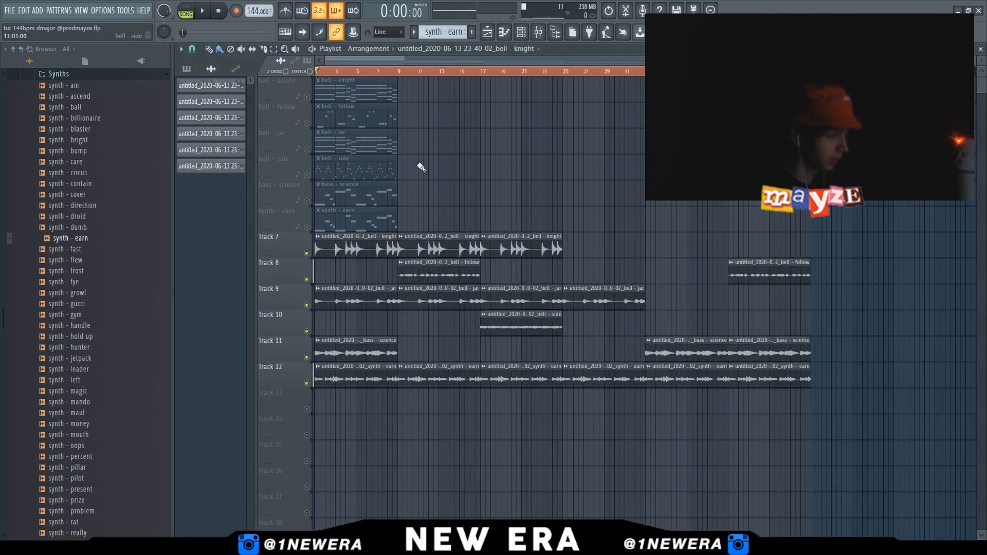
{"action": "key", "text": "F9"}
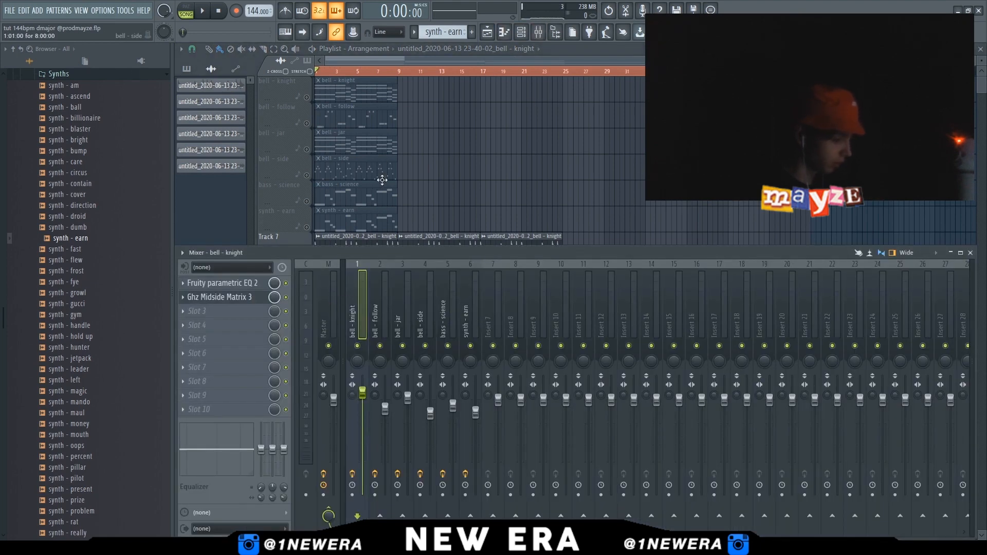
{"action": "key", "text": "space"}
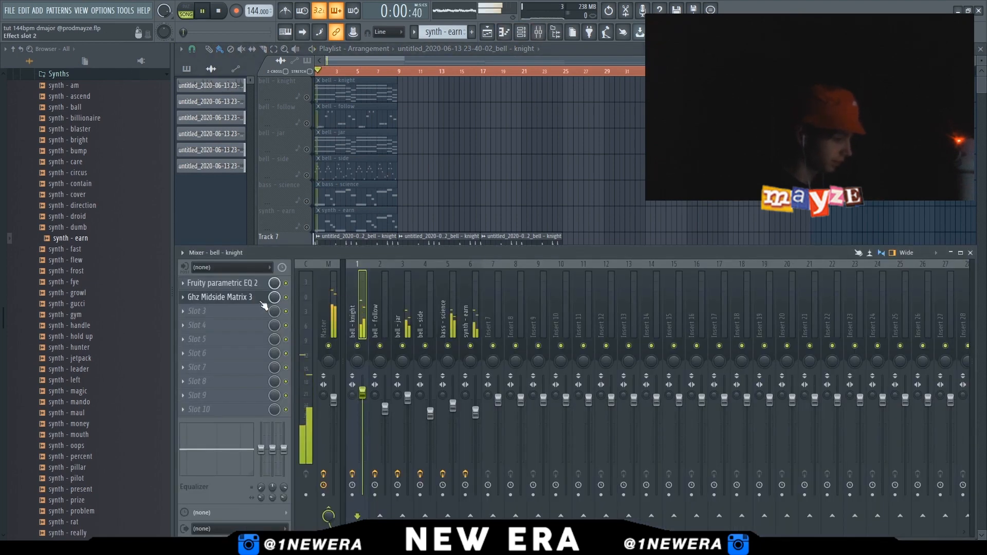
{"action": "left_click", "coordinate": [234, 302]}
{"action": "left_click_drag", "start_coordinate": [582, 244], "coordinate": [622, 204]}
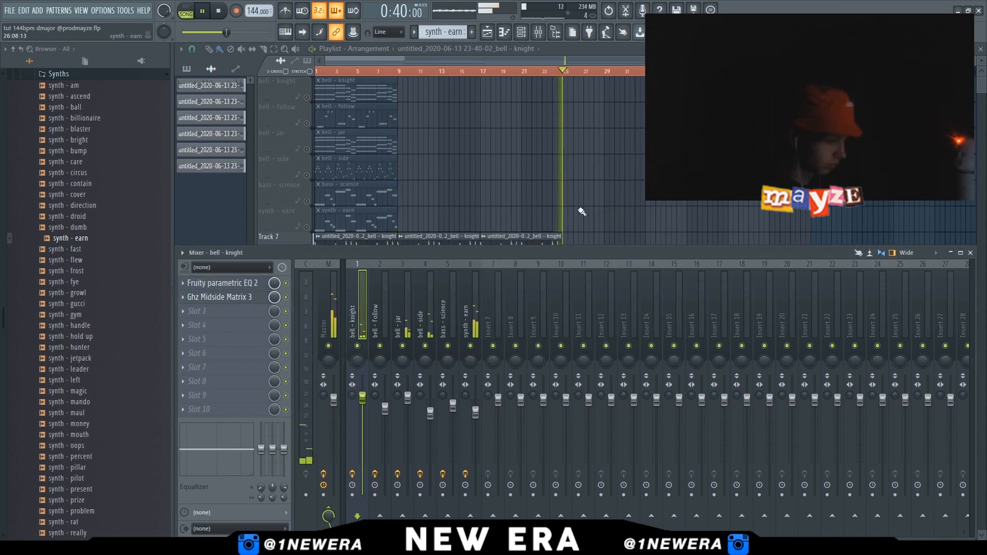
Reopen the mixer and select the master insert
{"action": "key", "text": "F9"}
{"action": "left_click", "coordinate": [538, 32]}
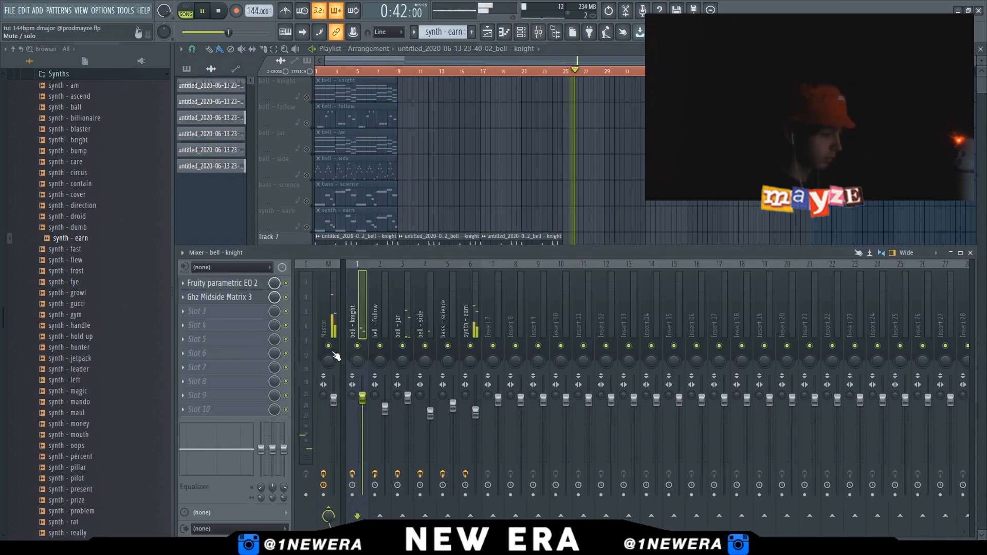
{"action": "left_click", "coordinate": [326, 319]}
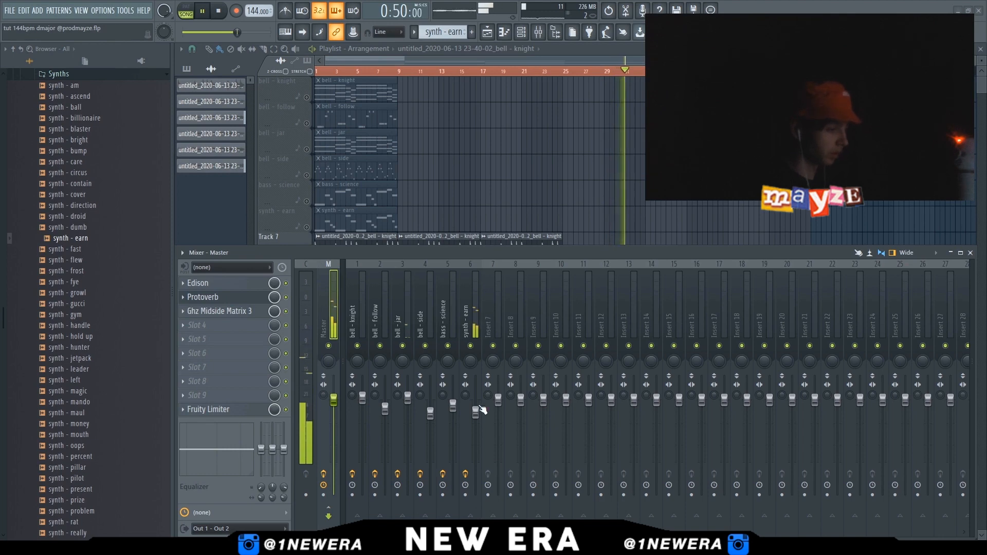
Add SoundShifter Pitch Stereo to the master's fourth effect slot with the Smooth 5th down preset (-7 semitones)
{"action": "left_click", "coordinate": [492, 111]}
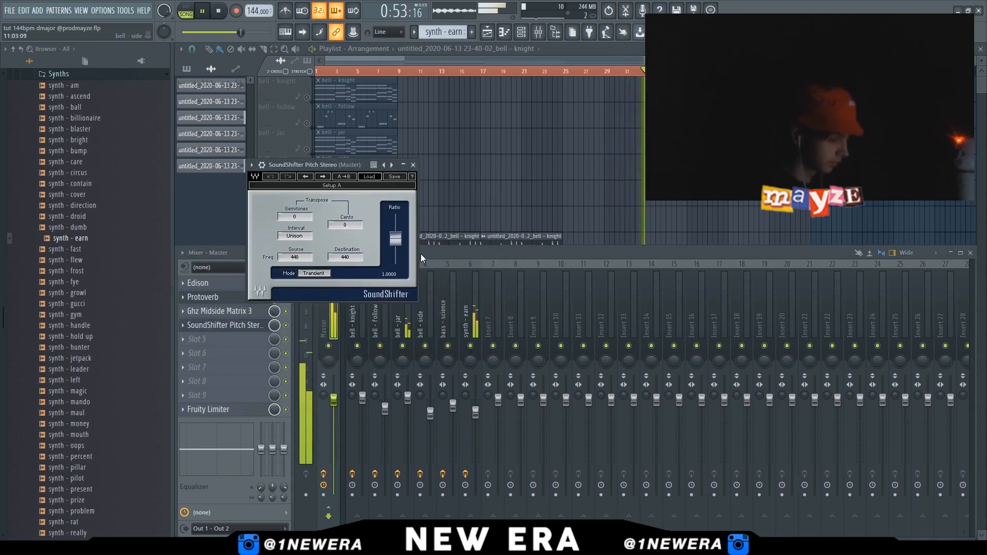
{"action": "left_click", "coordinate": [421, 254]}
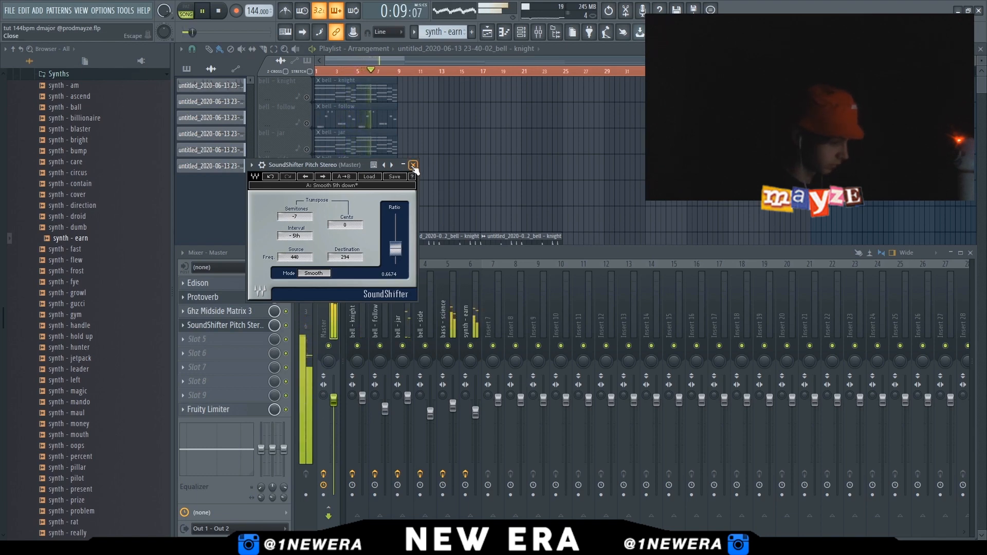
{"action": "left_click", "coordinate": [413, 165]}
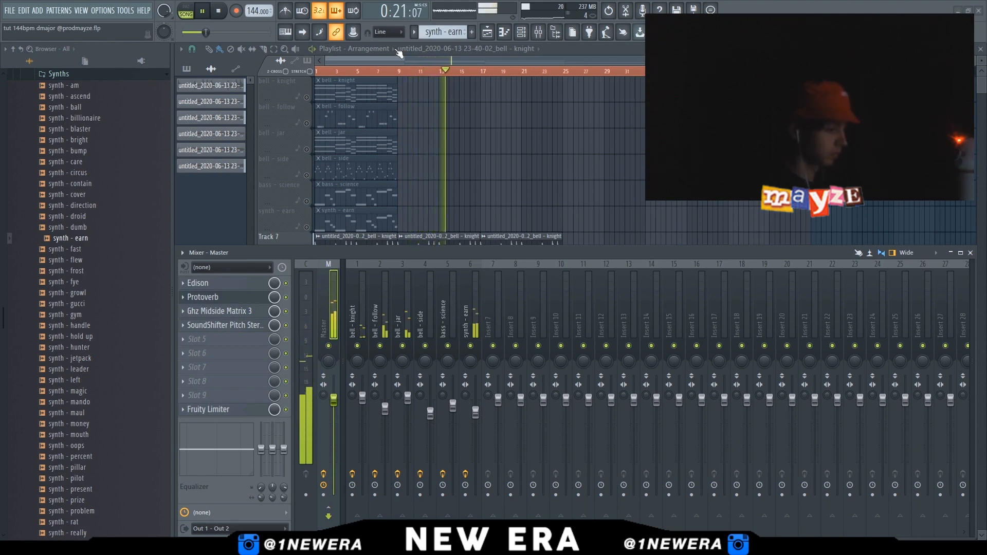
Add Satin tape machine to the master's fifth effect slot and adjust its gain settings
{"action": "left_click", "coordinate": [464, 182]}
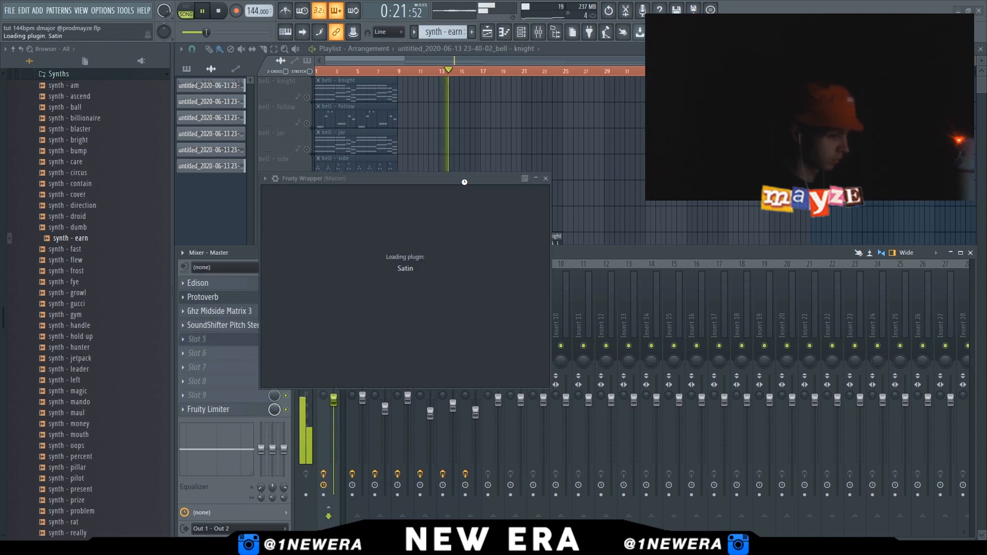
{"action": "left_click", "coordinate": [542, 137]}
{"action": "left_click", "coordinate": [542, 137]}
{"action": "left_click", "coordinate": [542, 137]}
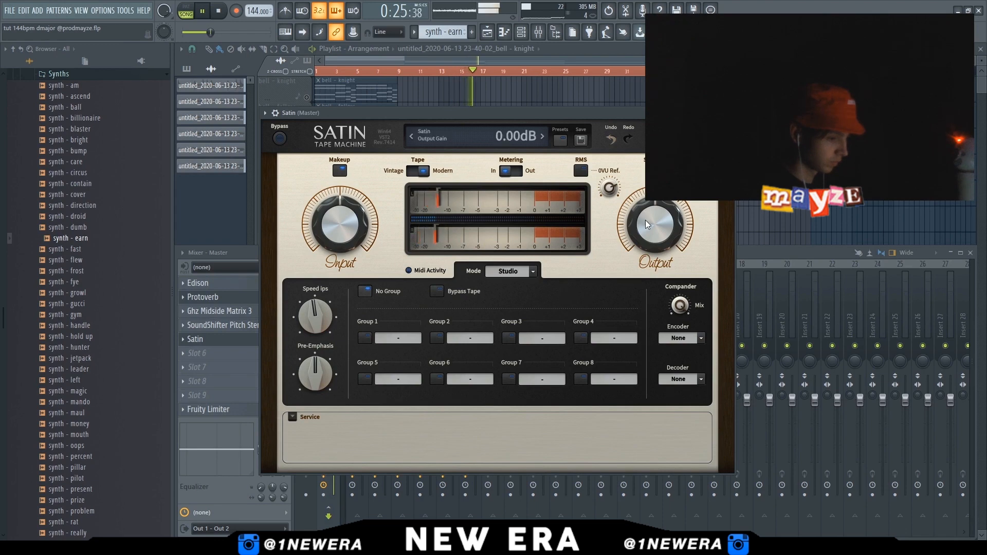
{"action": "left_click_drag", "start_coordinate": [517, 118], "coordinate": [605, 115]}
{"action": "left_click_drag", "start_coordinate": [743, 219], "coordinate": [744, 194]}
{"action": "left_click", "coordinate": [815, 109]}
{"action": "key", "text": "F9"}
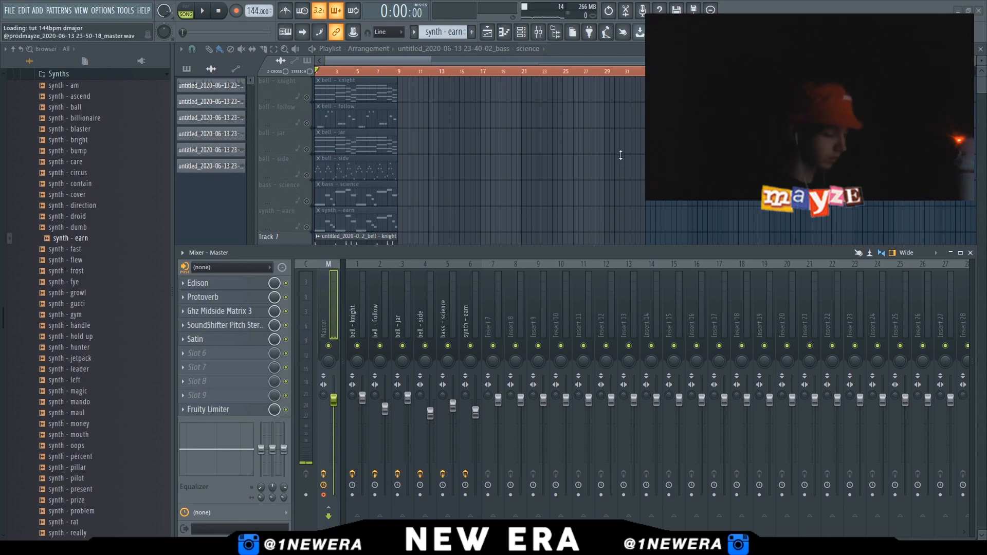
Place the recorded master audio on Track 11 of the playlist and solo that track
{"action": "left_click", "coordinate": [549, 169]}
{"action": "key", "text": "Escape"}
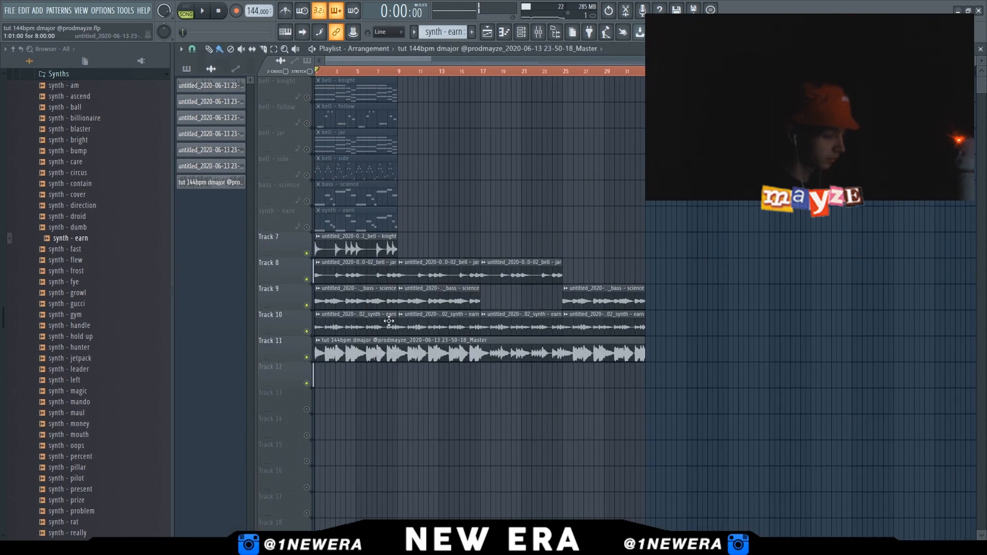
{"action": "right_click", "coordinate": [307, 357]}
Play back the soloed master recording with the mixer open
{"action": "left_click", "coordinate": [539, 32]}
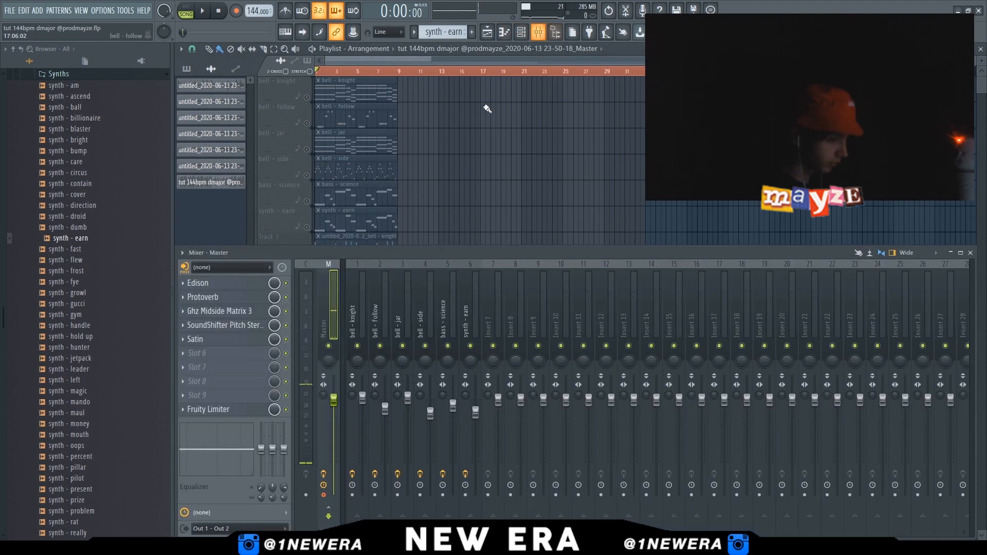
{"action": "key", "text": "space"}
{"action": "key", "text": "Escape"}
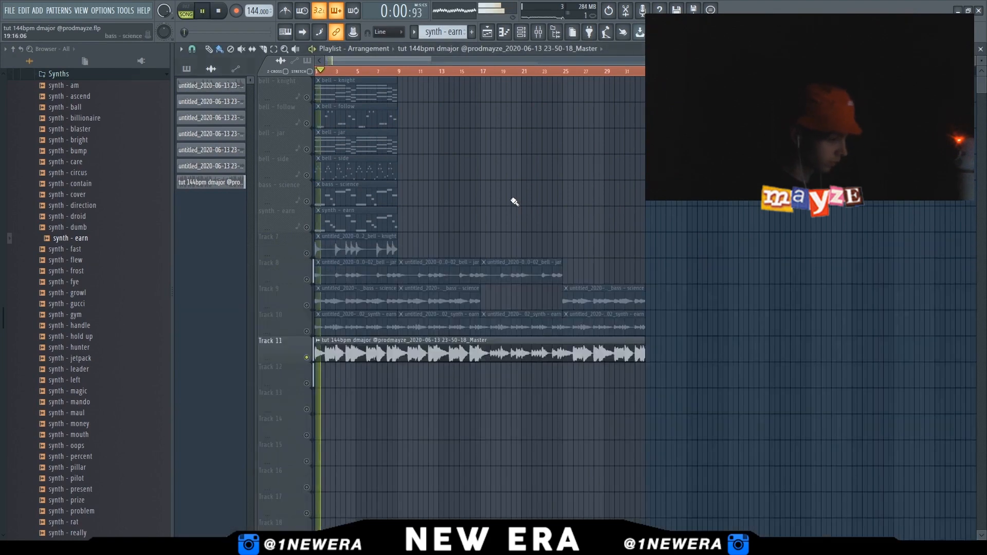
{"action": "left_click", "coordinate": [538, 32]}
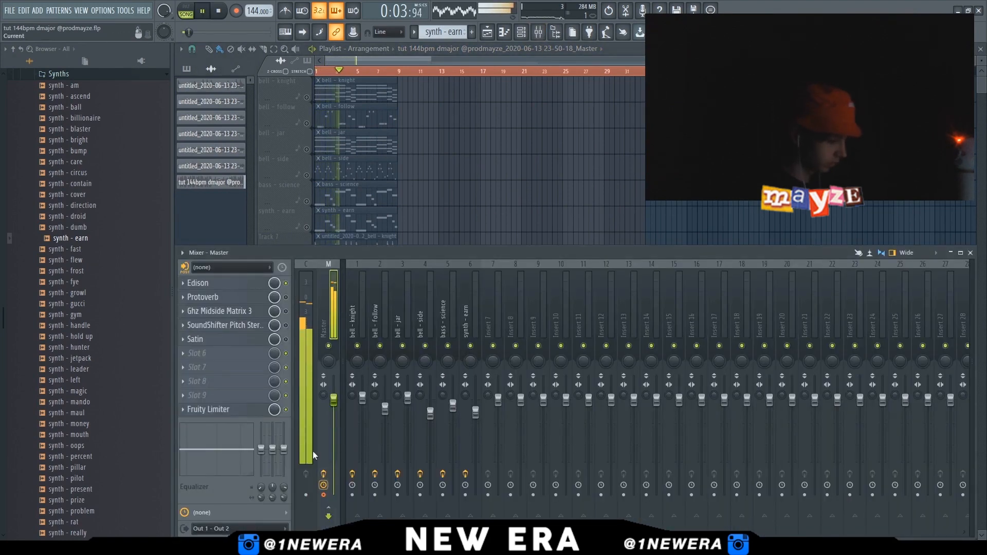
{"action": "key", "text": "space"}
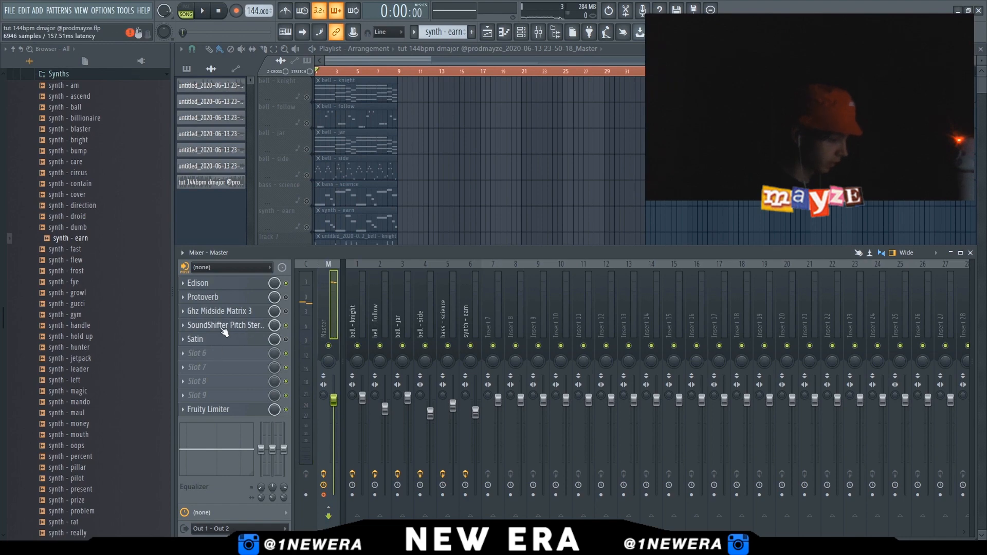
Switch the master's SoundShifter Pitch Stereo to the Octave Up preset (12 semitones)
{"action": "left_click", "coordinate": [224, 327]}
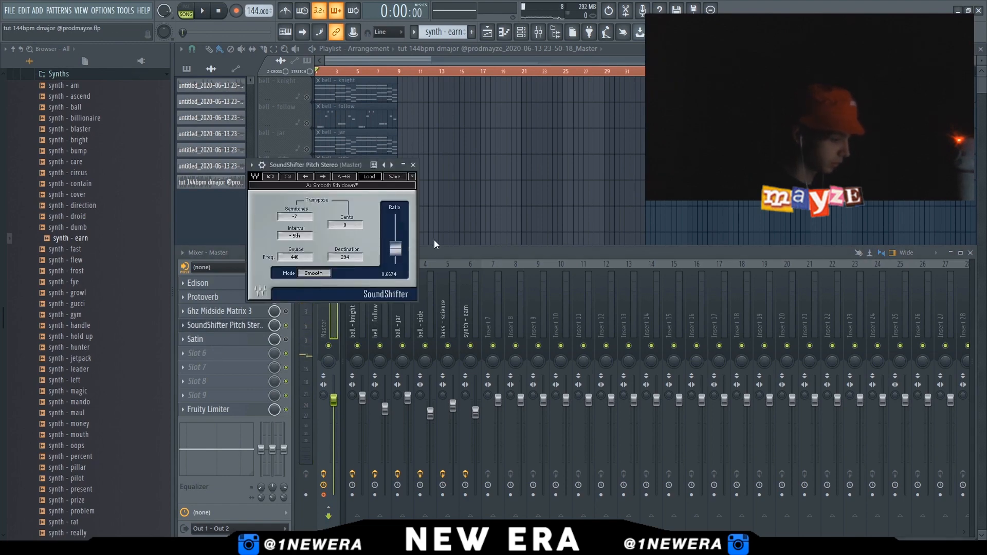
{"action": "key", "text": "space"}
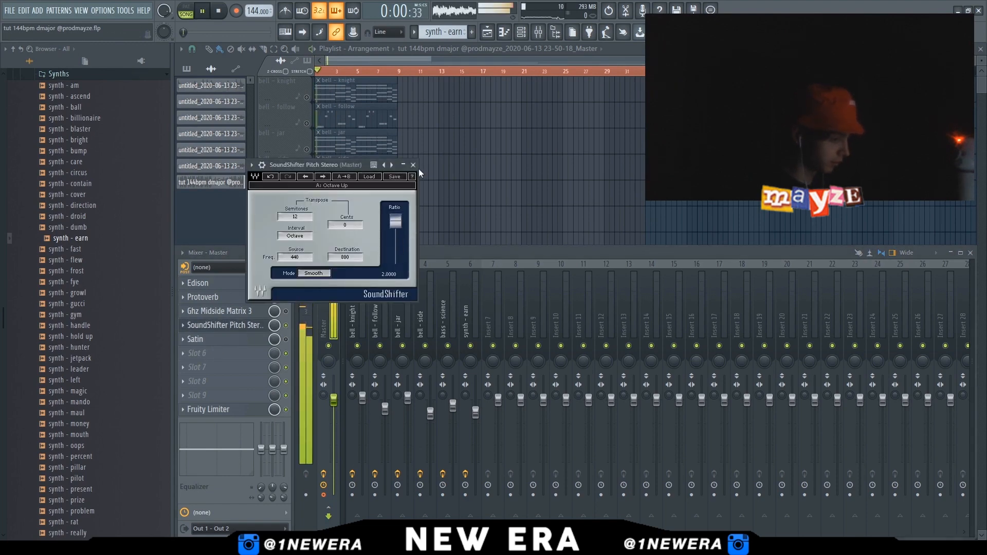
{"action": "left_click", "coordinate": [413, 164]}
{"action": "key", "text": "F9"}
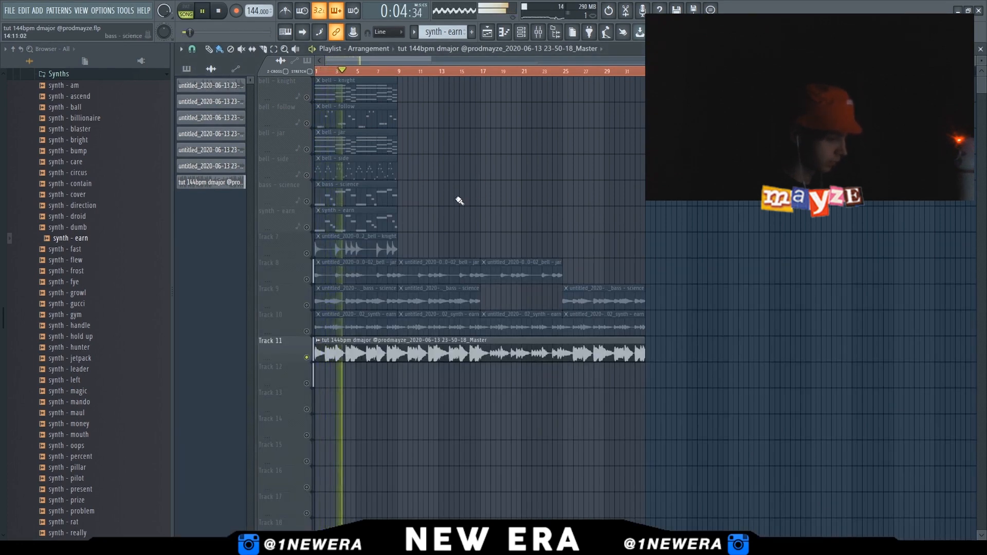
Arrange the master recording on Track 11 into three consecutive clips across the song
{"action": "scroll", "coordinate": [389, 339], "scroll_direction": "up", "scroll_amount": 5}
{"action": "scroll", "coordinate": [468, 357], "scroll_direction": "up", "scroll_amount": 5}
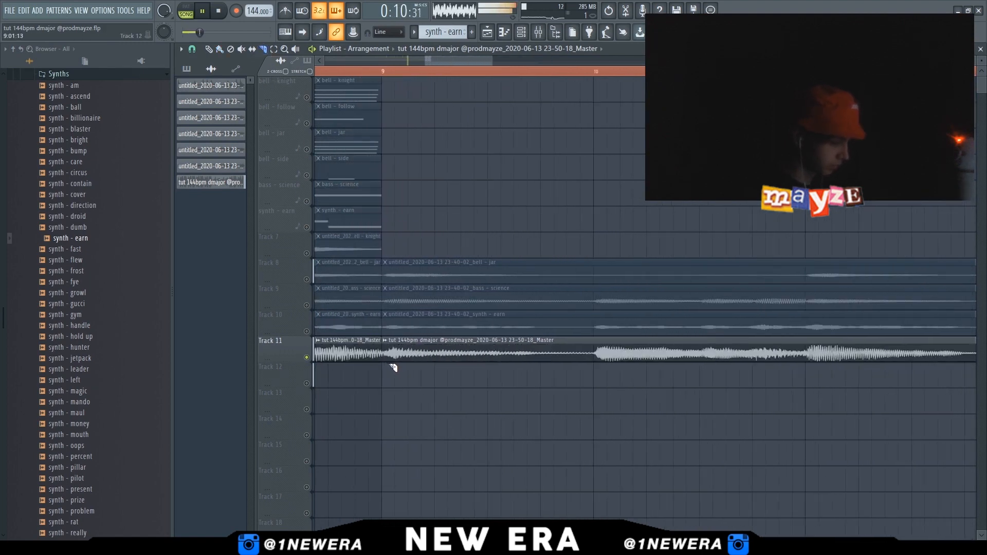
{"action": "scroll", "coordinate": [391, 368], "scroll_direction": "down", "scroll_amount": 10}
{"action": "left_click", "coordinate": [209, 49]}
{"action": "key", "text": "space"}
{"action": "mouse_move", "coordinate": [467, 353]}
{"action": "left_mouse_down"}
{"action": "mouse_move", "coordinate": [590, 354]}
{"action": "mouse_move", "coordinate": [577, 354]}
{"action": "left_mouse_up"}
{"action": "left_click_drag", "start_coordinate": [339, 353], "coordinate": [450, 359]}
Create an automation clip for the SoundShifter Pitch Stereo Mix level on Track 12
{"action": "key", "text": "F9"}
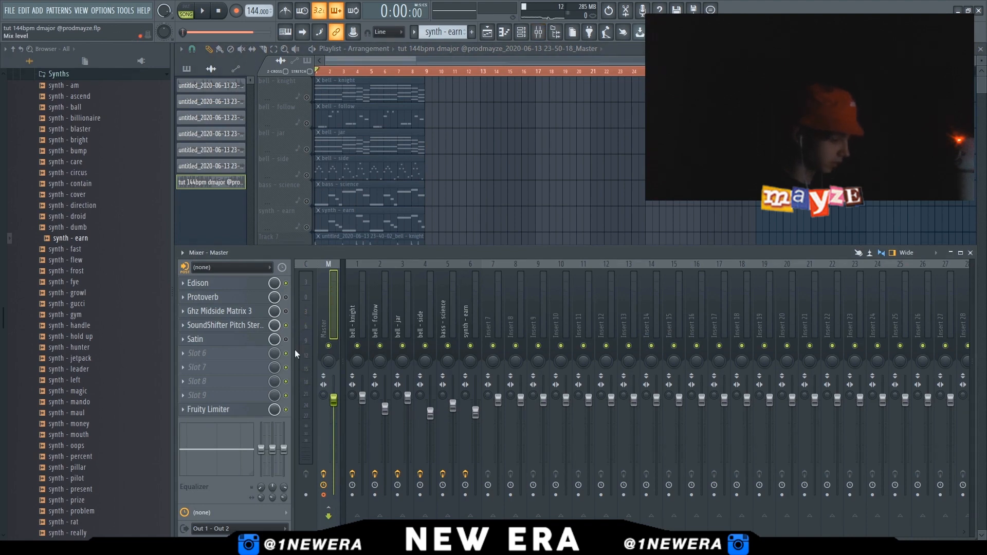
{"action": "left_click", "coordinate": [308, 397]}
{"action": "key", "text": "F9"}
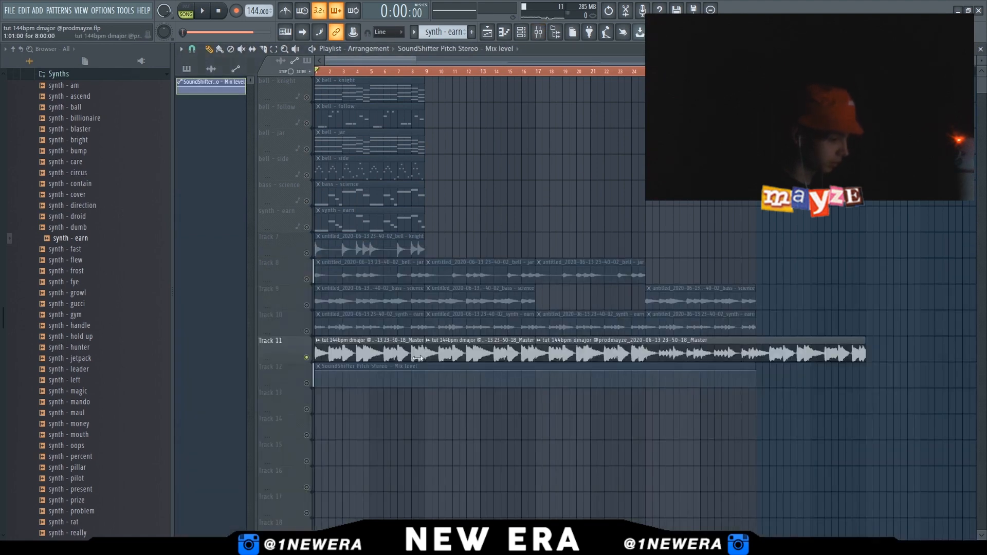
Shape the Mix level automation to drop after the first section and extend it to the end of the master clips
{"action": "left_click", "coordinate": [307, 385]}
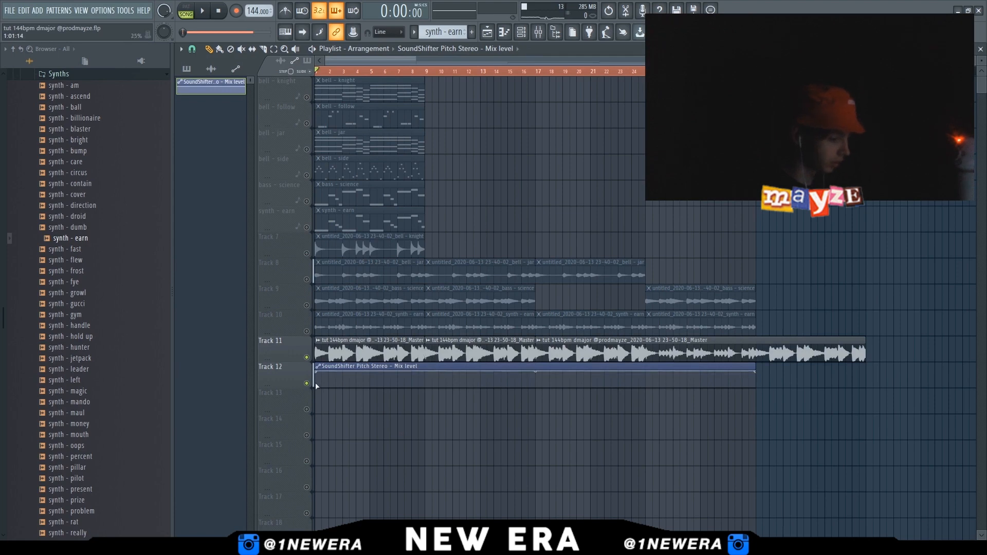
{"action": "right_click", "coordinate": [426, 371]}
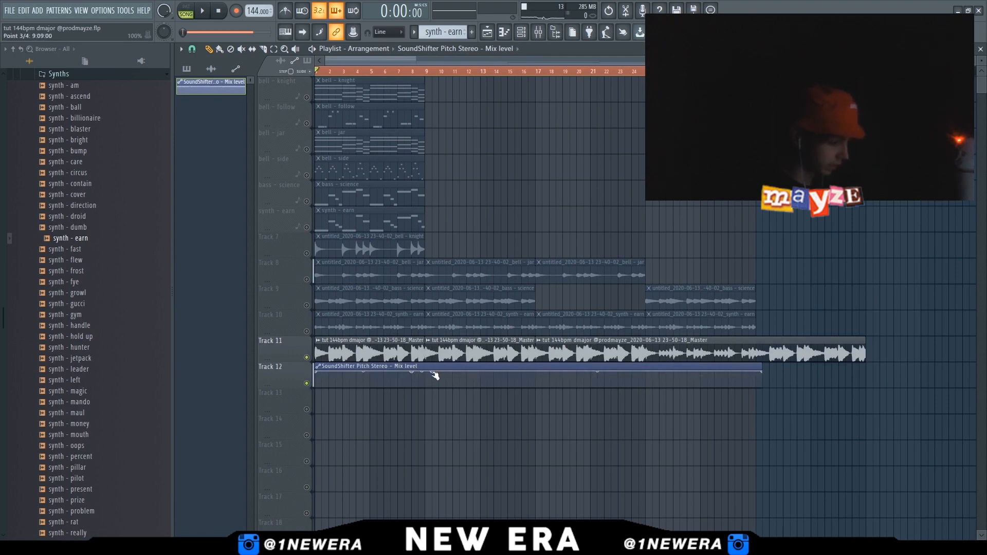
{"action": "left_click_drag", "start_coordinate": [430, 374], "coordinate": [427, 406]}
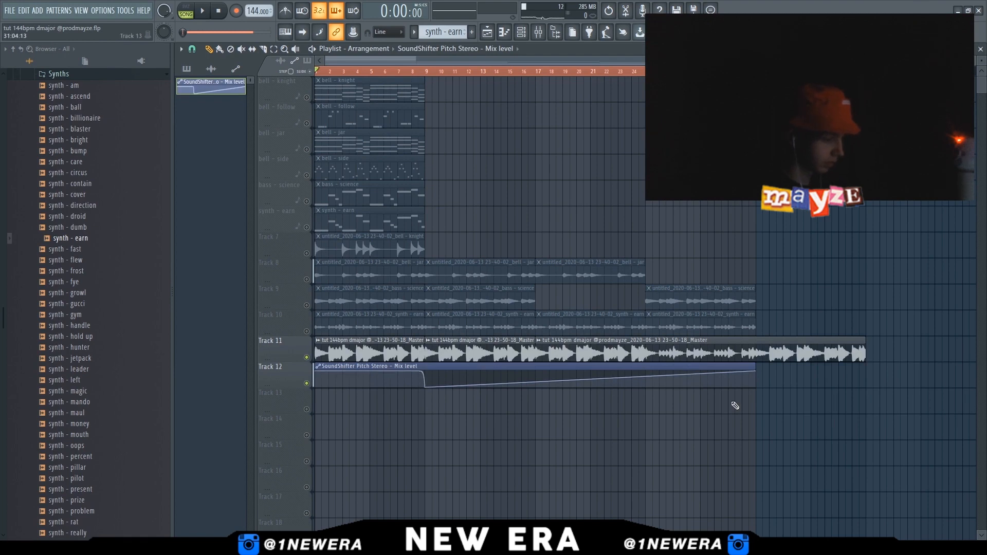
{"action": "left_click_drag", "start_coordinate": [758, 371], "coordinate": [858, 405]}
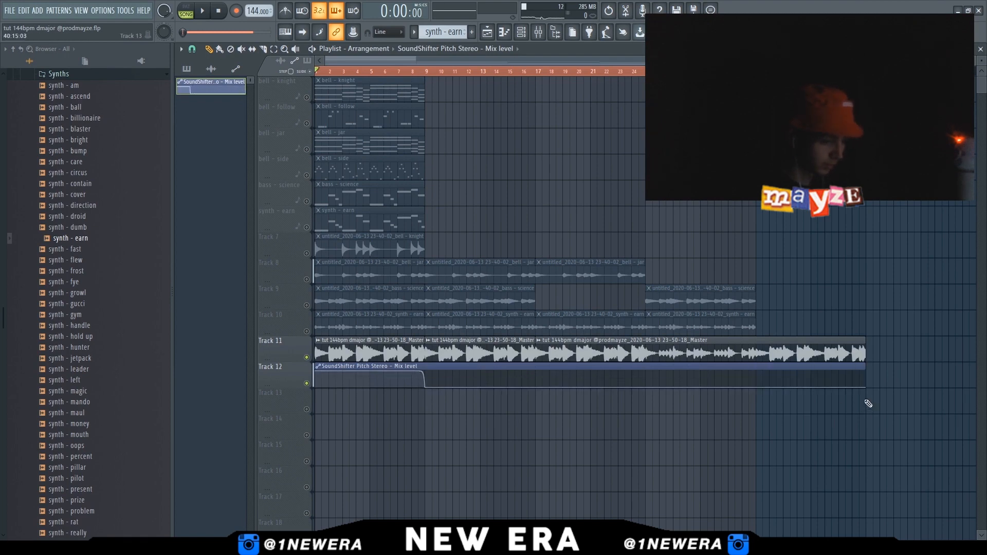
{"action": "key", "text": "space"}
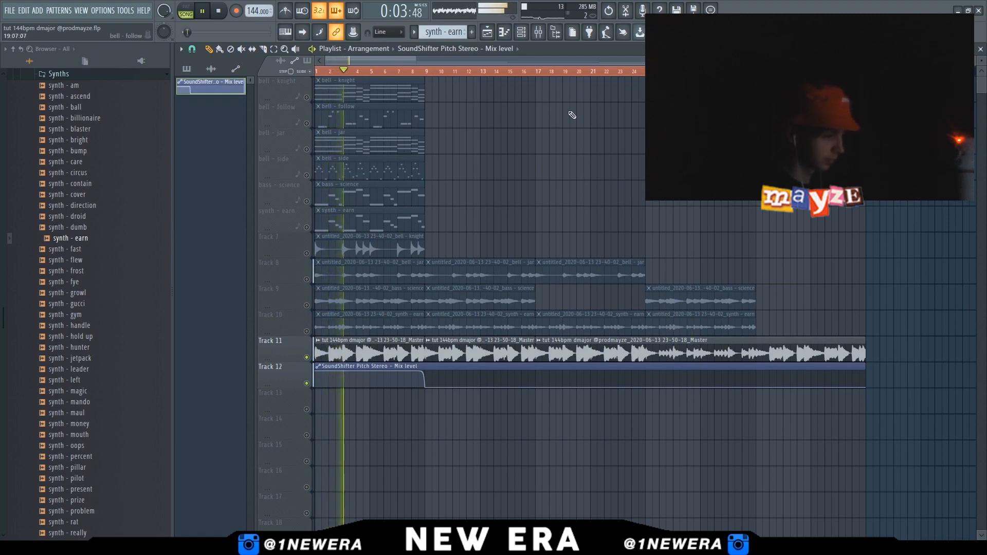
Save the project
{"action": "key", "text": "ctrl+s"}
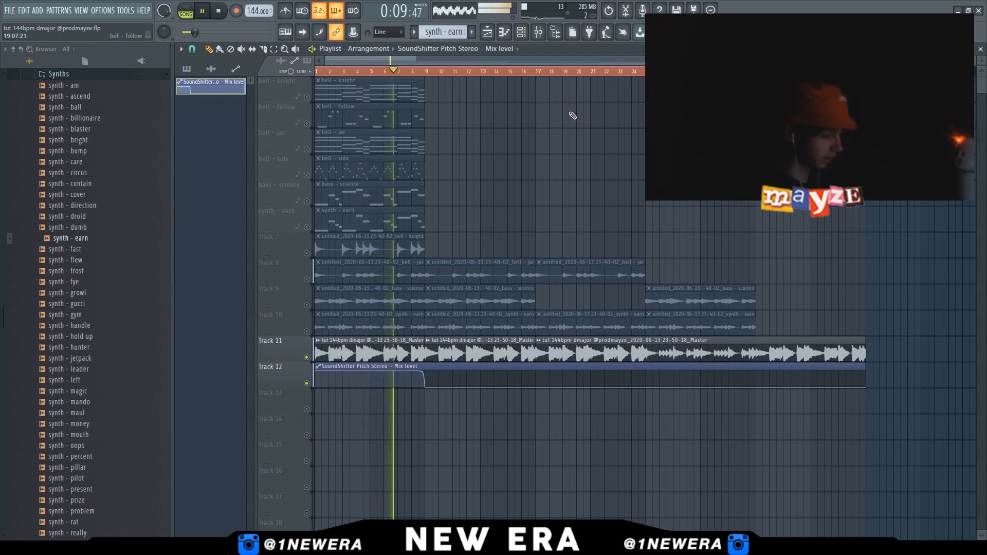
{"action": "key", "text": "ctrl+s"}
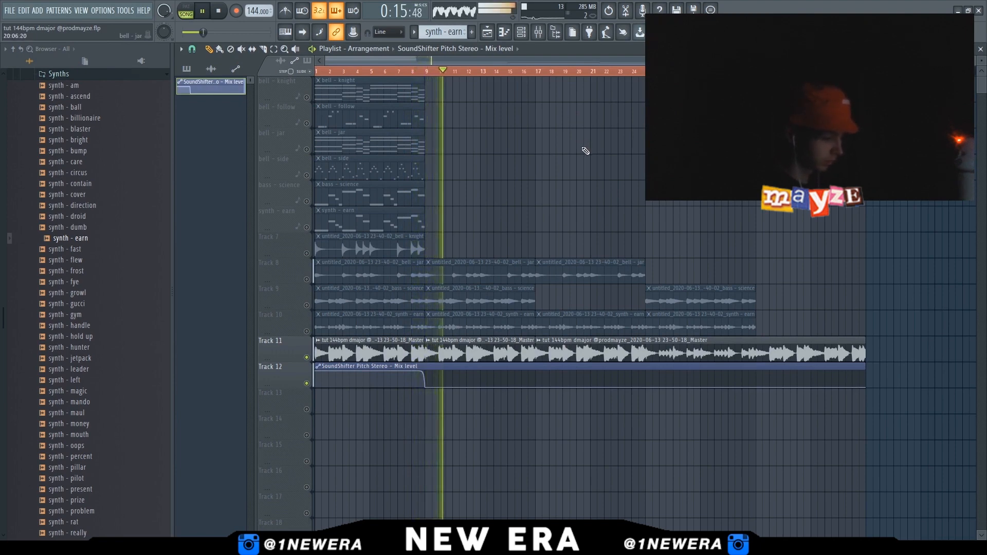
{"action": "key", "text": "ctrl+s"}
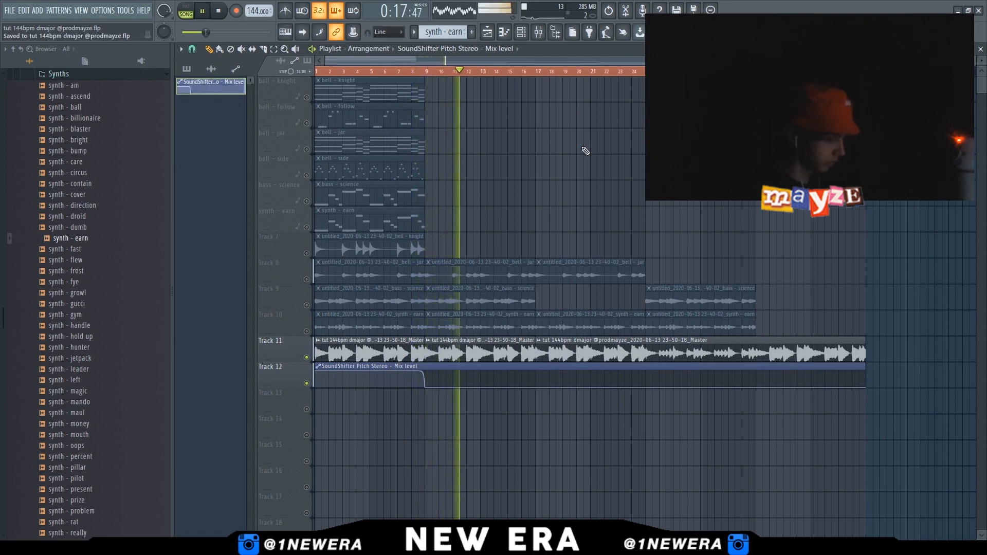
{"action": "key", "text": "ctrl+s"}
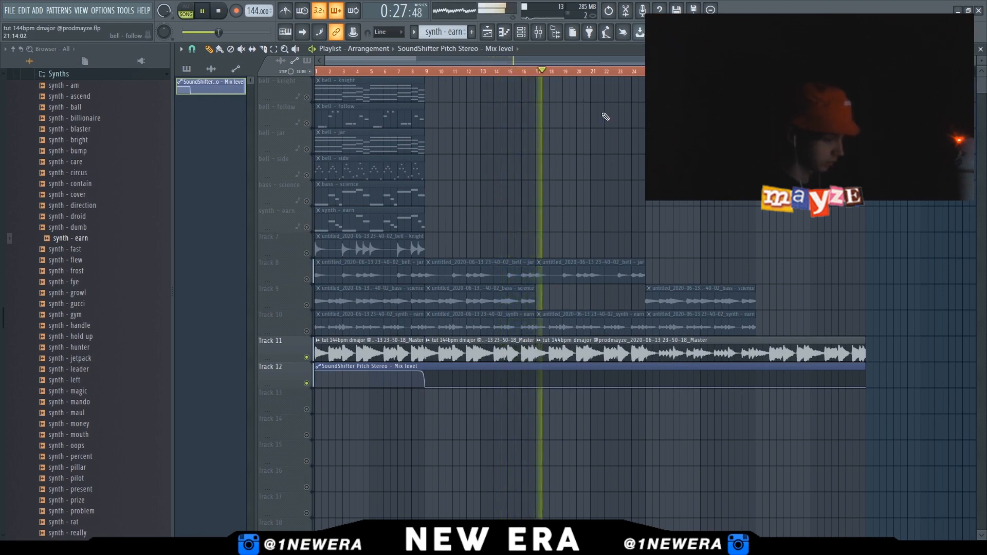
{"action": "key", "text": "ctrl+s"}
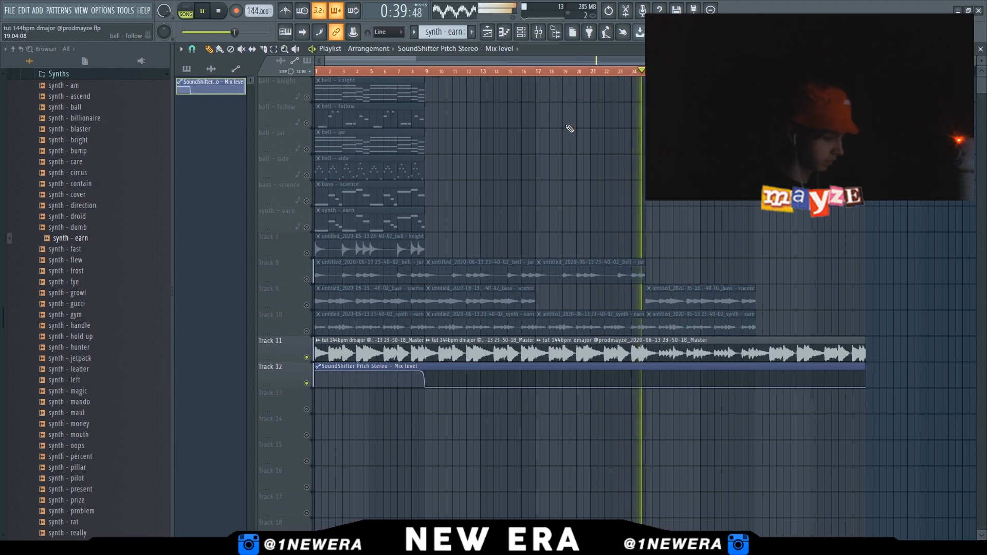
Add Fruity parametric EQ 2 to the master's sixth slot, setting the low shelf near 26 Hz and band 4 near 475 Hz
{"action": "left_click", "coordinate": [539, 33]}
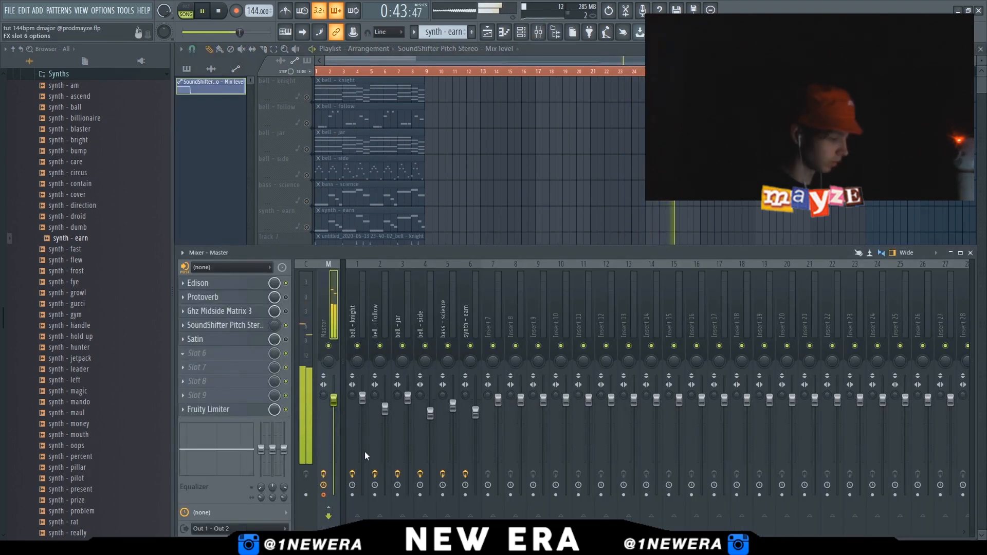
{"action": "left_click", "coordinate": [358, 520]}
{"action": "left_click_drag", "start_coordinate": [321, 276], "coordinate": [289, 316]}
{"action": "left_click_drag", "start_coordinate": [389, 276], "coordinate": [386, 284]}
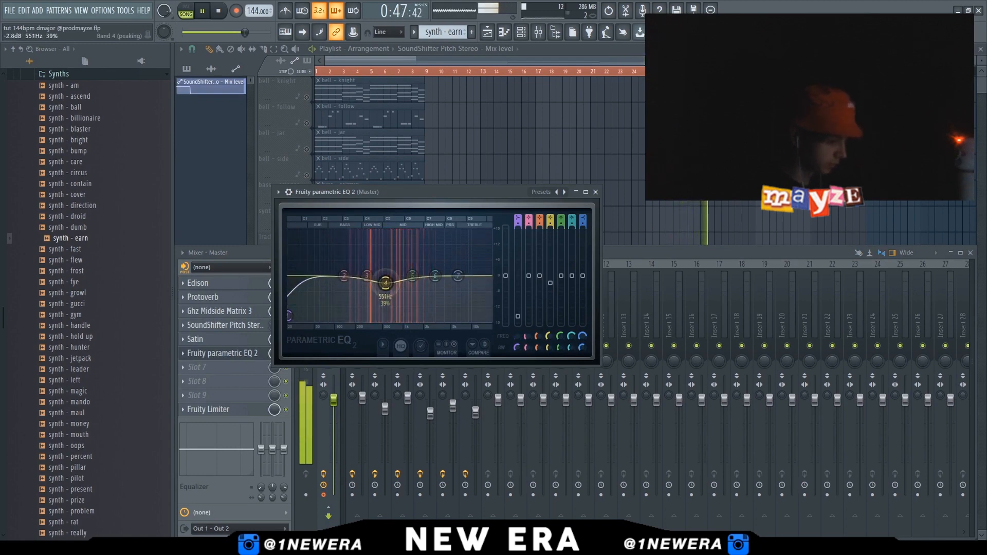
{"action": "left_click_drag", "start_coordinate": [435, 276], "coordinate": [485, 282]}
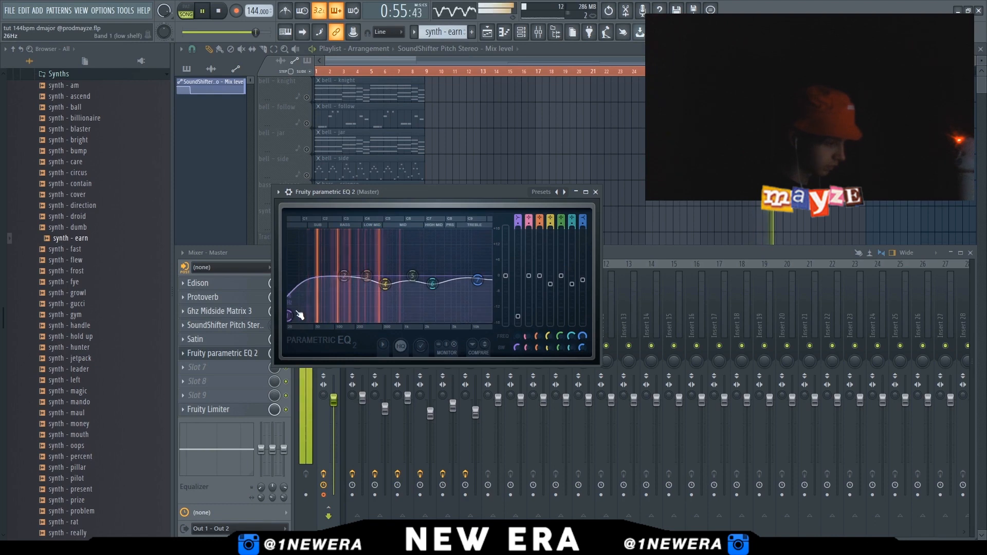
{"action": "left_click_drag", "start_coordinate": [388, 297], "coordinate": [379, 287]}
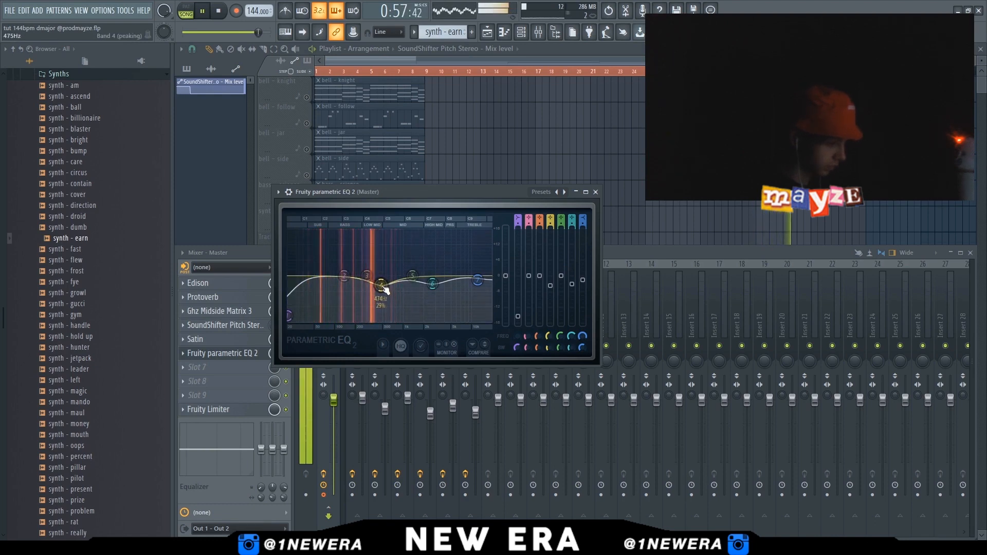
{"action": "left_click", "coordinate": [596, 192]}
Lower the master fader slightly to about -1.3 dB
{"action": "left_click", "coordinate": [384, 72]}
{"action": "key", "text": "F9"}
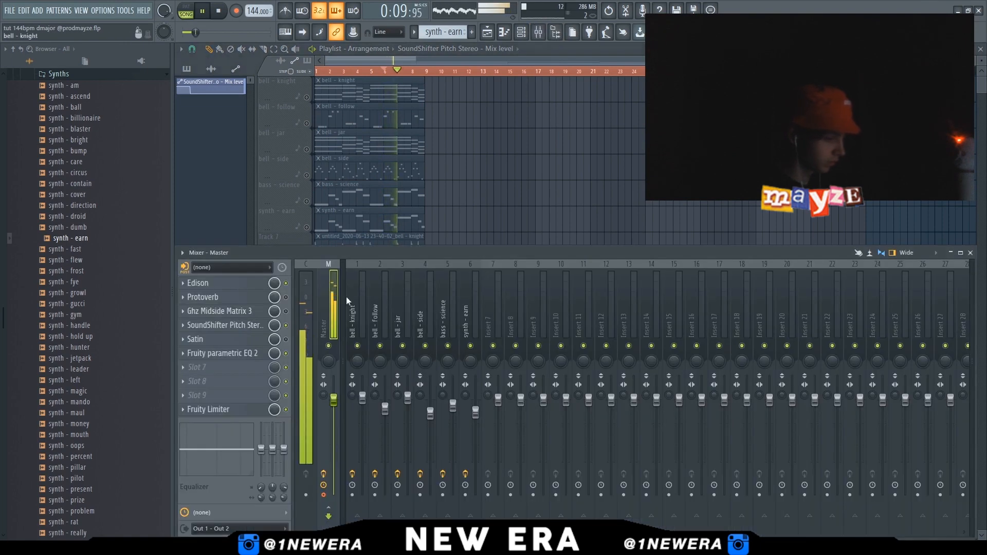
{"action": "left_click_drag", "start_coordinate": [333, 400], "coordinate": [333, 403]}
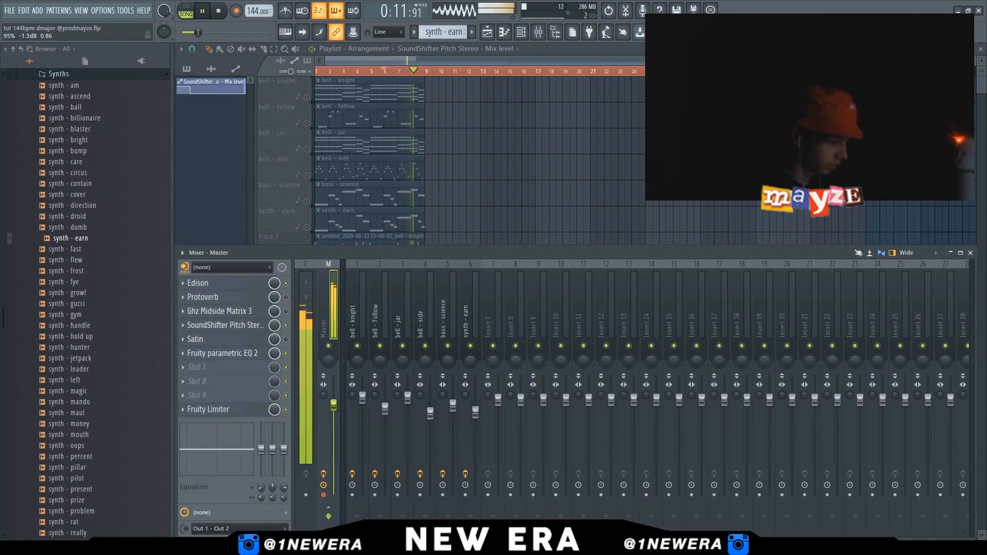
{"action": "key", "text": "F9"}
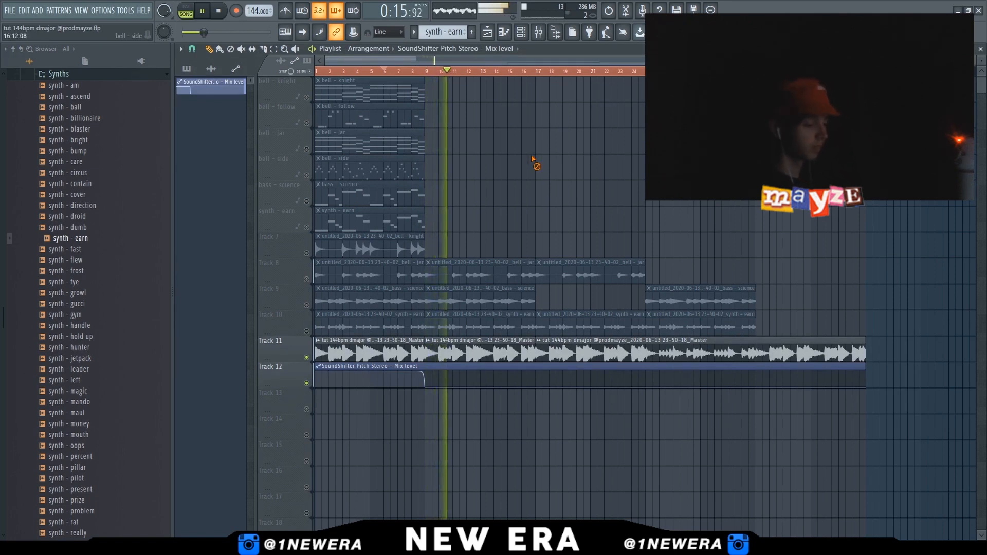
Audition reference loops from the june loops folder in the master's Edison, loading all or nothing 123bpm gmajor
{"action": "key", "text": "space"}
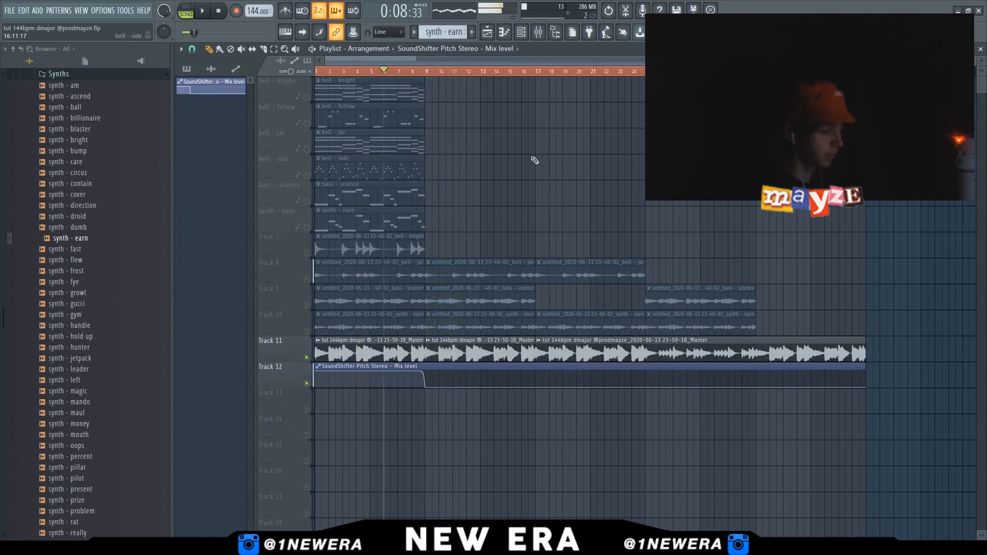
{"action": "left_click", "coordinate": [544, 33]}
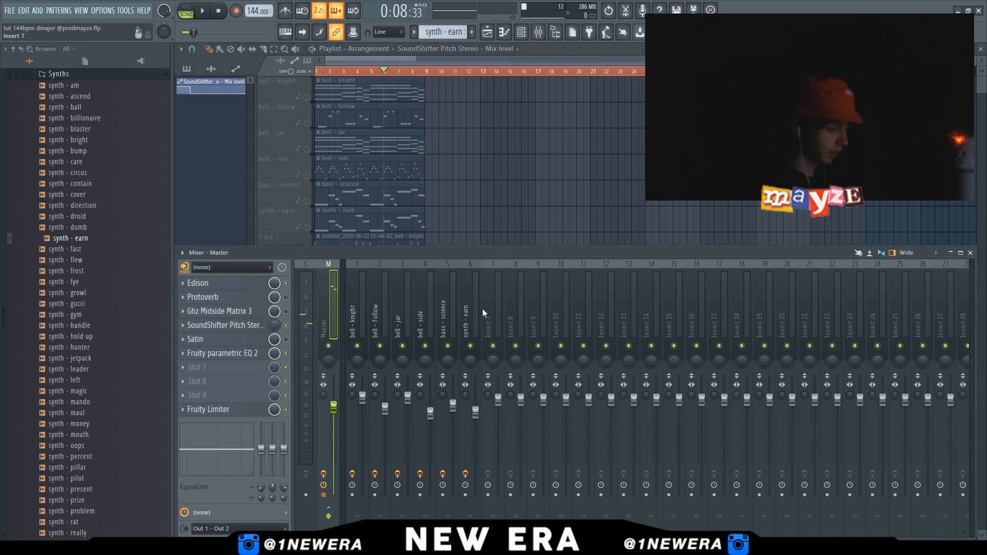
{"action": "key", "text": "F9"}
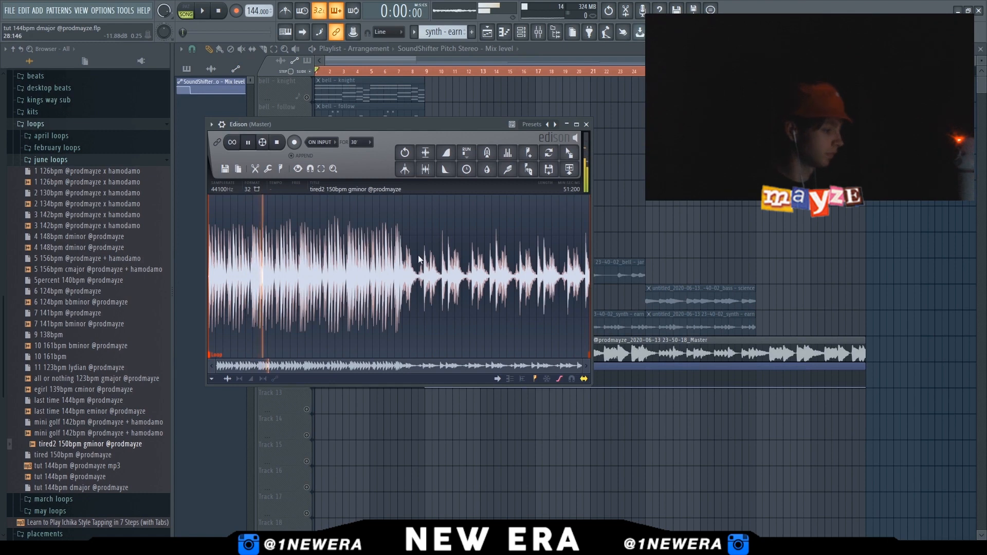
{"action": "key", "text": "Up"}
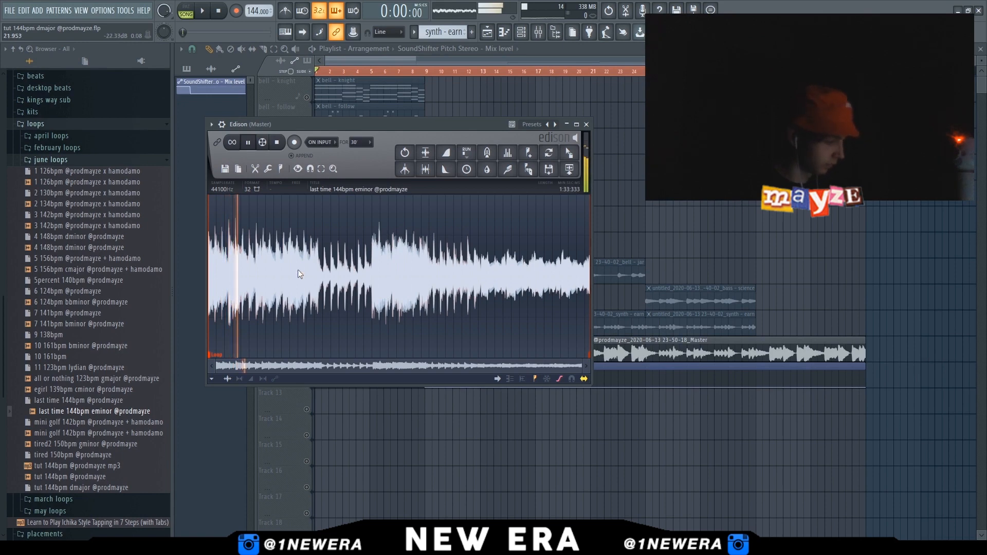
{"action": "left_click_drag", "start_coordinate": [106, 382], "coordinate": [337, 272]}
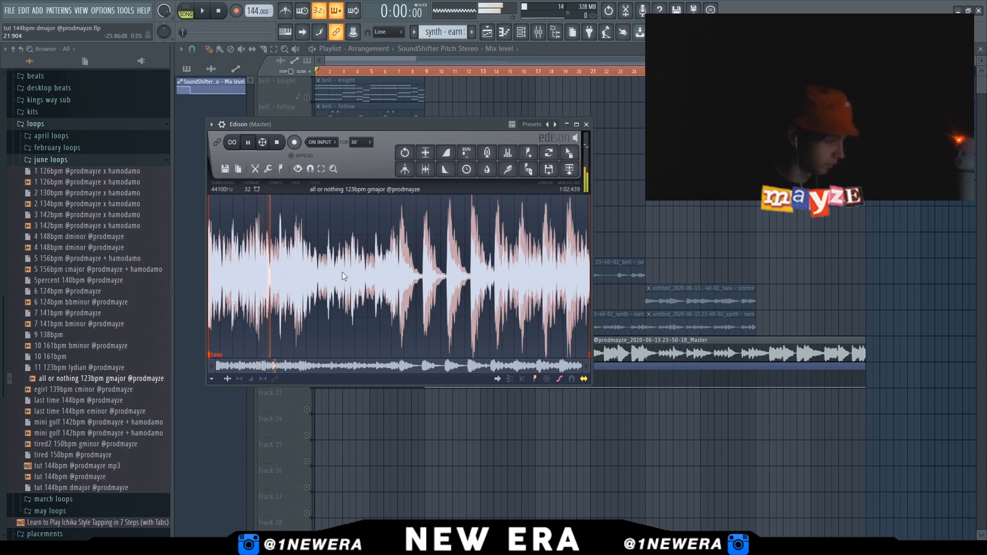
{"action": "key", "text": "space"}
{"action": "left_click", "coordinate": [587, 124]}
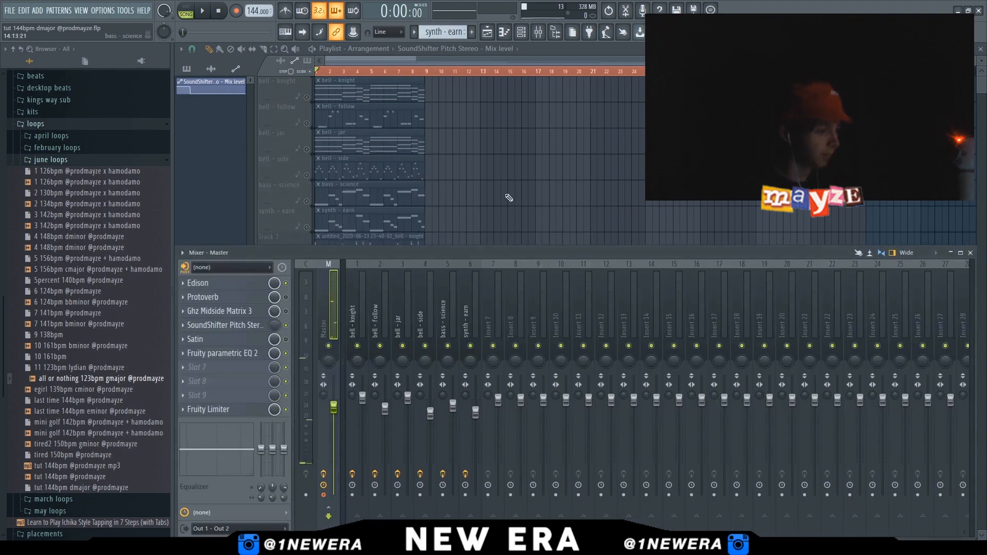